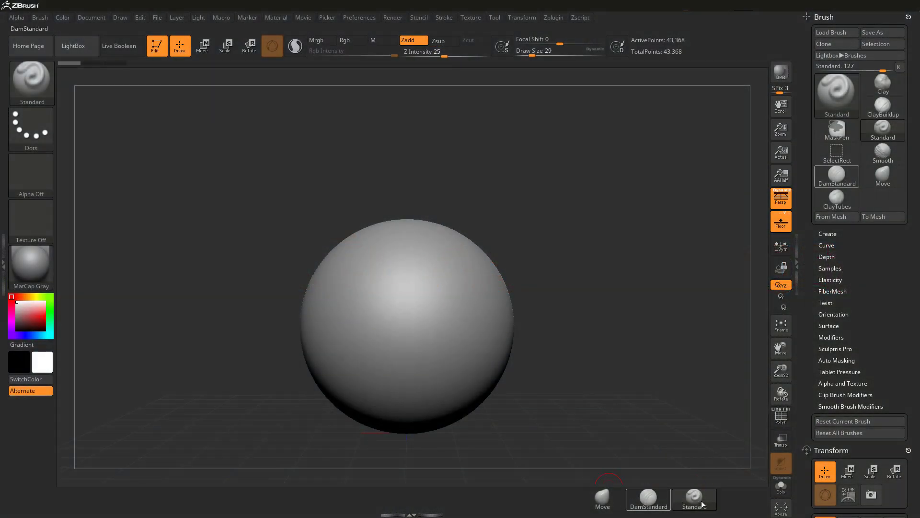
Step: Collapse the Brush settings to bring the Transform symmetry options with Y-axis radial symmetry into view
mouse_move(577, 364)
right_mouse_down("alt")
mouse_move(522, 347)
mouse_move(518, 359)
right_mouse_up("alt")
right_click_drag(445, 319, 514, 330, "alt")
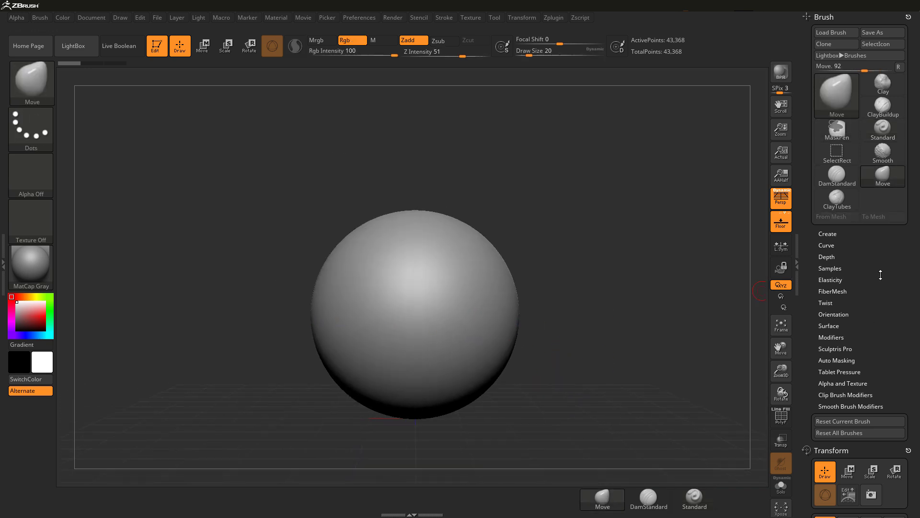
left_click(905, 16)
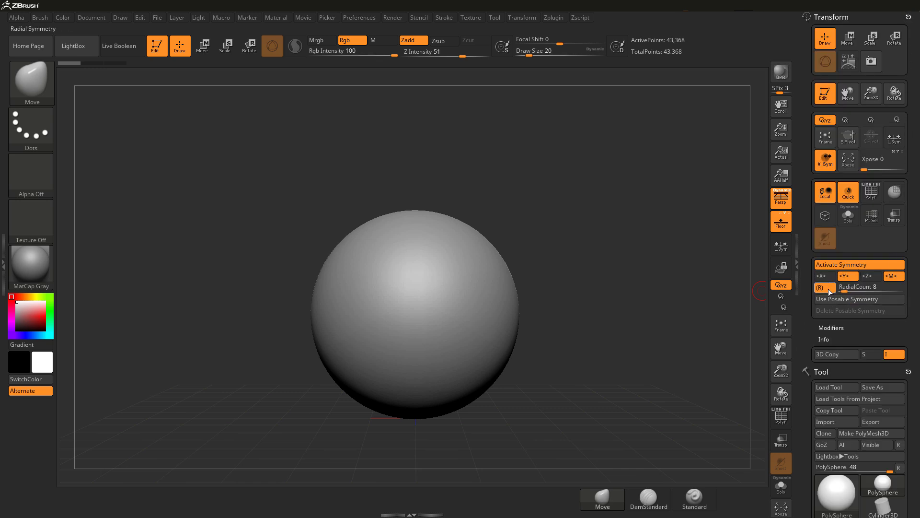
right_click_drag(597, 358, 594, 357, "alt")
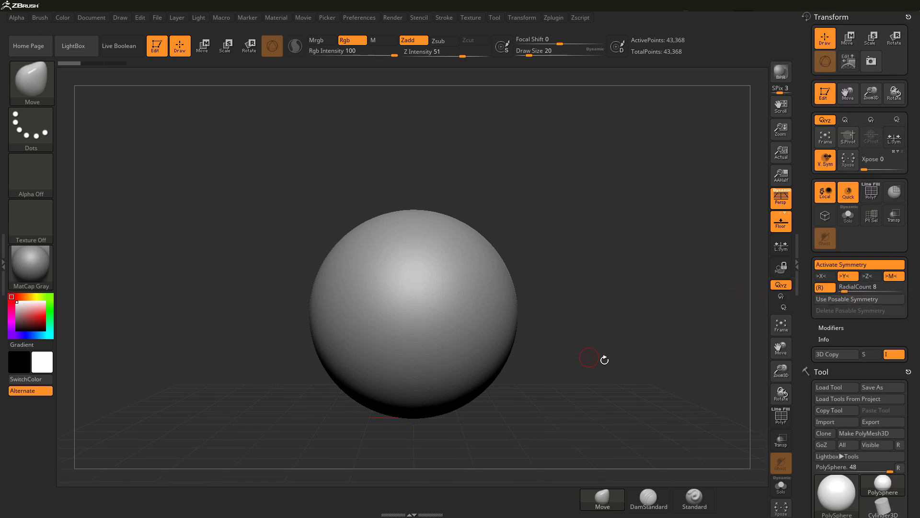
Step: Choose the Standard brush and raise its Z Intensity to 52 with draw size 22
left_click(697, 499)
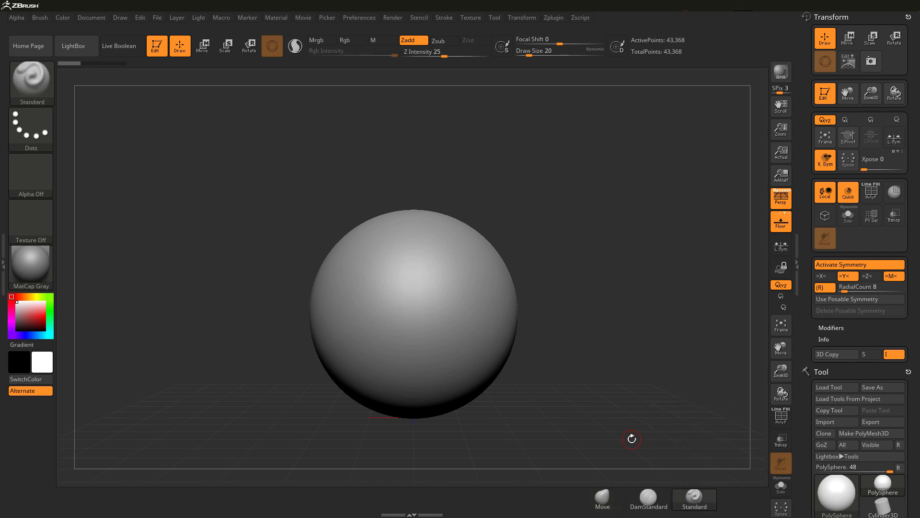
right_click_drag(472, 308, 455, 350, "alt")
left_click_drag(445, 56, 448, 56)
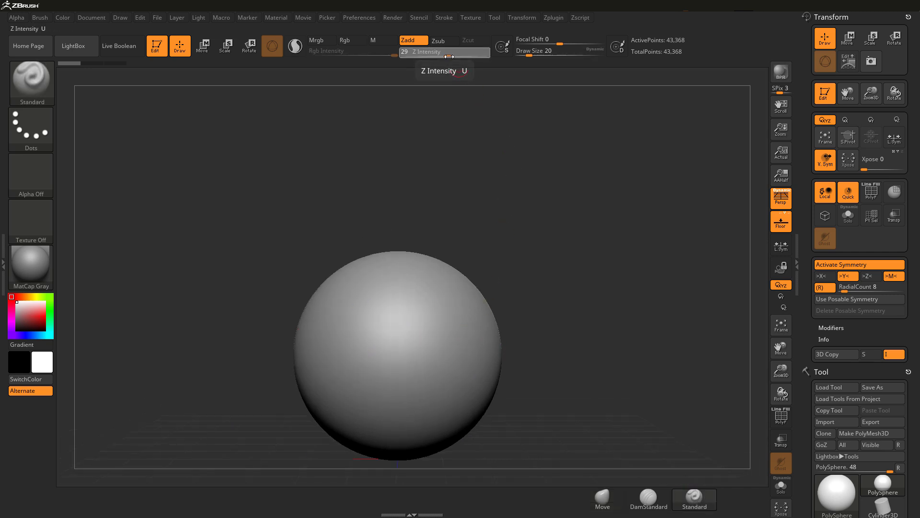
right_click_drag(437, 306, 458, 325, "ctrl")
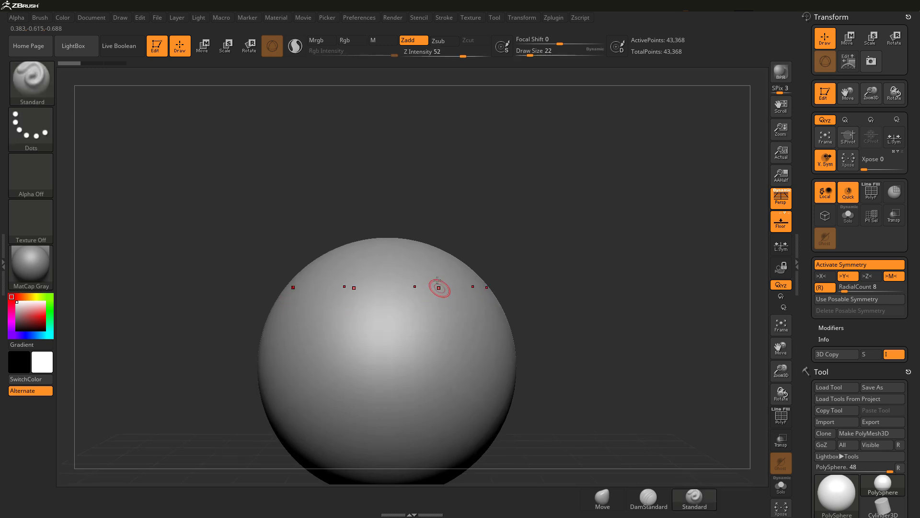
Step: Try sculpting wavy vertical ridges around the sphere with radial symmetry at draw size 22, and undo the strokes
mouse_move(449, 336)
left_mouse_down()
mouse_move(443, 404)
mouse_move(408, 261)
left_mouse_up()
mouse_move(462, 272)
left_mouse_down()
mouse_move(474, 374)
mouse_move(453, 422)
left_mouse_up()
key("ctrl+z")
key("ctrl+z")
key("ctrl+z")
key("ctrl+z")
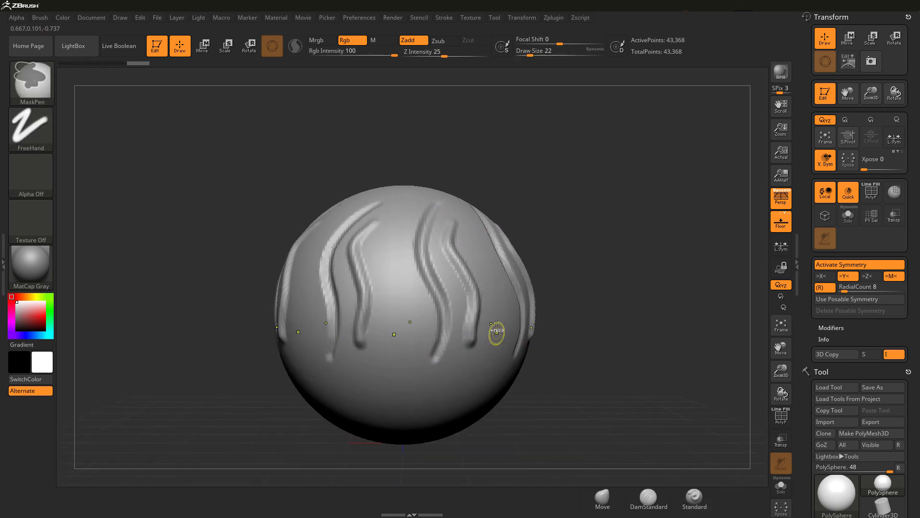
Step: Set the draw size to 35, try wavy vertical ridges around the sphere again, and undo them
mouse_move(470, 352)
left_mouse_down()
mouse_move(460, 225)
mouse_move(469, 354)
left_mouse_up()
key("s")
left_click_drag(516, 372, 565, 384)
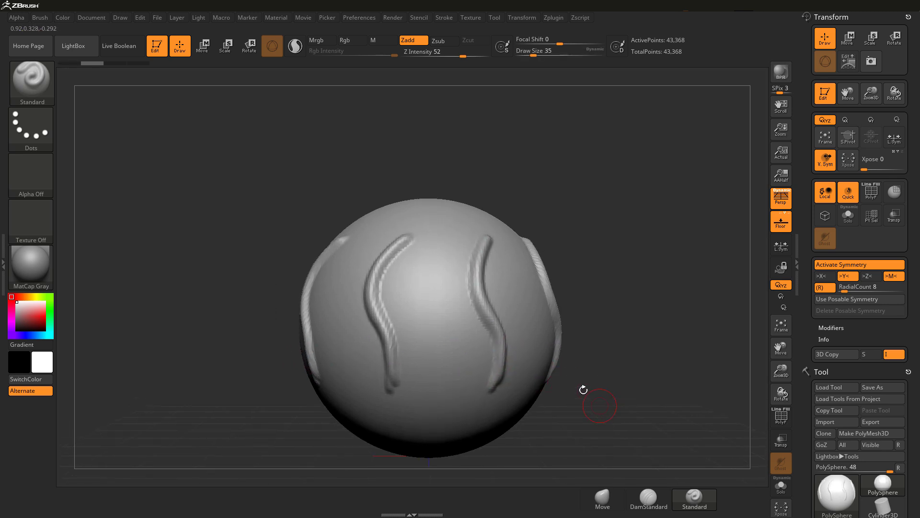
key("ctrl+z")
mouse_move(485, 243)
left_mouse_down()
mouse_move(477, 391)
mouse_move(480, 226)
mouse_move(481, 405)
left_mouse_up()
key("ctrl+z")
key("ctrl+z")
key("ctrl+z")
key("ctrl+z")
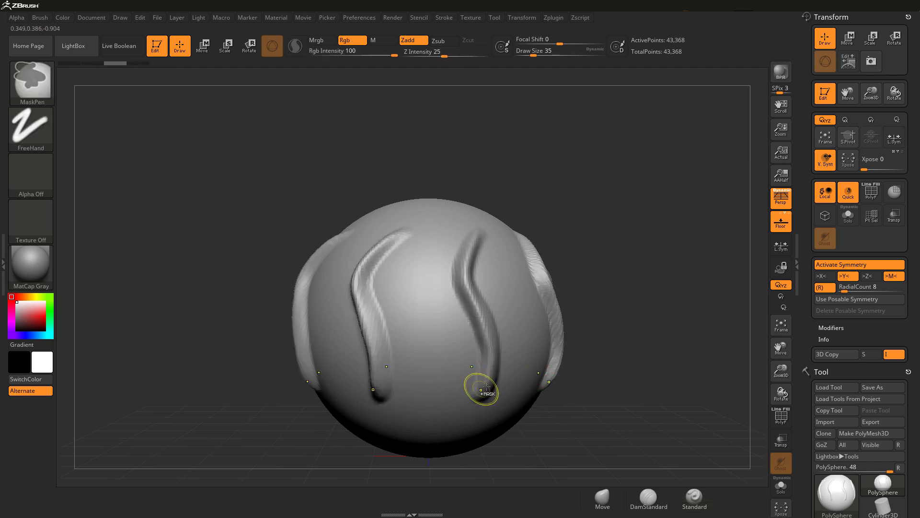
Step: Sculpt broad vertical ridges around the sphere with draw size 90 and soften them with the Smooth brush
mouse_move(492, 370)
left_mouse_down()
mouse_move(481, 222)
mouse_move(493, 396)
mouse_move(480, 331)
mouse_move(481, 229)
left_mouse_up()
key("ctrl+shift+z")
key("ctrl+shift+z")
key("ctrl+shift+z")
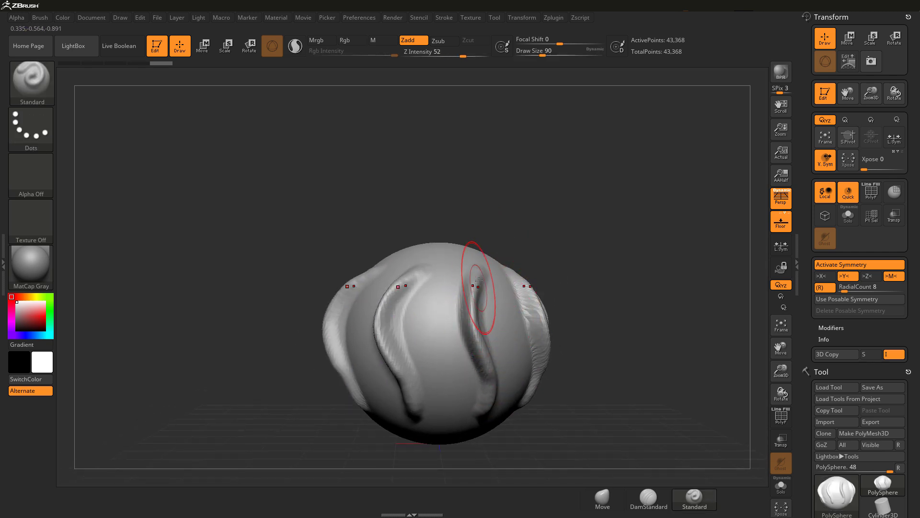
key("shift")
left_click_drag(479, 277, 499, 394, "shift")
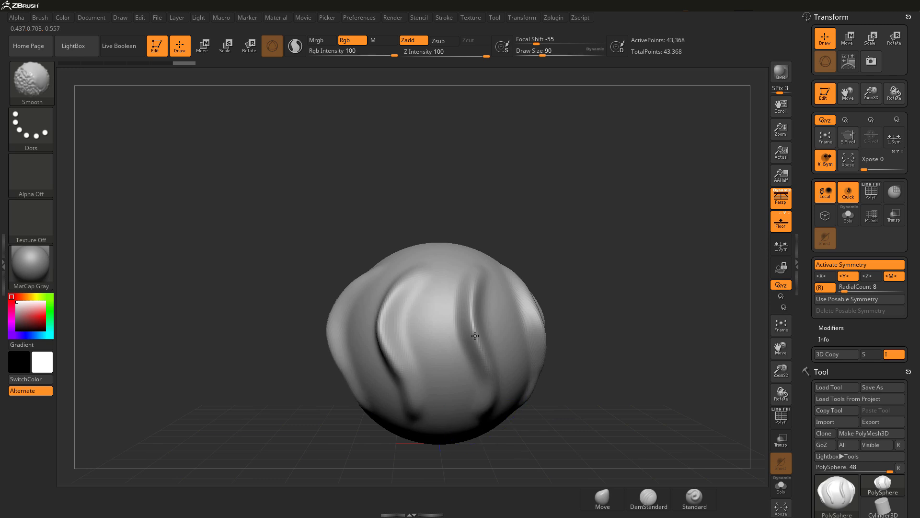
key("ctrl+shift+z")
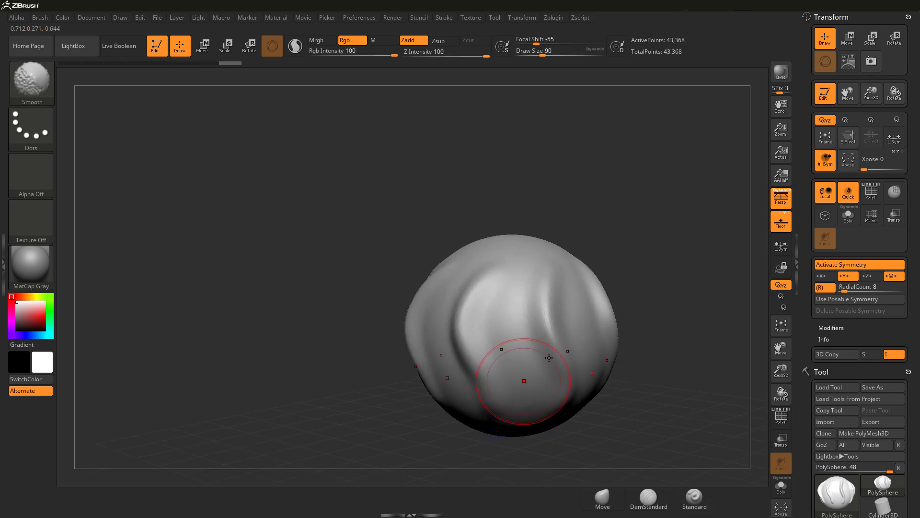
right_click_drag(530, 373, 484, 284)
Step: Undo the ridge and smoothing strokes back to the plain sphere
key("ctrl+z")
key("ctrl+z")
key("ctrl+z")
key("ctrl+z")
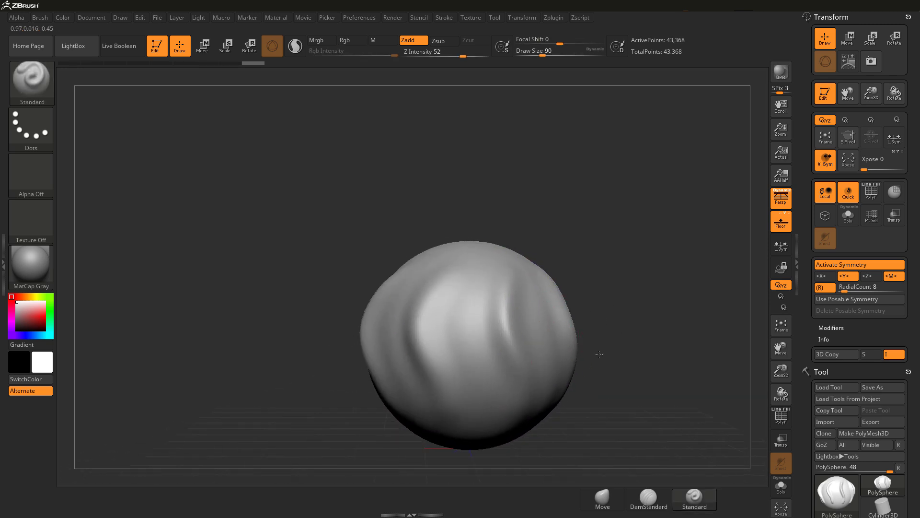
key("ctrl+z")
key("ctrl+z")
key("ctrl+z")
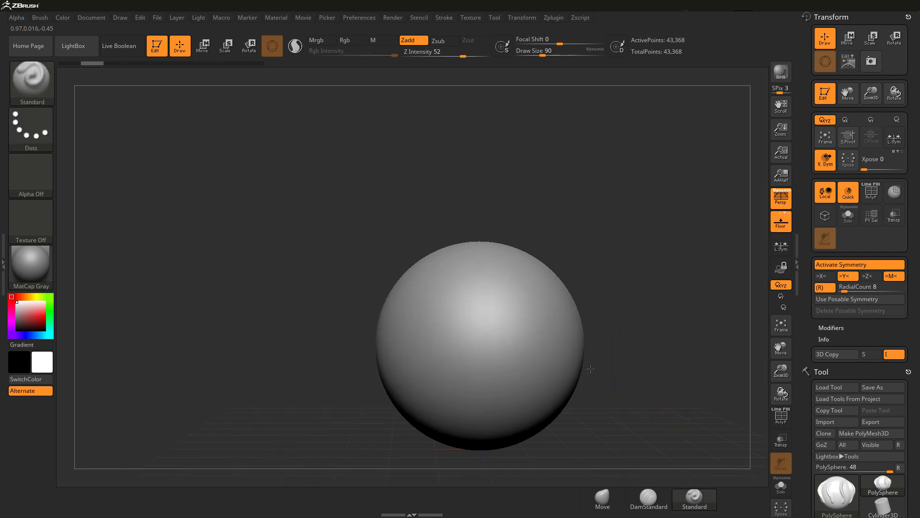
Step: Sculpt a horizontal ring around the middle of the sphere with draw size 41
key("s")
left_click_drag(481, 316, 472, 311)
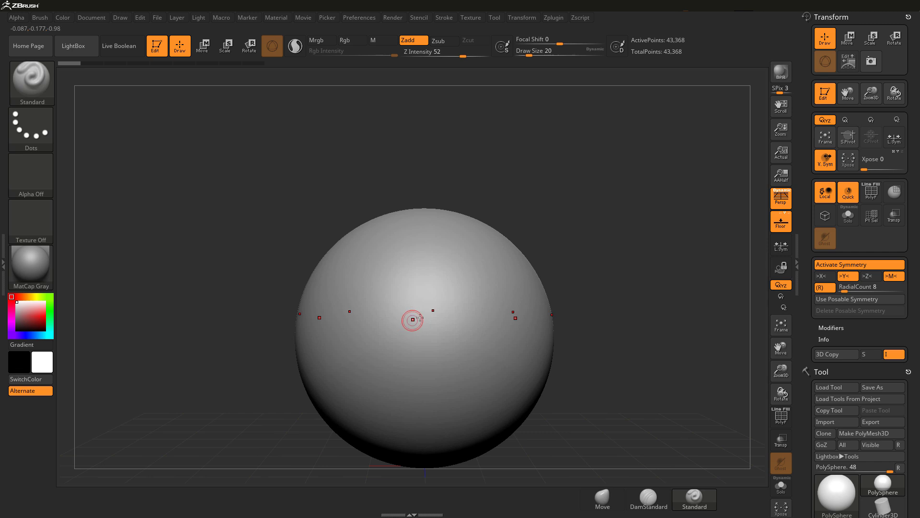
right_click_drag(527, 315, 543, 301, "alt")
left_click_drag(467, 302, 523, 300)
key("ctrl+z")
left_click_drag(416, 304, 506, 304)
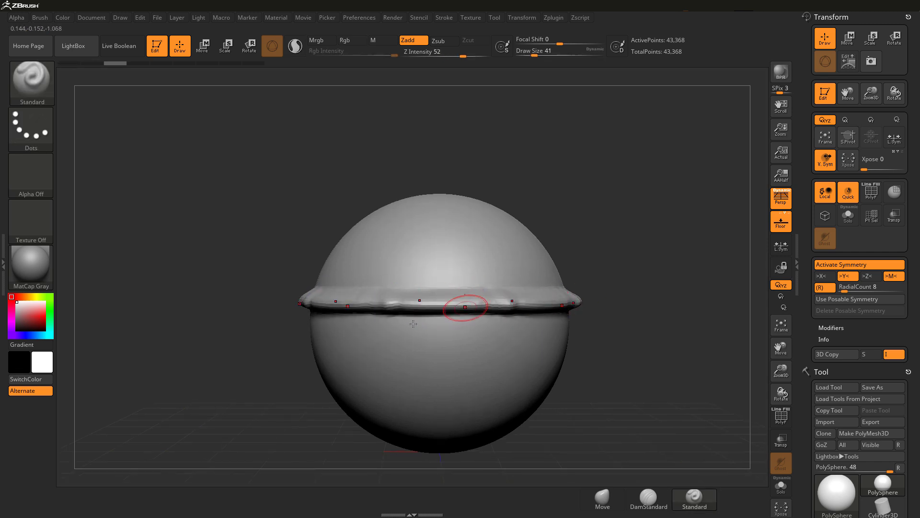
Step: Sculpt more horizontal rings above and below the first one, with draw size 46
left_click_drag(400, 344, 592, 345)
mouse_move(429, 340)
left_mouse_down()
mouse_move(585, 344)
mouse_move(523, 354)
left_mouse_up()
mouse_move(590, 348)
right_mouse_down()
mouse_move(623, 349)
mouse_move(592, 350)
right_mouse_up()
key("]")
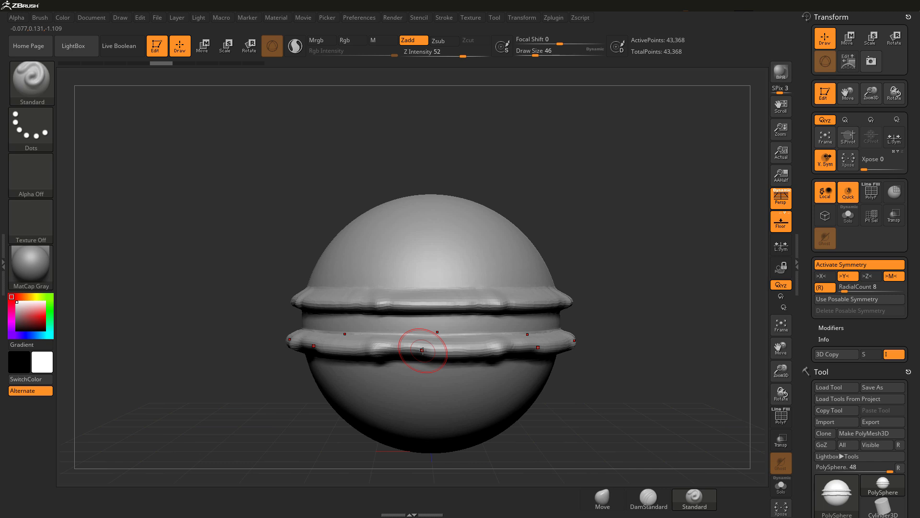
left_click_drag(424, 396, 482, 380)
left_click_drag(475, 262, 519, 258)
right_click_drag(473, 267, 490, 309)
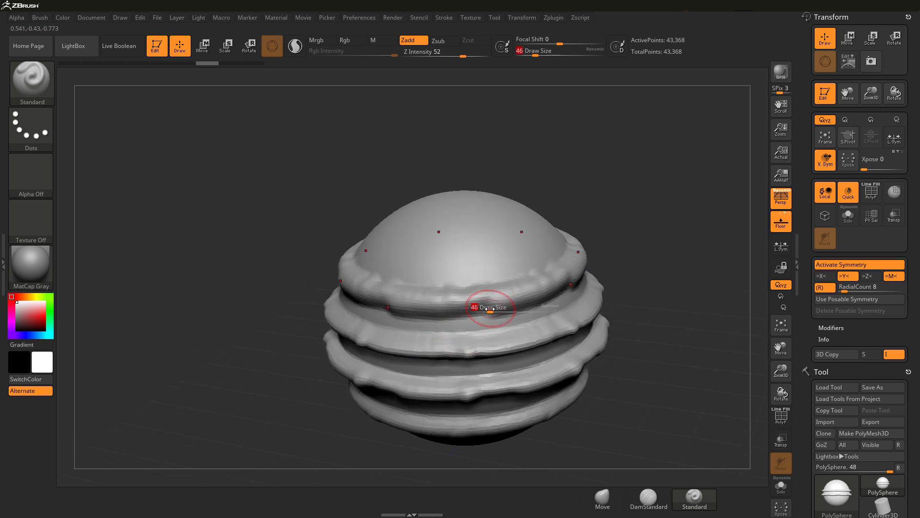
Step: Exaggerate the rings and the areas between them with a larger brush, up to draw size 212
left_click_drag(452, 327, 501, 330)
right_click_drag(500, 331, 489, 314)
left_click_drag(488, 357, 423, 378)
right_click_drag(431, 374, 434, 338)
left_click_drag(493, 395, 540, 386)
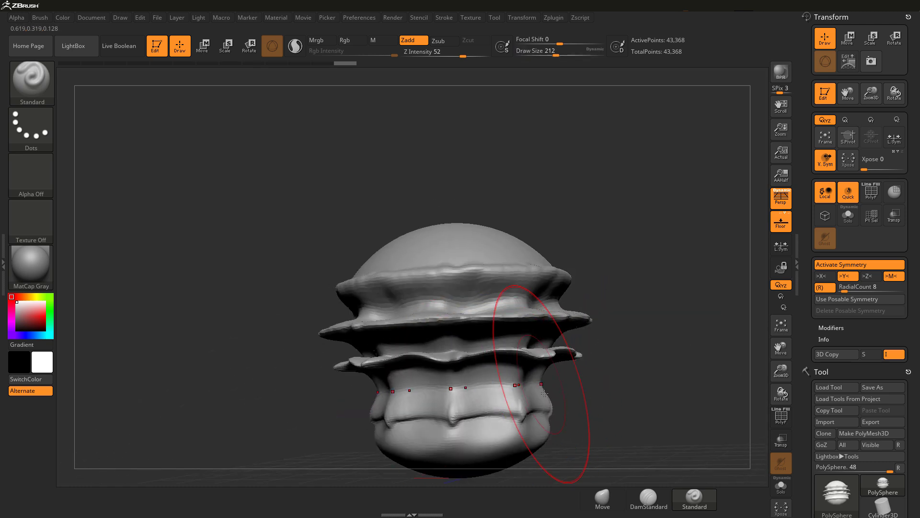
right_click_drag(540, 386, 570, 391)
Step: Undo all the ring strokes on the sphere
key("ctrl+z")
key("ctrl+z")
key("ctrl+z")
key("ctrl+z")
key("ctrl+z")
key("ctrl+z")
key("ctrl+z")
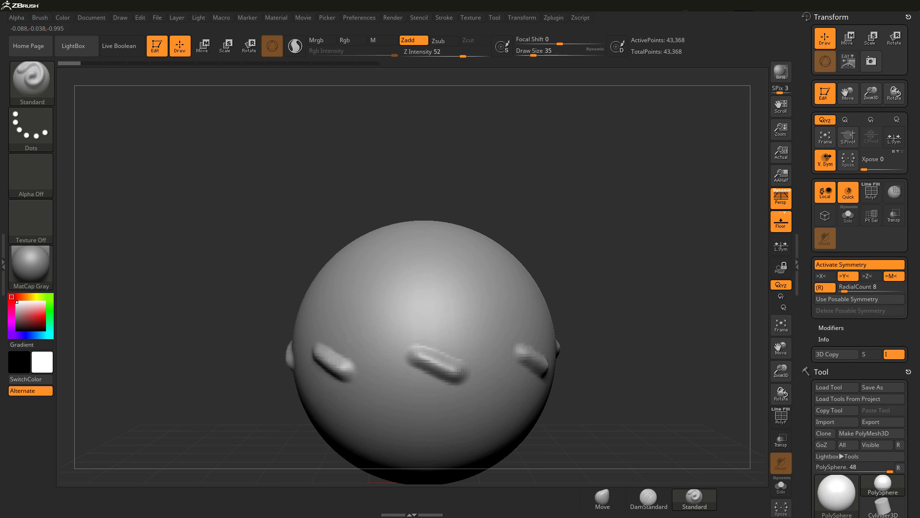
Step: Sculpt a wavy, interlaced lattice pattern around the sphere with draw size 33
left_click_drag(477, 370, 508, 354)
key("ctrl+z")
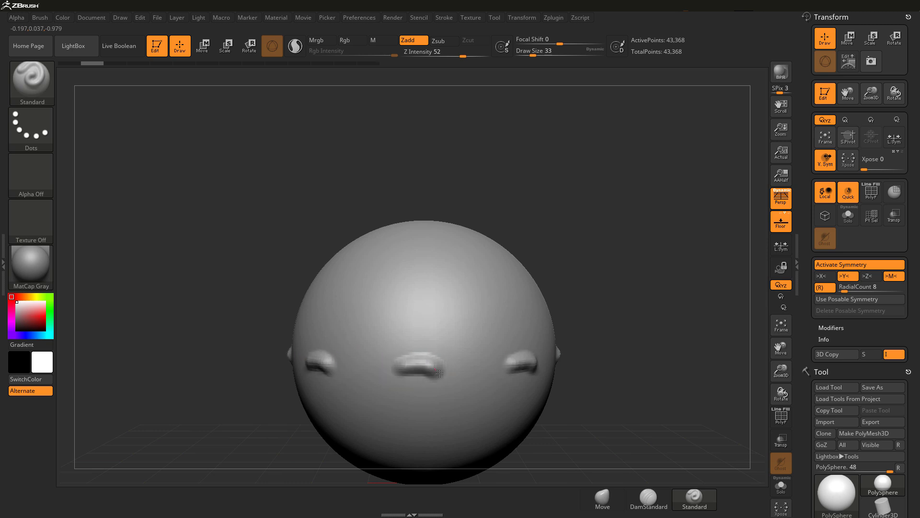
left_click_drag(438, 371, 472, 392)
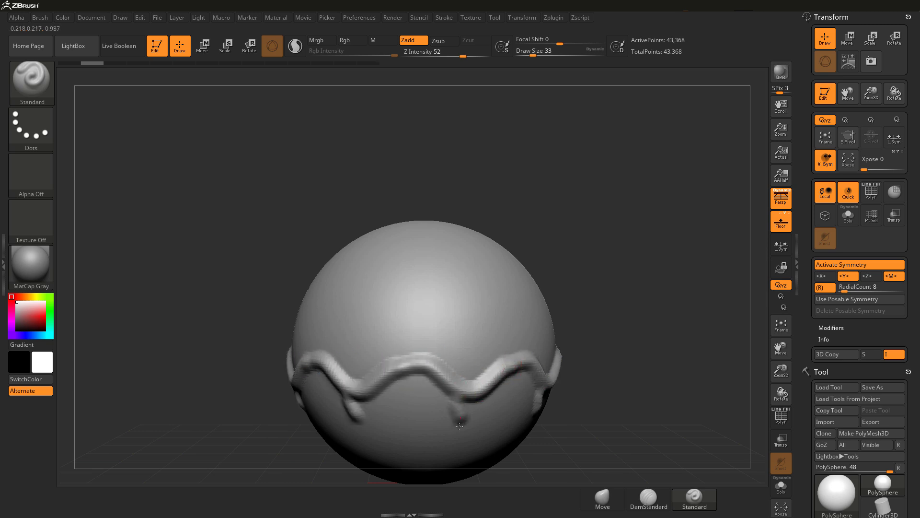
left_click_drag(417, 427, 385, 389)
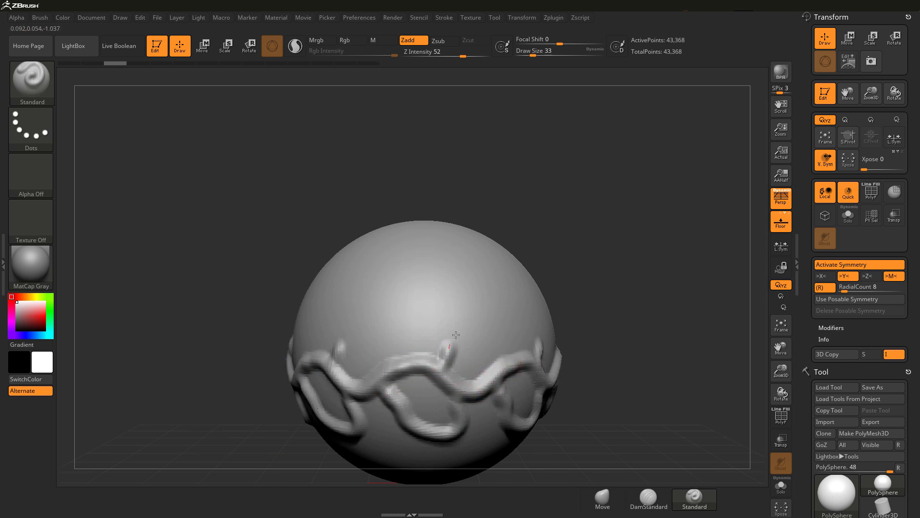
left_click_drag(452, 338, 506, 357)
mouse_move(454, 326)
left_mouse_down()
mouse_move(390, 313)
mouse_move(377, 330)
left_mouse_up()
right_click_drag(454, 304, 433, 335, "alt")
mouse_move(401, 327)
left_mouse_down()
mouse_move(455, 299)
mouse_move(485, 333)
left_mouse_up()
left_click_drag(539, 321, 599, 398)
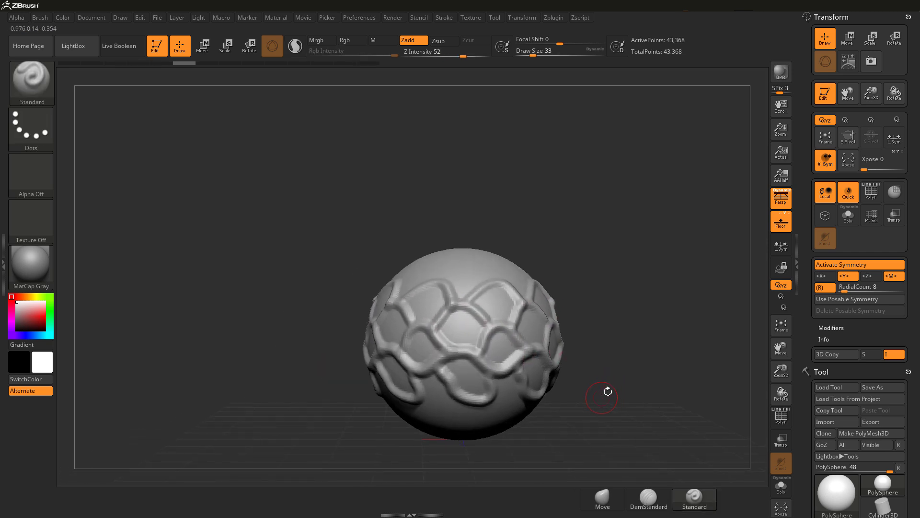
Step: Undo the lattice strokes back to the smooth sphere
key("ctrl+z")
key("ctrl+z")
key("ctrl+z")
key("ctrl+z")
key("ctrl+z")
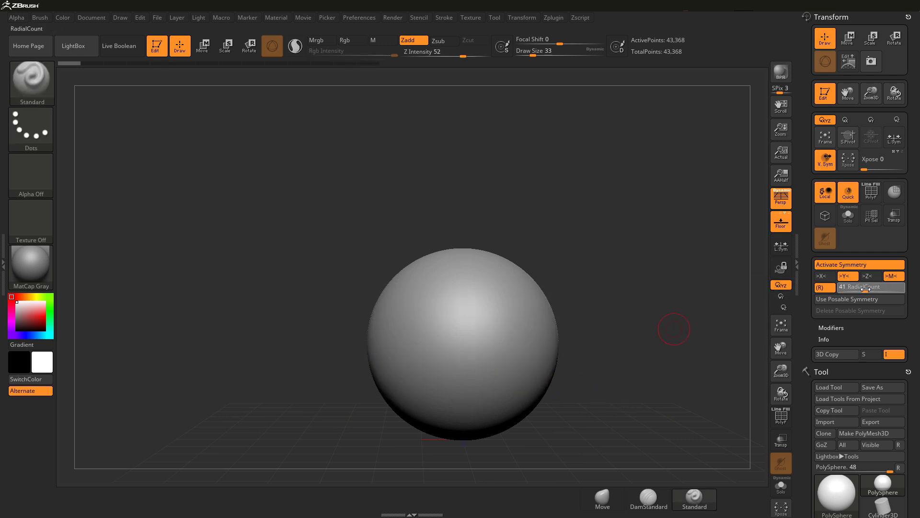
Step: Set RadialCount to 49 and sculpt four raised horizontal rings around the sphere, enlarging the brush to draw size 97
right_click_drag(508, 346, 438, 342, "alt")
right_click_drag(438, 342, 530, 349, "ctrl")
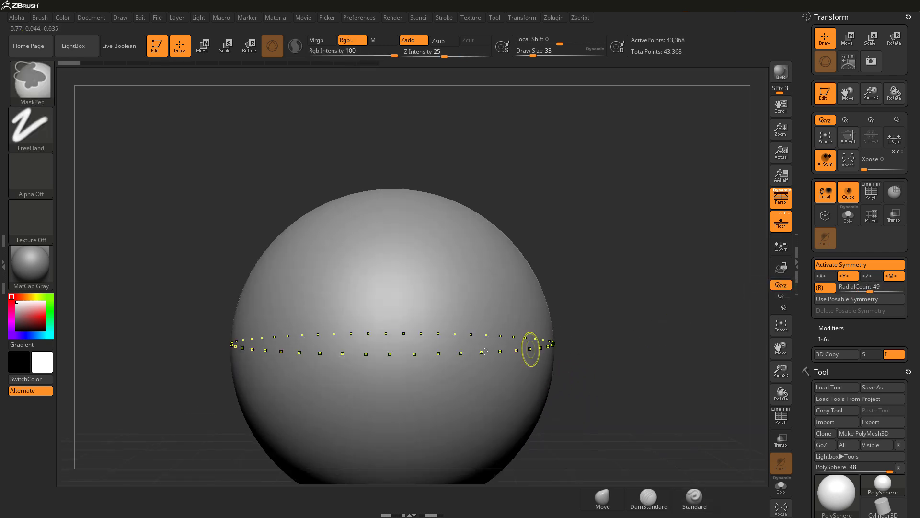
left_click_drag(376, 355, 390, 364)
left_click_drag(398, 314, 542, 303)
left_click_drag(412, 269, 532, 259)
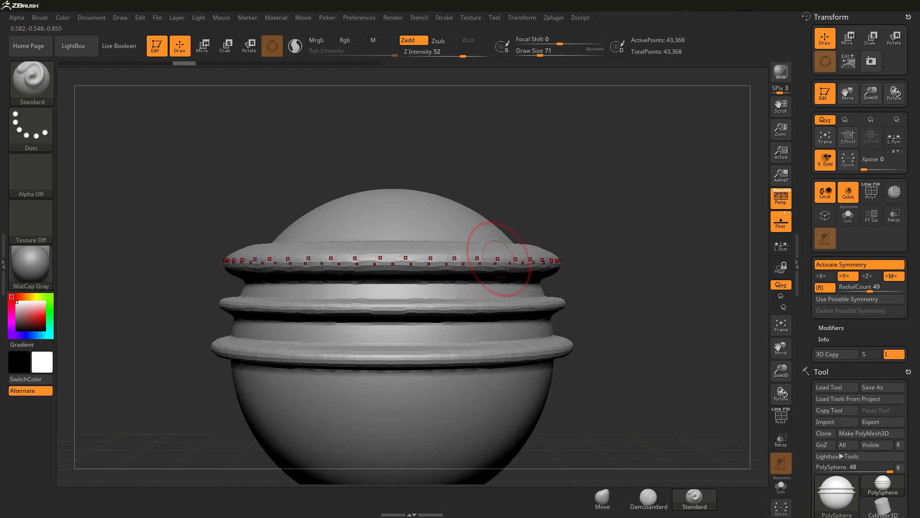
right_click_drag(487, 304, 500, 265, "alt")
mouse_move(431, 369)
left_mouse_down()
mouse_move(541, 366)
mouse_move(470, 359)
left_mouse_up()
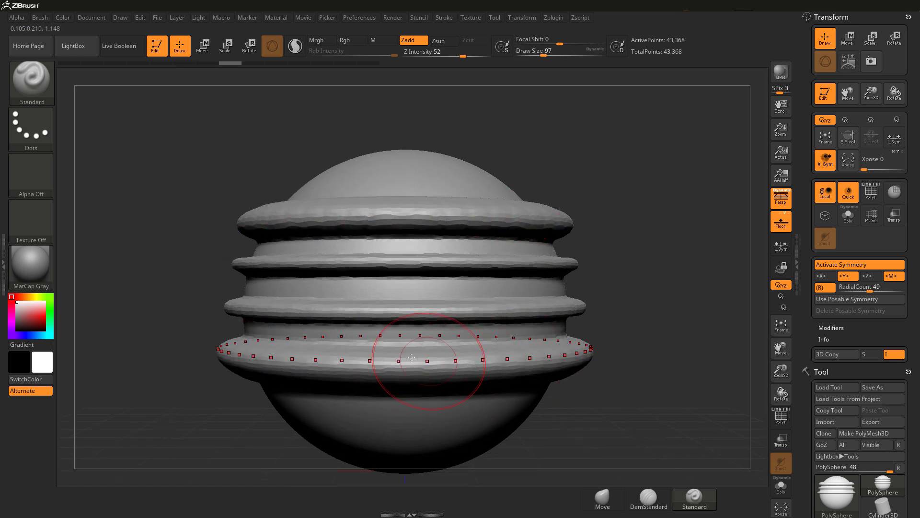
Step: Carve the bands between the rings inward with draw size 97
left_click_drag(416, 335, 509, 334, "alt")
left_click_drag(424, 290, 533, 292, "alt")
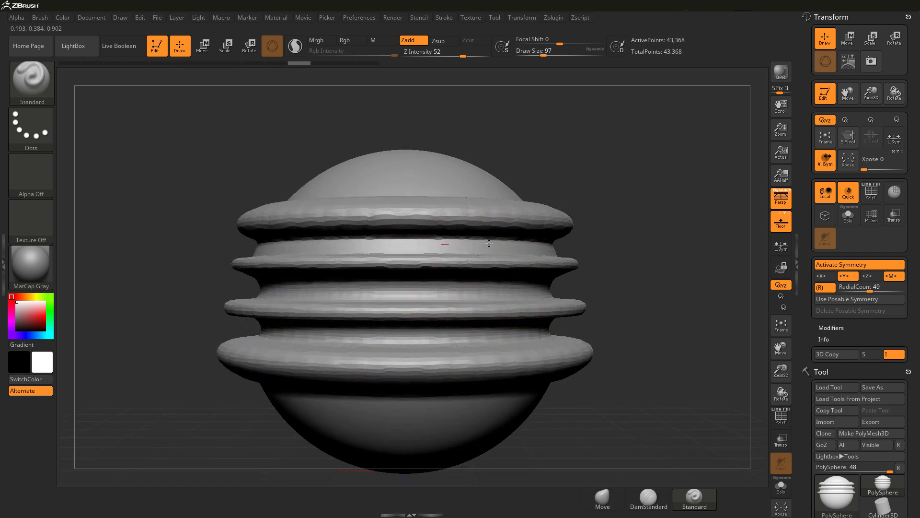
left_click_drag(469, 244, 533, 254, "alt")
Step: Smooth the rings and grooves into softer contours, with the draw size raised to 124
key("s")
mouse_move(466, 227)
left_mouse_down()
mouse_move(508, 259)
mouse_move(498, 287)
mouse_move(533, 365)
mouse_move(508, 366)
mouse_move(501, 288)
mouse_move(483, 235)
left_mouse_up()
mouse_move(690, 317)
left_mouse_down()
mouse_move(627, 350)
mouse_move(642, 307)
left_mouse_up()
mouse_move(647, 319)
left_mouse_down()
mouse_move(551, 351)
mouse_move(587, 287)
left_mouse_up()
mouse_move(619, 297)
left_mouse_down()
mouse_move(565, 310)
mouse_move(575, 343)
left_mouse_up()
key("s")
left_click_drag(577, 348, 569, 349)
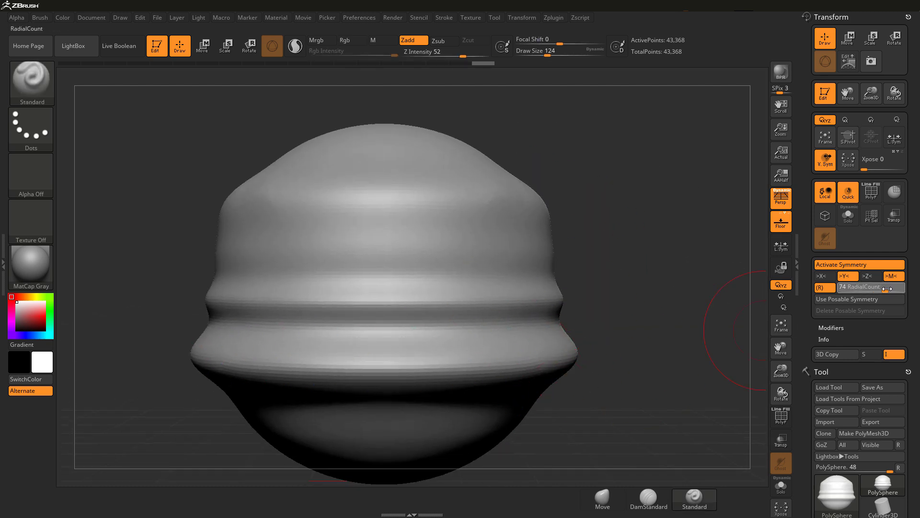
Step: Raise RadialCount to 80 and reshape the form's folds and upper dome with a large brush, up to draw size 192
left_click_drag(624, 367, 667, 286, "alt")
mouse_move(483, 365)
left_mouse_down()
mouse_move(565, 350)
mouse_move(612, 418)
left_mouse_up()
left_click_drag(502, 221, 594, 214)
left_click_drag(630, 213, 484, 221, "alt")
left_click_drag(564, 160, 532, 297)
key("s")
left_click_drag(510, 333, 551, 290)
key("ctrl+z")
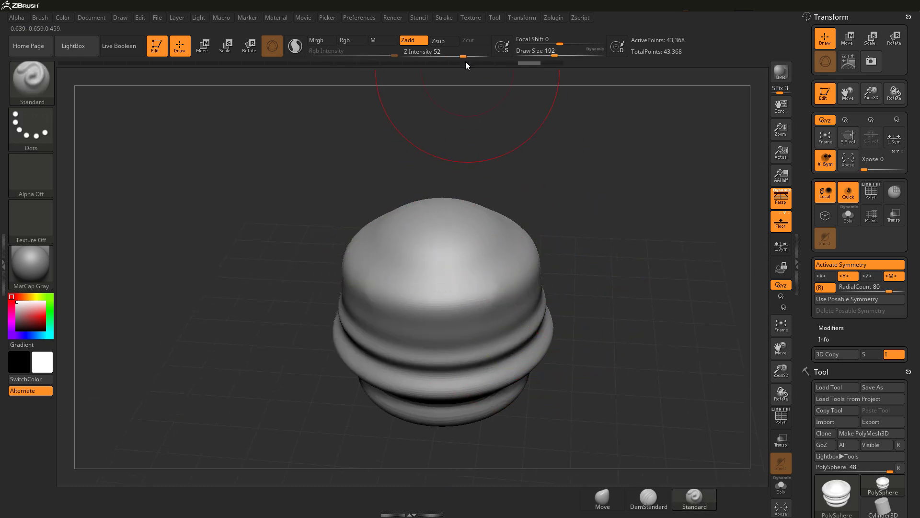
Step: Lower Z Intensity to 21 and sculpt a flared upper rim with a small central knob on top
mouse_move(477, 297)
left_mouse_down()
mouse_move(522, 284)
mouse_move(525, 240)
left_mouse_up()
key("s")
left_click_drag(594, 225, 586, 257)
key("s")
left_click_drag(478, 246, 455, 235)
mouse_move(607, 307)
left_mouse_down()
mouse_move(580, 301)
mouse_move(576, 256)
left_mouse_up()
right_click_drag(510, 311, 536, 340)
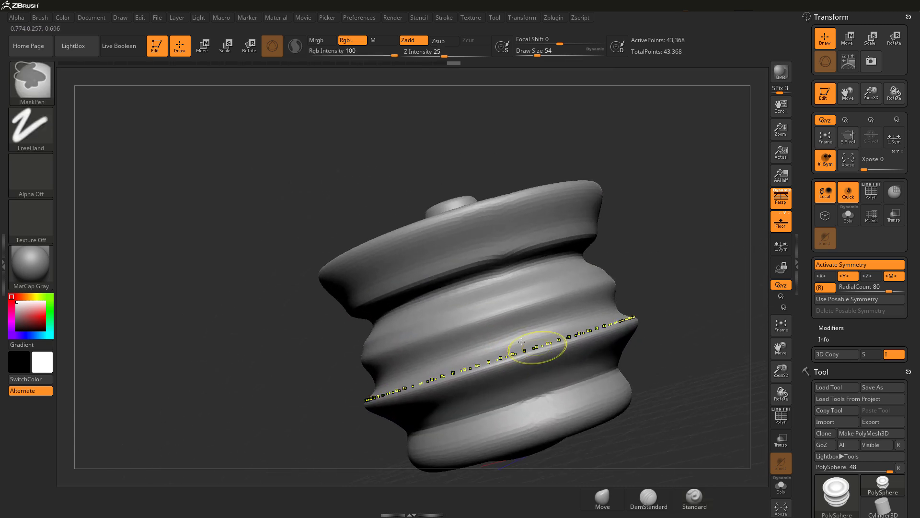
Step: Sharpen the lower flange with draw size 80, and smooth and round the body's folds with draw size 192
left_click_drag(501, 341, 534, 332)
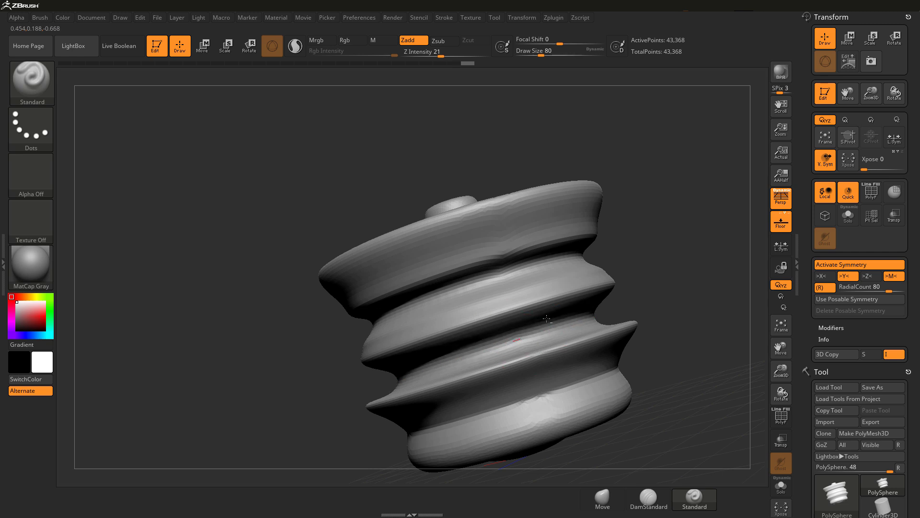
right_click_drag(547, 301, 498, 364)
left_click_drag(498, 363, 513, 359)
right_click_drag(513, 360, 503, 370)
left_click_drag(541, 51, 555, 52)
left_click_drag(469, 362, 479, 345, "shift")
mouse_move(479, 345)
right_mouse_down()
mouse_move(489, 321)
mouse_move(469, 267)
mouse_move(458, 265)
mouse_move(442, 369)
mouse_move(585, 339)
mouse_move(611, 384)
mouse_move(585, 369)
mouse_move(572, 317)
right_mouse_up()
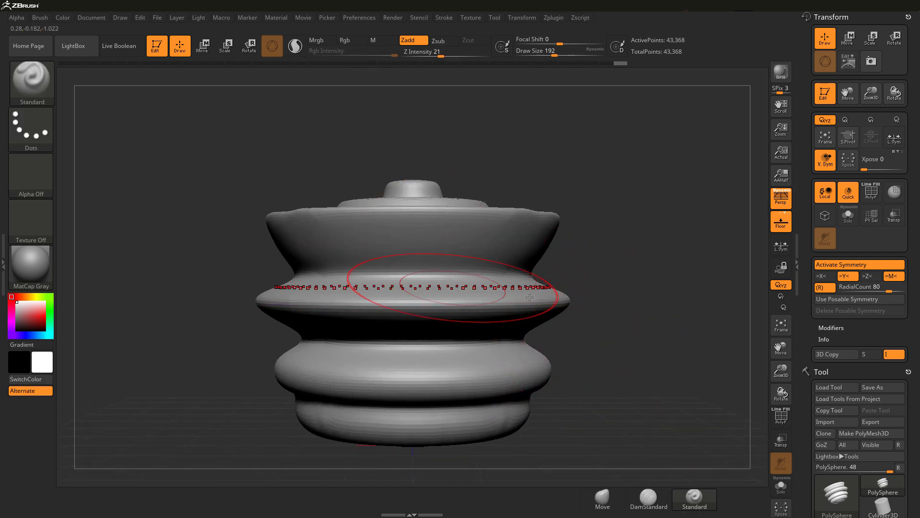
Step: Turn on PolyFrame and examine the mesh wireframe around the upper rim up close
right_click_drag(649, 340, 656, 354)
key("shift+f")
mouse_move(485, 304)
right_mouse_down("ctrl")
mouse_move(499, 268)
mouse_move(489, 281)
mouse_move(535, 311)
mouse_move(652, 170)
right_mouse_up("ctrl")
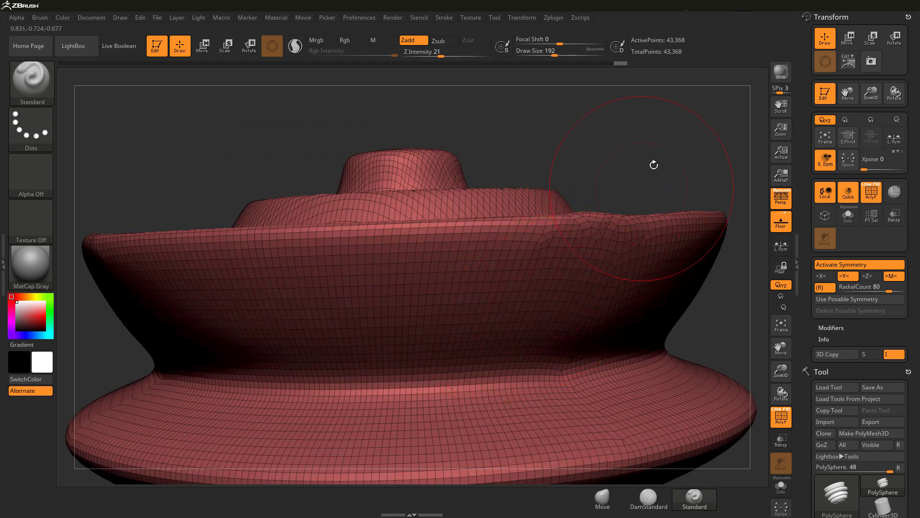
Step: Turn off PolyFrame and remesh the form with DynaMesh at resolution 128
left_click_drag(808, 375, 810, 267)
scroll(836, 472, "down", 1)
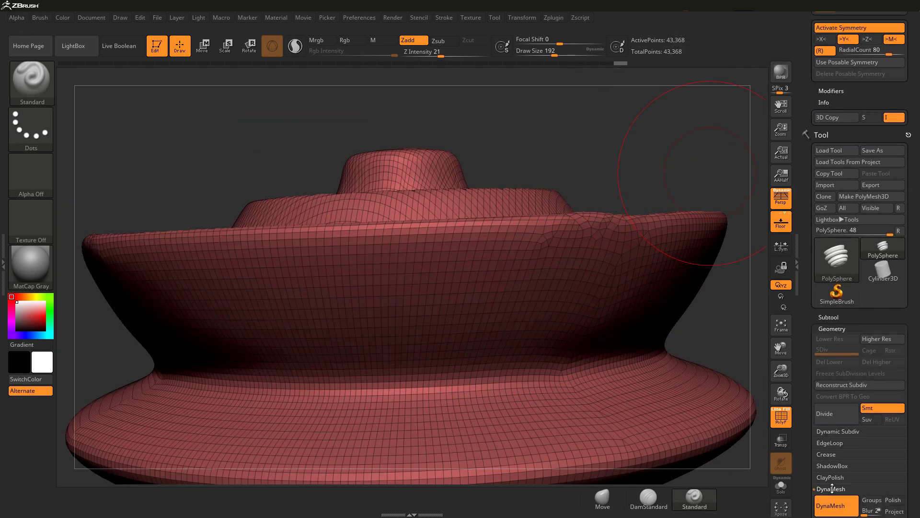
mouse_move(535, 334)
right_mouse_down("alt")
mouse_move(445, 317)
mouse_move(461, 293)
mouse_move(596, 386)
mouse_move(681, 343)
right_mouse_up("alt")
key("shift+f")
left_click_drag(670, 168, 688, 347, "ctrl")
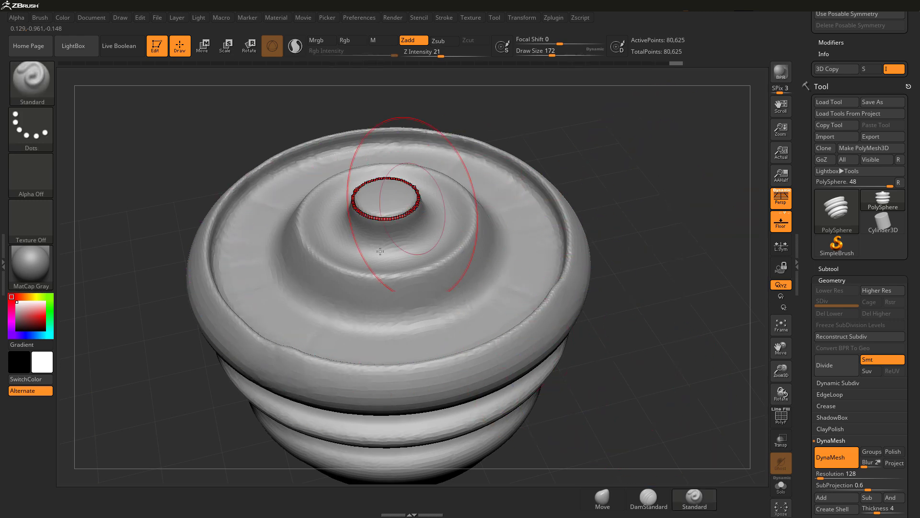
Step: Check the remeshed wireframe with PolyFrame and reselect the Standard brush
key("shift+f")
key("b")
key("s")
key("t")
key("shift+f")
Step: Smooth the central knob, stepped top and upper rim with draw size 239
key("s")
mouse_move(516, 305)
left_mouse_down()
mouse_move(503, 347)
mouse_move(505, 295)
left_mouse_up()
right_click_drag(505, 295, 537, 259)
left_click_drag(537, 276, 541, 294, "shift")
right_click_drag(542, 295, 539, 275)
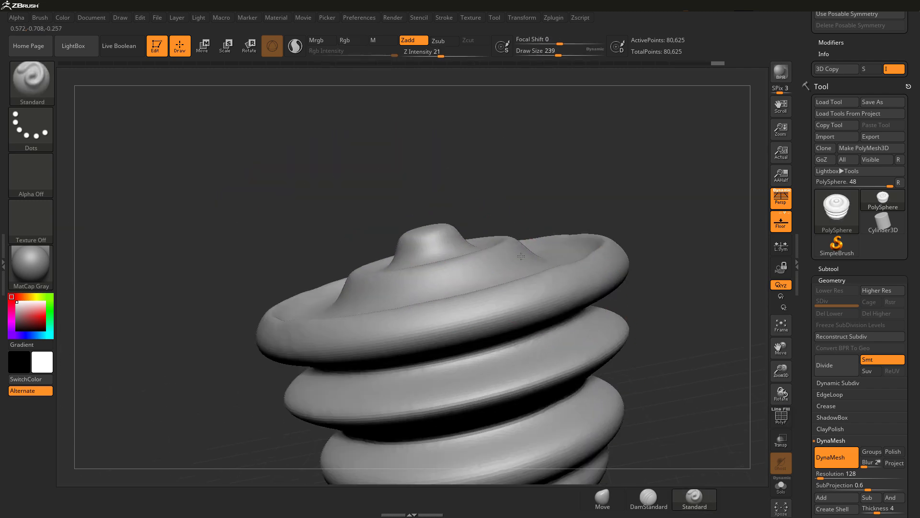
left_click_drag(536, 283, 529, 297, "shift")
Step: Smooth the middle and lower folds of the body with the same large brush
right_click_drag(529, 297, 530, 183, "alt")
mouse_move(427, 355)
left_mouse_down("shift")
mouse_move(450, 366)
mouse_move(546, 355)
left_mouse_up("shift")
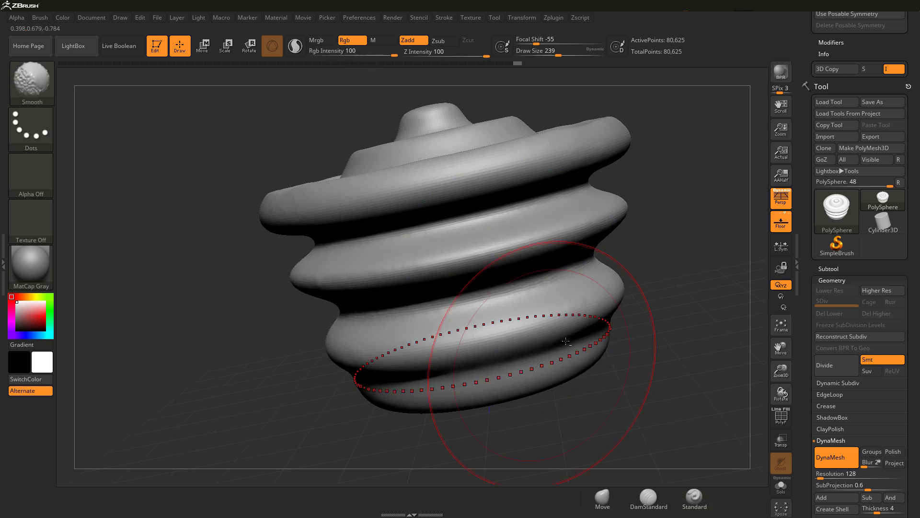
right_click_drag(546, 287, 534, 378)
mouse_move(384, 331)
left_mouse_down("shift")
mouse_move(482, 329)
mouse_move(472, 321)
left_mouse_up("shift")
right_click_drag(472, 321, 480, 297)
mouse_move(479, 297)
left_mouse_down("shift")
mouse_move(503, 280)
mouse_move(520, 326)
left_mouse_up("shift")
right_click_drag(540, 362, 588, 359)
Step: Set draw size to 128 and remesh the model with DynaMesh resolution raised to 408
key("s")
left_click_drag(808, 416, 797, 382)
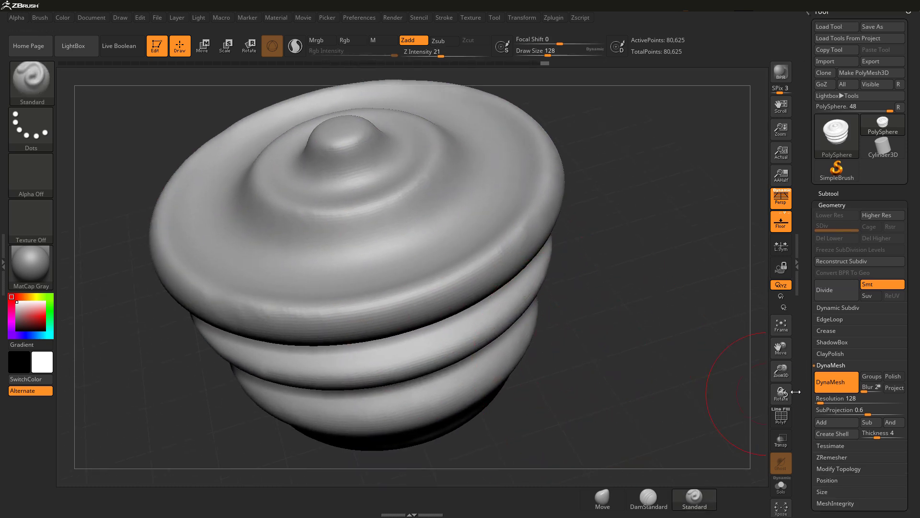
left_click(827, 402)
left_click_drag(636, 222, 694, 380, "ctrl")
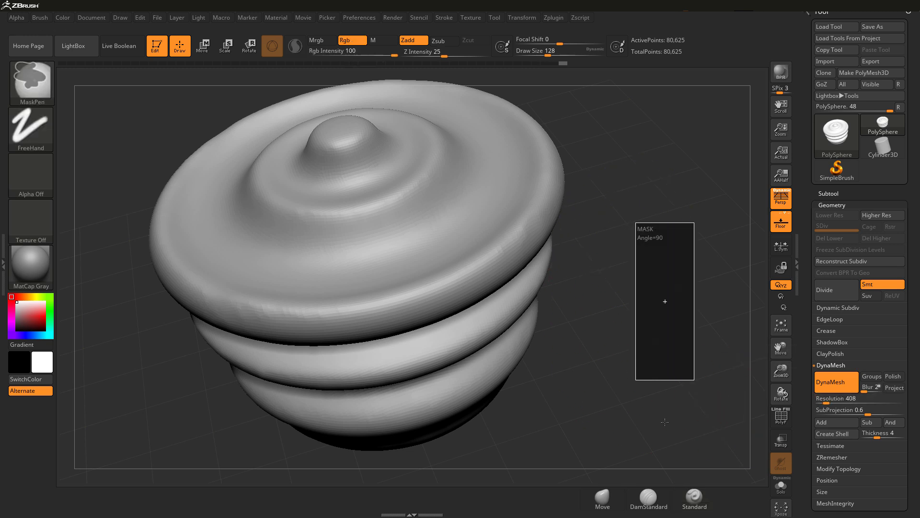
left_click_drag(664, 421, 666, 421, "ctrl")
left_click_drag(624, 387, 677, 67)
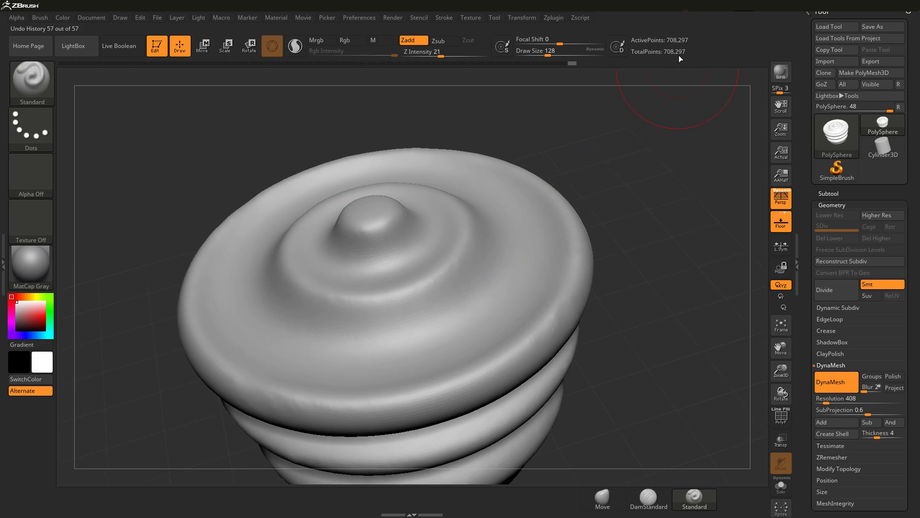
Step: Smooth the remeshed rim and body folds with draw size up to 257
key("shift")
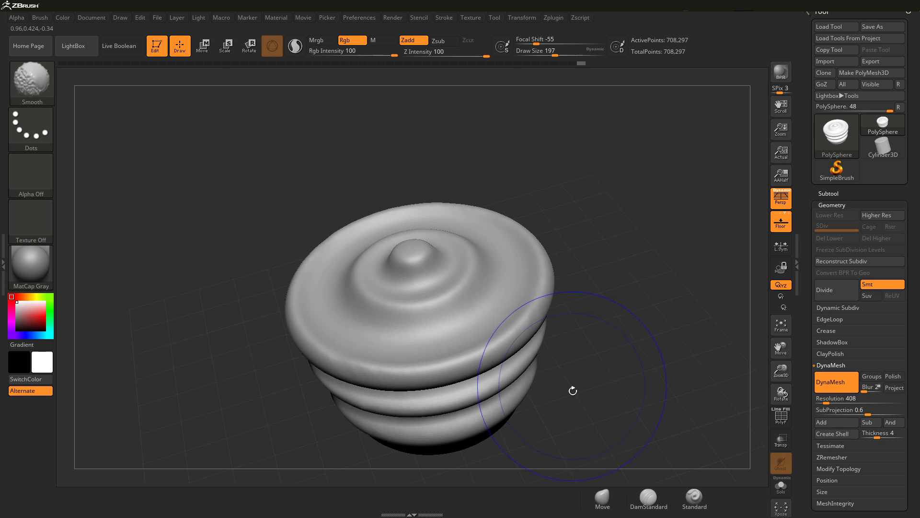
mouse_move(573, 391)
left_mouse_down()
mouse_move(479, 349)
mouse_move(479, 400)
mouse_move(518, 402)
left_mouse_up()
mouse_move(522, 401)
right_mouse_down()
mouse_move(509, 314)
mouse_move(529, 359)
mouse_move(503, 373)
right_mouse_up()
left_click_drag(511, 313, 521, 308, "shift")
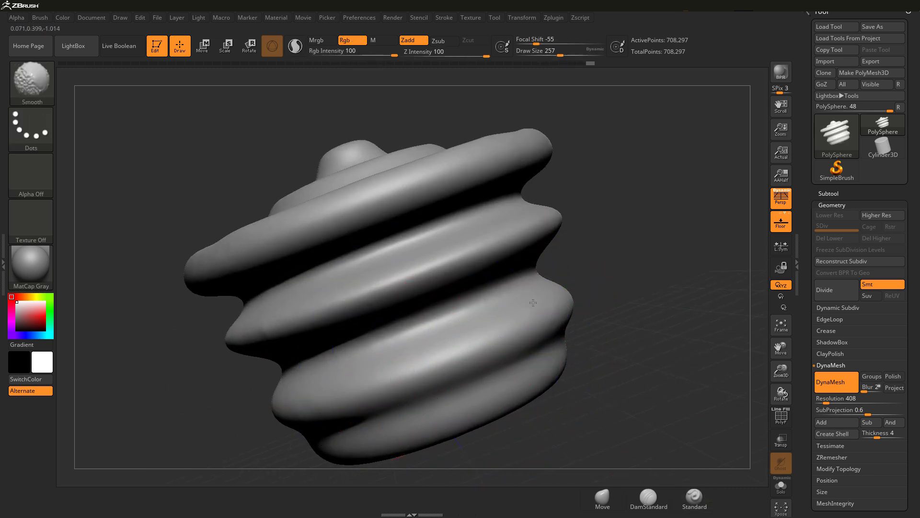
left_click_drag(549, 378, 551, 376, "shift")
Step: Sculpt fine ridges around the lower fold with the Standard brush at draw size 41
mouse_move(551, 375)
right_mouse_down()
mouse_move(555, 340)
mouse_move(507, 369)
mouse_move(450, 366)
mouse_move(462, 354)
mouse_move(395, 331)
right_mouse_up()
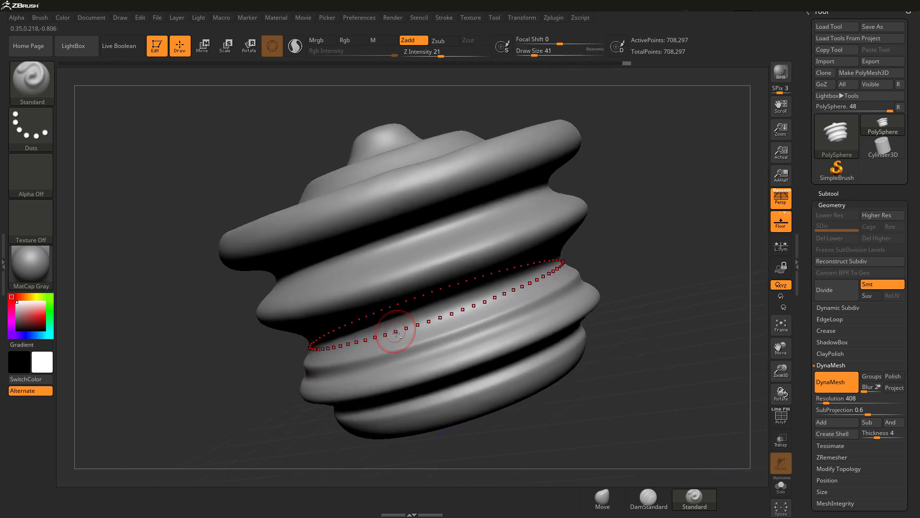
mouse_move(401, 280)
right_mouse_down()
mouse_move(422, 247)
mouse_move(466, 232)
mouse_move(422, 244)
mouse_move(401, 189)
mouse_move(475, 191)
mouse_move(497, 240)
right_mouse_up()
mouse_move(516, 307)
left_mouse_down()
mouse_move(480, 307)
mouse_move(478, 328)
left_mouse_up()
right_click_drag(478, 328, 591, 372, "ctrl")
right_click_drag(584, 410, 532, 382, "alt")
Step: Sharpen the middle fold into a thin flange and add stepped detail under the upper rim
key("s")
left_click_drag(506, 379, 510, 379)
mouse_move(510, 379)
right_mouse_down("ctrl")
mouse_move(527, 367)
mouse_move(513, 335)
mouse_move(518, 386)
right_mouse_up("ctrl")
key("s")
left_click_drag(518, 386, 510, 386)
mouse_move(542, 385)
right_mouse_down("ctrl")
mouse_move(492, 374)
mouse_move(487, 351)
right_mouse_up("ctrl")
right_click_drag(623, 389, 574, 389, "alt")
Step: Set draw size to 68 and turn off perspective for a straight side view of the form
key("s")
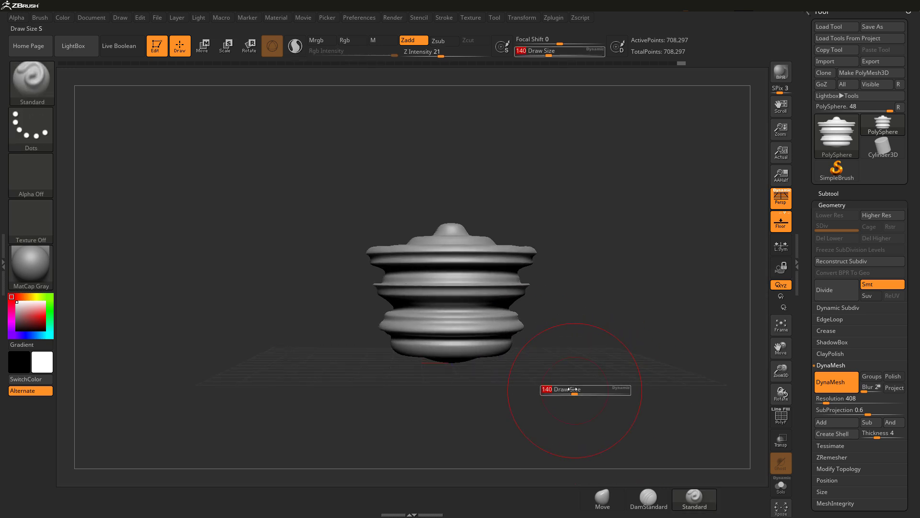
right_click_drag(561, 343, 536, 354, "alt")
key("s")
left_click_drag(516, 355, 510, 355)
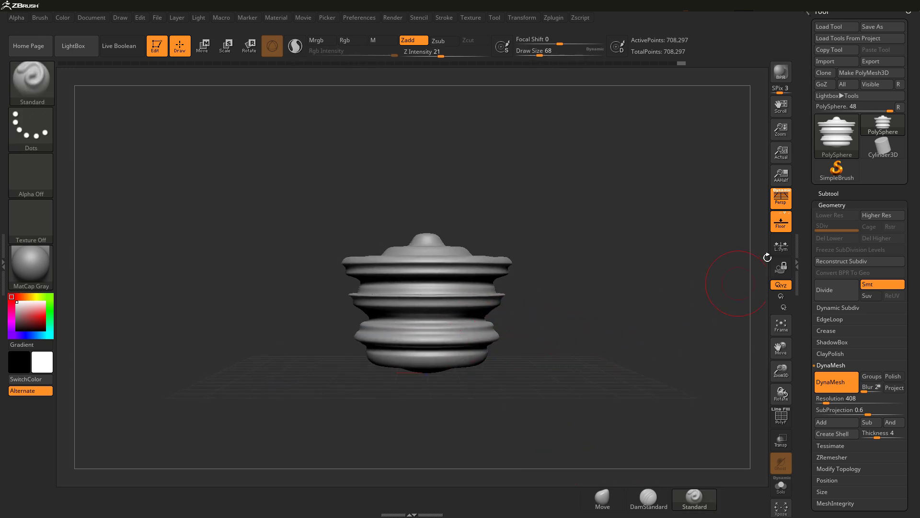
left_click(783, 204)
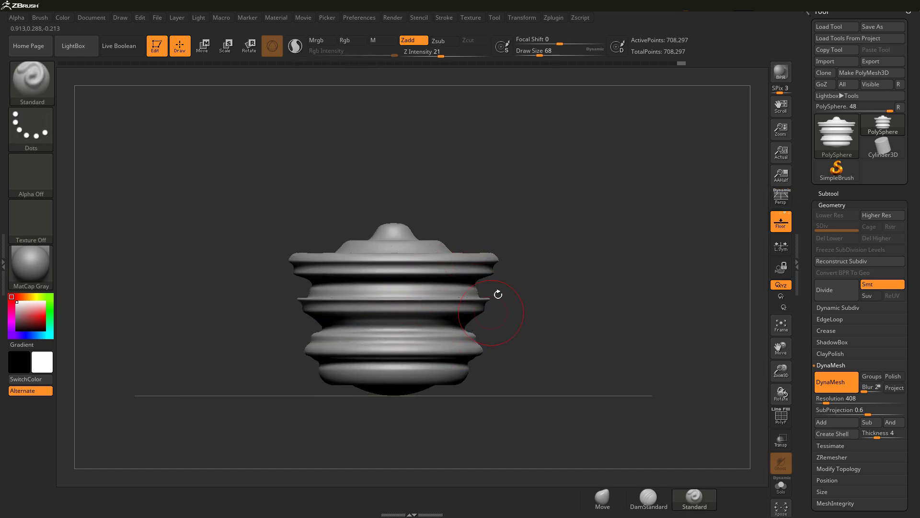
Step: Sculpt fine concentric rings on the stepped top with draw size 16
mouse_move(632, 340)
left_mouse_down()
mouse_move(623, 319)
mouse_move(651, 360)
mouse_move(627, 332)
mouse_move(640, 360)
mouse_move(637, 352)
mouse_move(614, 369)
mouse_move(623, 370)
mouse_move(520, 377)
mouse_move(480, 350)
left_mouse_up()
key("s")
right_click_drag(479, 373, 461, 369, "ctrl")
left_click_drag(457, 369, 453, 376)
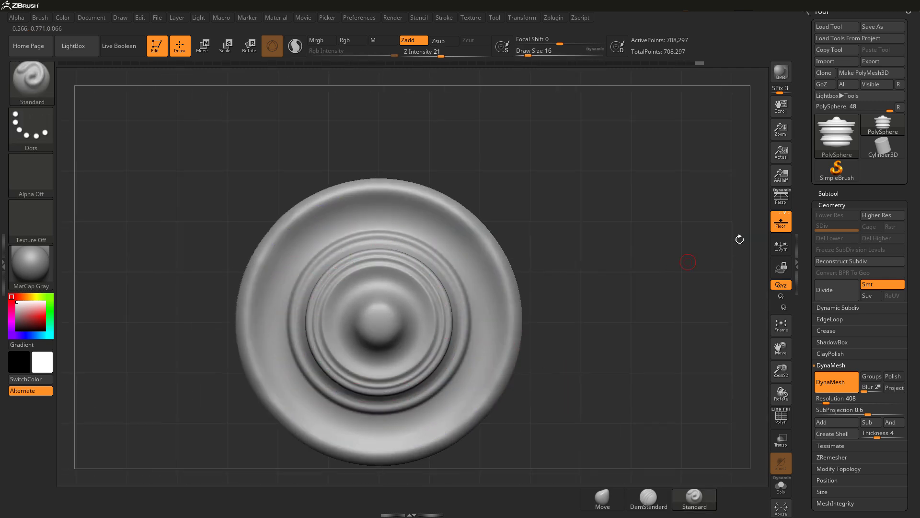
Step: Compare the form from the top and side with perspective on and off
left_click(781, 198)
left_click_drag(593, 351, 628, 327, "alt")
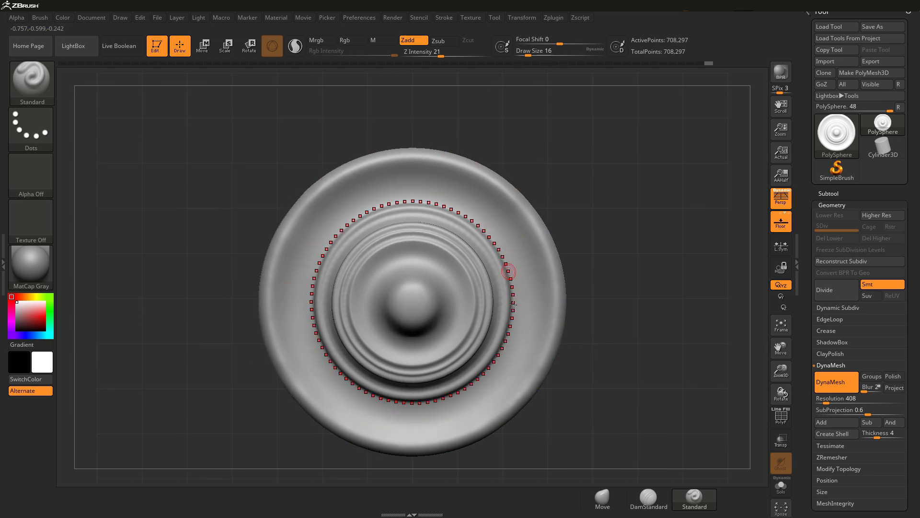
left_click_drag(506, 368, 513, 345)
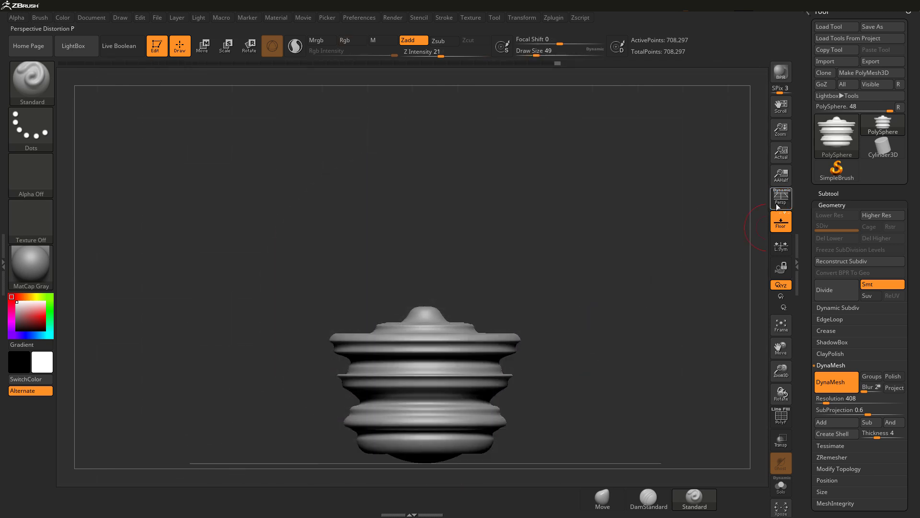
key("p")
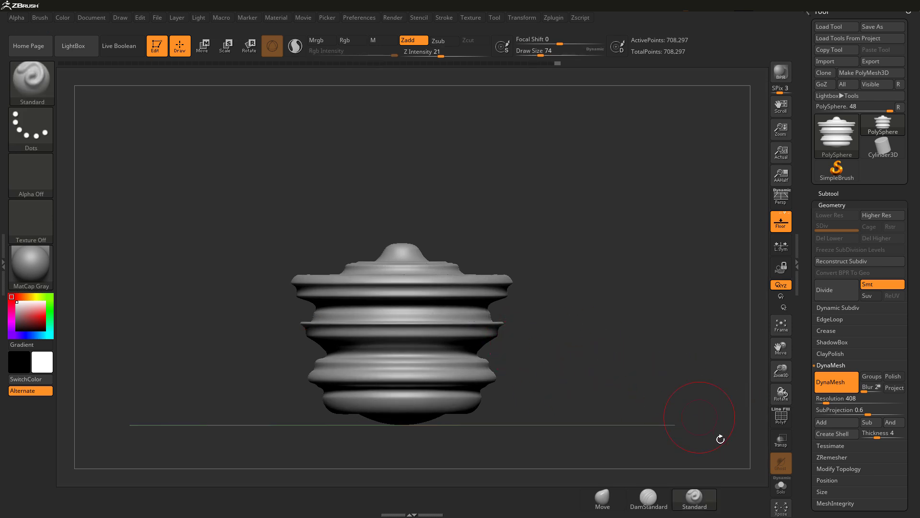
Step: Pull the upper rim up and outward into a flared bowl with the Move brush at draw size 207
left_click(602, 498)
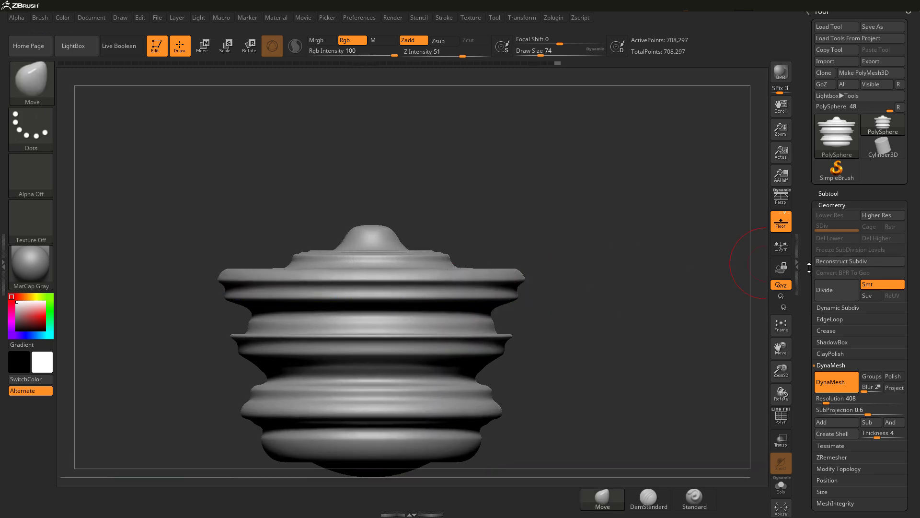
key("s")
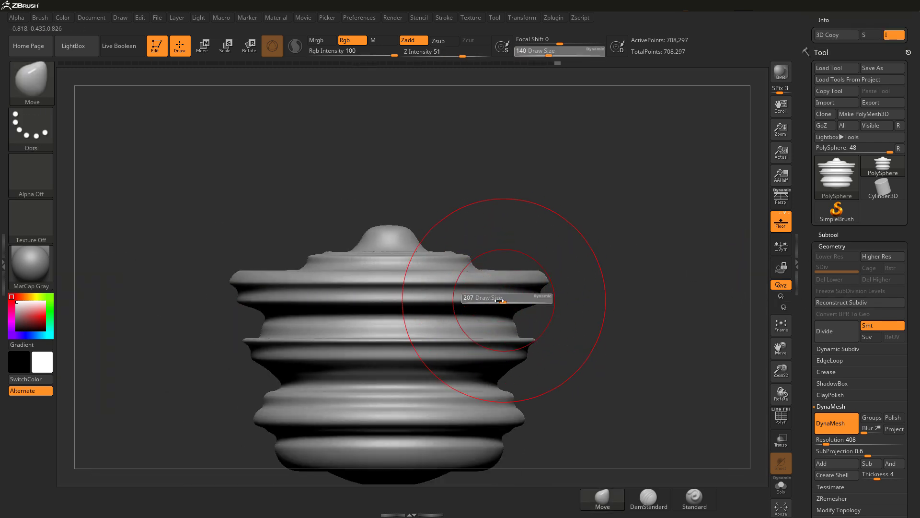
mouse_move(500, 301)
left_mouse_down()
mouse_move(491, 300)
mouse_move(569, 242)
mouse_move(571, 183)
mouse_move(570, 191)
left_mouse_up()
right_click_drag(563, 206, 536, 276, "ctrl")
right_click_drag(536, 275, 536, 320, "alt")
right_click_drag(547, 397, 527, 378, "alt")
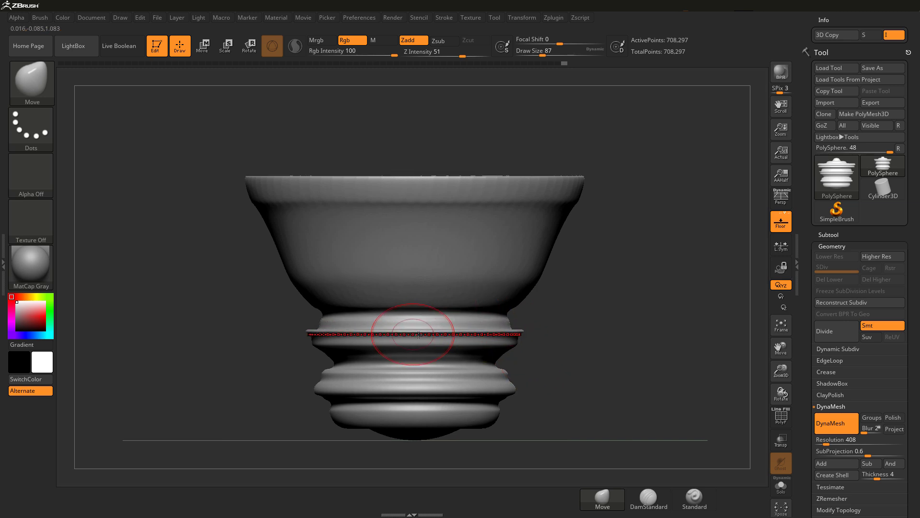
Step: Round out the bowl's sides beneath the rim with the Move brush at draw sizes up to 182
key("s")
left_click_drag(493, 371, 499, 372)
right_click_drag(521, 312, 505, 359, "alt")
key("s")
mouse_move(508, 324)
left_mouse_down()
mouse_move(566, 336)
mouse_move(568, 328)
mouse_move(528, 312)
mouse_move(541, 316)
left_mouse_up()
mouse_move(570, 408)
right_mouse_down("ctrl")
mouse_move(489, 340)
mouse_move(551, 364)
right_mouse_up("ctrl")
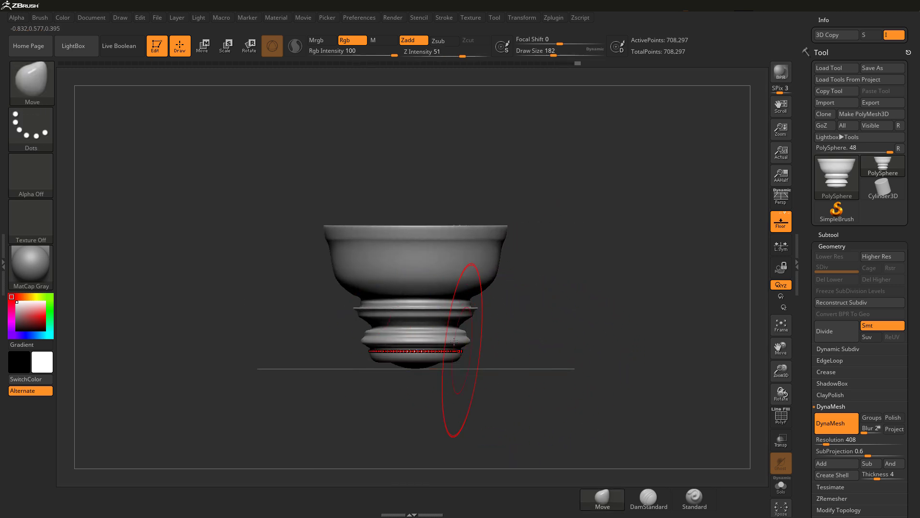
Step: Stretch the lower folds downward into a tapering stem with the Move brush, starting at draw size 351
right_click_drag(461, 348, 452, 343, "alt")
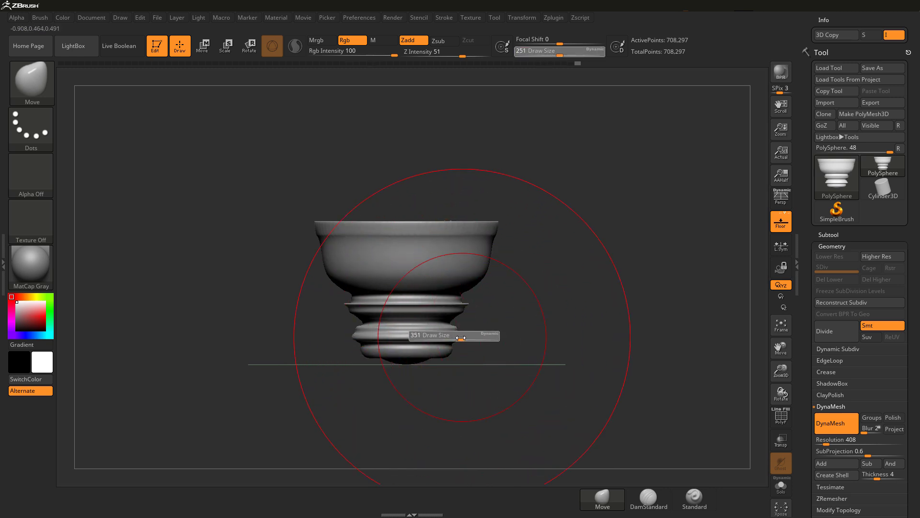
mouse_move(452, 338)
left_mouse_down()
mouse_move(452, 410)
mouse_move(454, 335)
mouse_move(447, 379)
mouse_move(446, 354)
left_mouse_up()
key("bracketleft")
key("bracketleft")
key("bracketright")
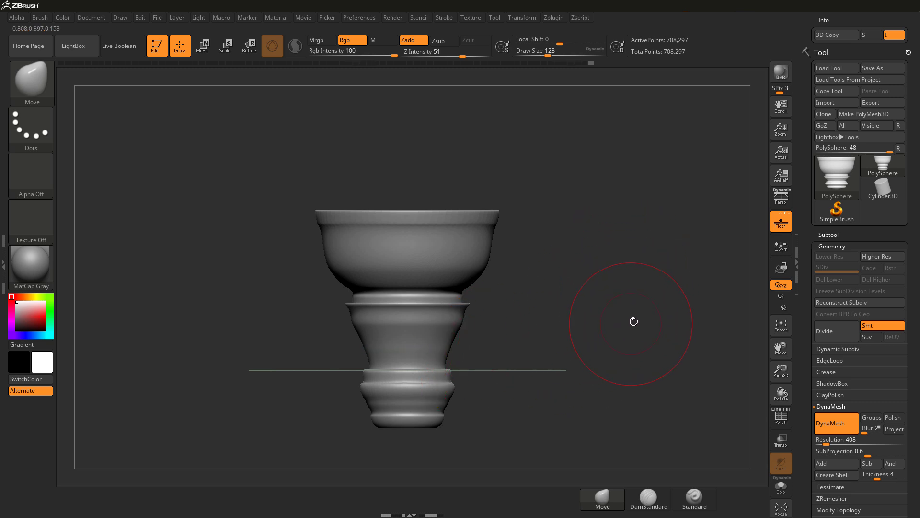
Step: Flare the stem's base into a foot and shape its stepped collars with the Move brush at draw size 116
key("s")
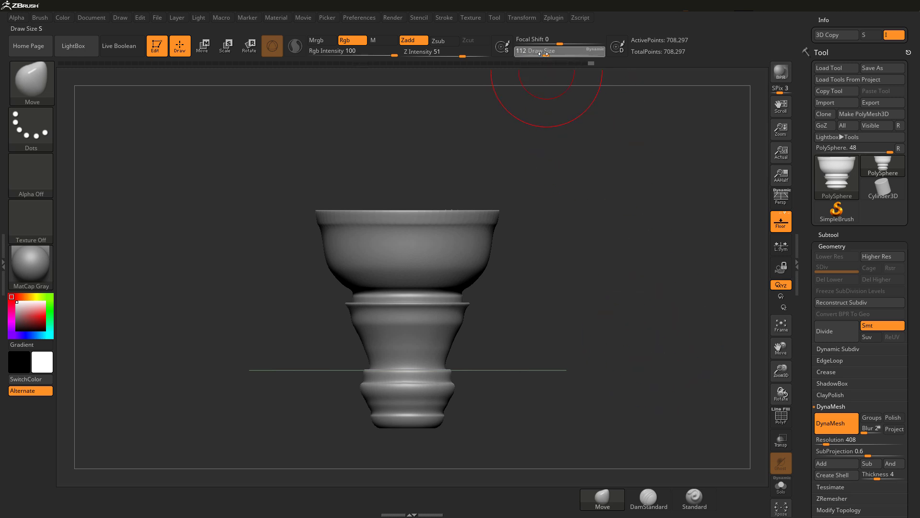
left_click_drag(537, 55, 532, 57)
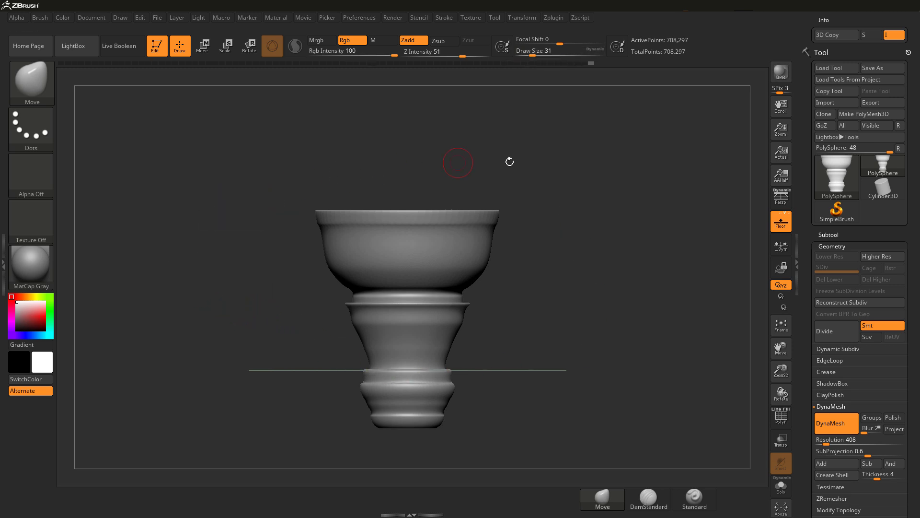
key("s")
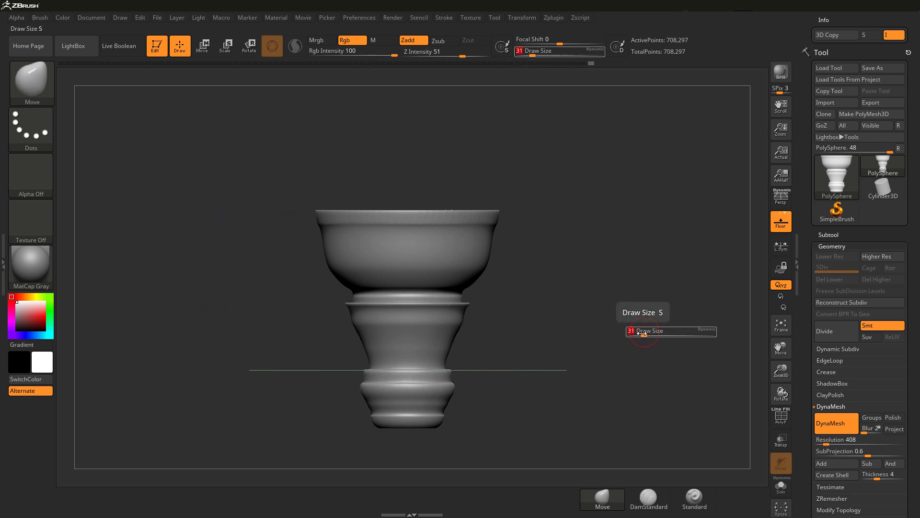
left_click_drag(645, 335, 651, 338)
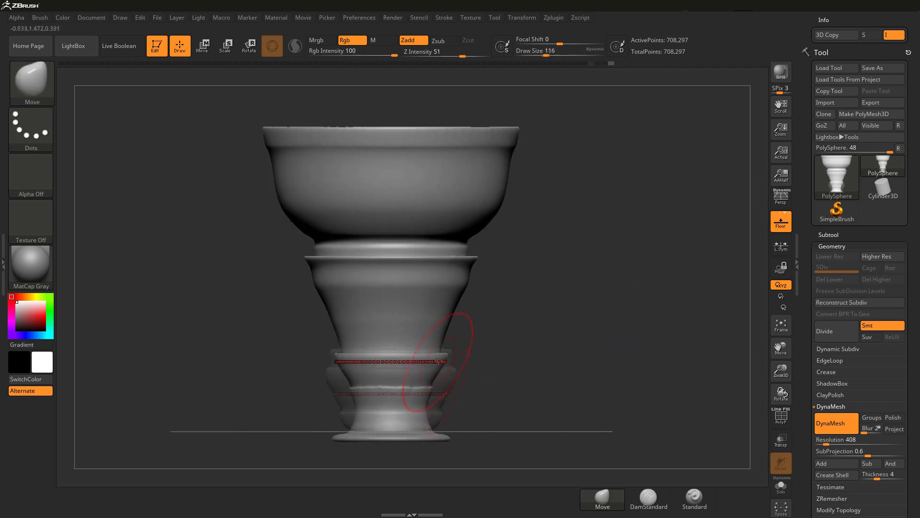
mouse_move(446, 363)
left_mouse_down()
mouse_move(434, 347)
mouse_move(433, 360)
left_mouse_up()
left_click_drag(470, 383, 487, 367, "alt")
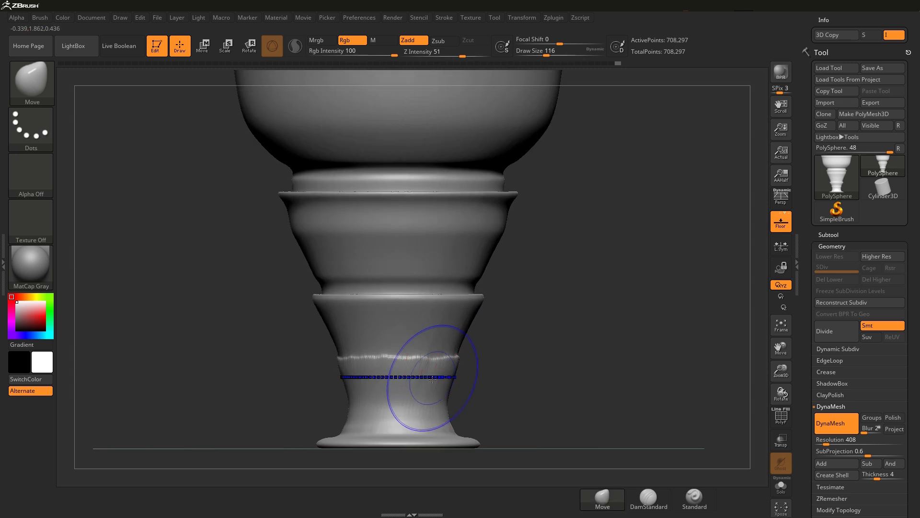
Step: Smooth the jagged ring on the lower stem with draw size 163 and remesh at DynaMesh resolution 408
scroll(443, 337, "down", 3)
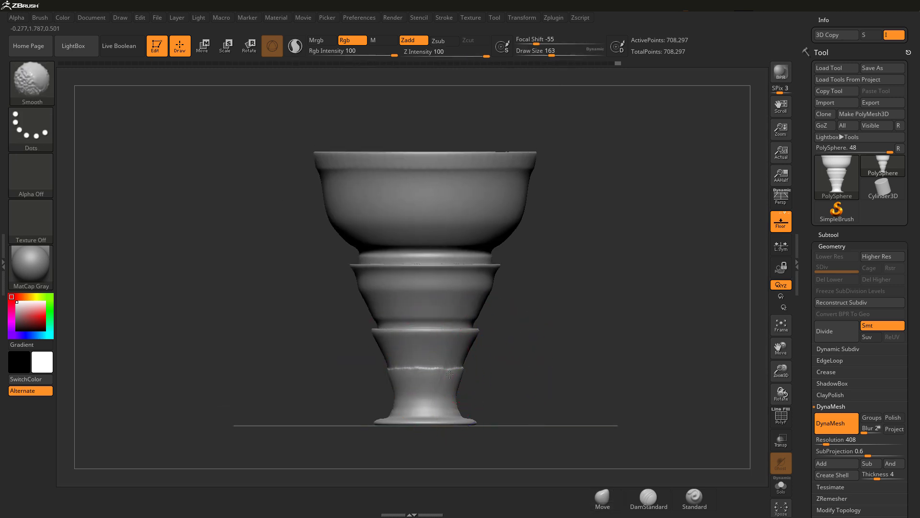
left_click_drag(416, 375, 458, 376, "shift")
right_click_drag(466, 375, 506, 366, "ctrl")
left_click_drag(594, 296, 619, 400, "ctrl")
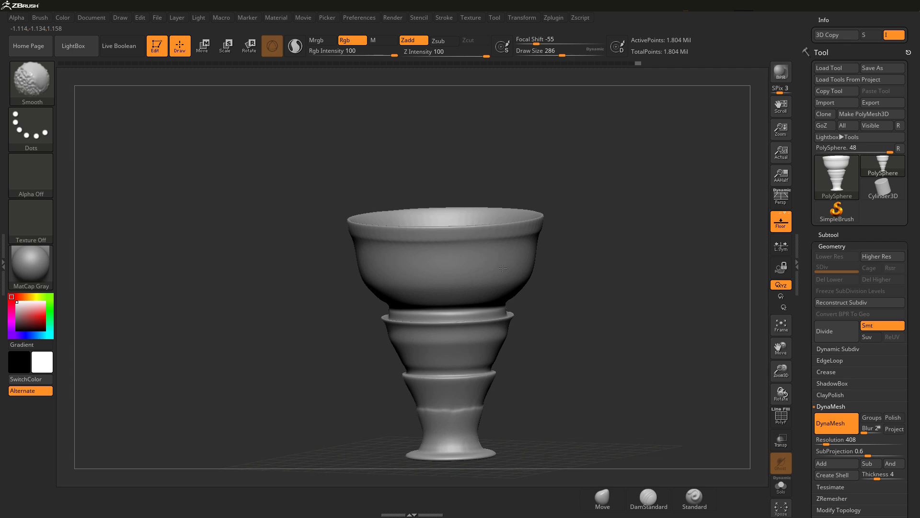
Step: Smooth the goblet's bowl and rim with draw size 286
left_click_drag(478, 307, 485, 305, "shift")
mouse_move(484, 305)
right_mouse_down()
mouse_move(493, 284)
mouse_move(529, 270)
mouse_move(536, 329)
mouse_move(545, 324)
right_mouse_up()
right_click_drag(587, 350, 576, 372, "ctrl")
right_click_drag(532, 350, 489, 283)
right_click_drag(489, 282, 540, 310, "ctrl")
left_click_drag(485, 260, 567, 253, "shift")
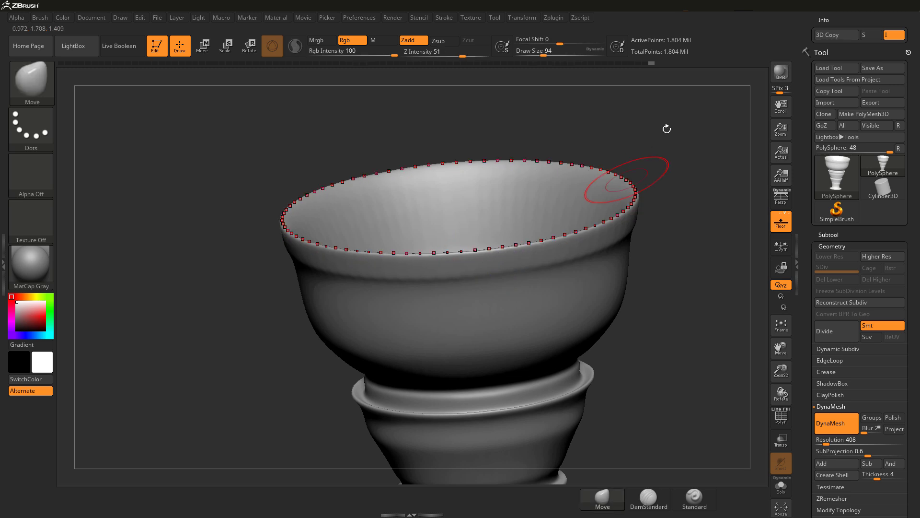
Step: Refine the rim with the Move brush at draw size 94 and smooth the bowl's interior at 128
right_click_drag(554, 288, 521, 280, "alt")
key("shift+f")
right_click_drag(496, 364, 494, 369, "alt")
key("shift+f")
right_click_drag(483, 311, 501, 301, "ctrl")
key("s")
left_click_drag(499, 299, 503, 238)
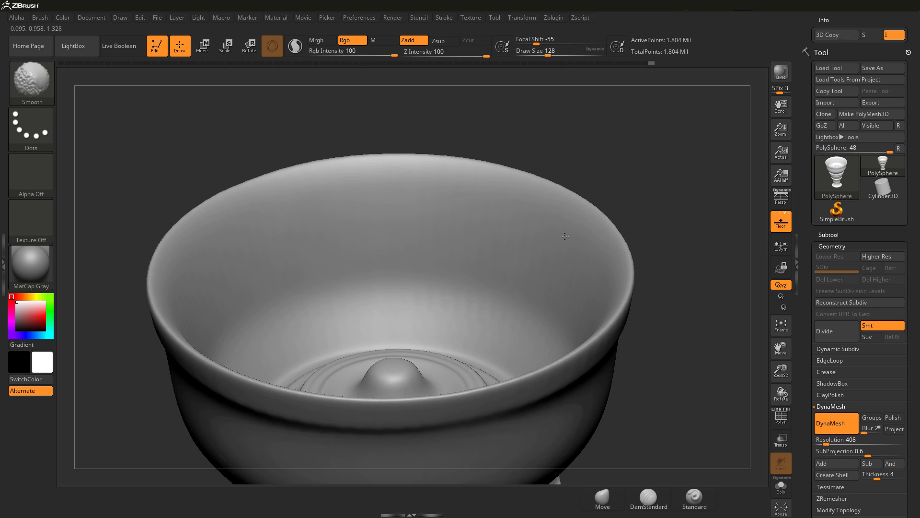
mouse_move(528, 292)
left_mouse_down()
mouse_move(534, 384)
mouse_move(570, 340)
mouse_move(583, 294)
mouse_move(497, 319)
mouse_move(493, 366)
mouse_move(505, 364)
left_mouse_up()
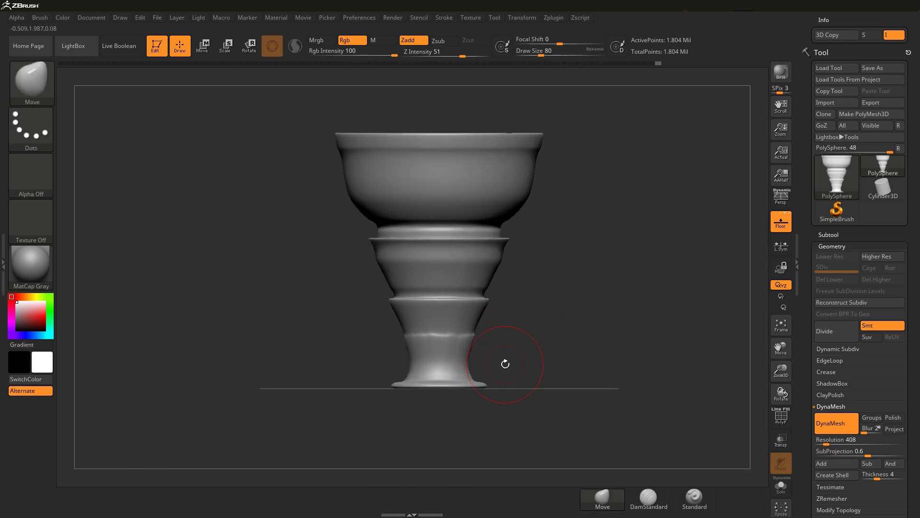
Step: Lower DynaMesh resolution to 200 and remesh the goblet
left_click(826, 440)
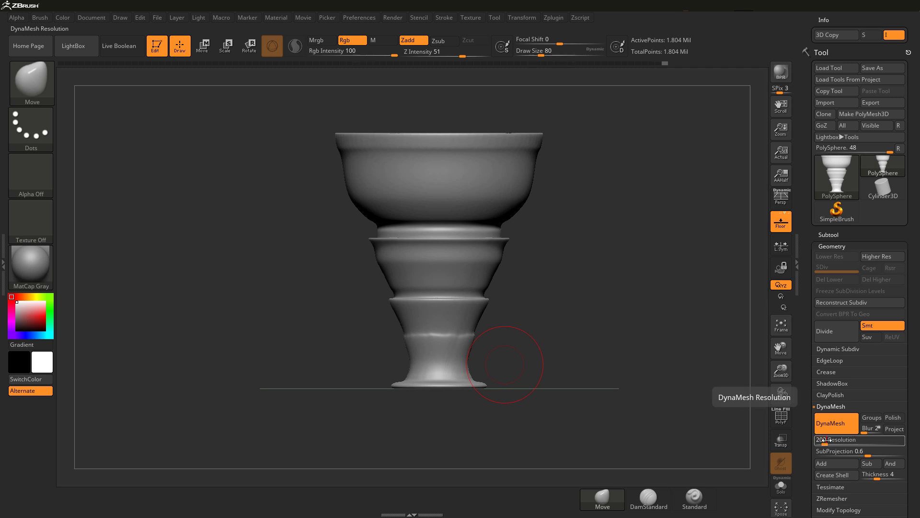
left_click_drag(587, 271, 620, 394, "ctrl")
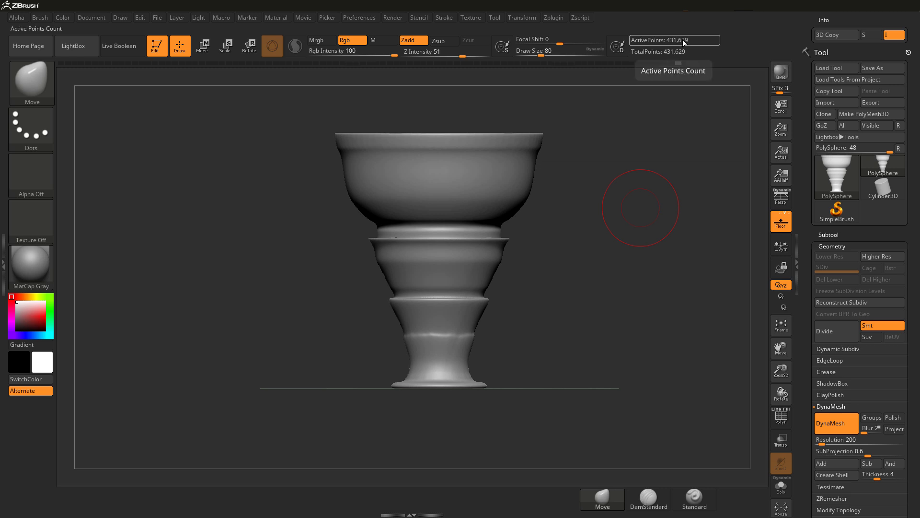
Step: Smooth the jagged ring and ridges along the goblet's stem, working from the lower stem up toward the bowl
mouse_move(498, 359)
left_mouse_down("alt")
mouse_move(449, 341)
mouse_move(454, 326)
mouse_move(461, 333)
left_mouse_up("alt")
left_click_drag(471, 267, 474, 259, "shift")
right_click_drag(465, 276, 453, 368, "alt")
left_click_drag(427, 347, 438, 336, "shift")
right_click_drag(440, 318, 437, 398, "alt")
left_click_drag(518, 319, 514, 314, "shift")
right_click_drag(517, 292, 519, 374)
left_click_drag(509, 301, 506, 290, "shift")
mouse_move(504, 292)
right_mouse_down()
mouse_move(521, 424)
mouse_move(515, 468)
right_mouse_up()
Step: Reshape the bowl's inner floor with the Move brush at draw size 132 and smooth it
key("s")
key("s")
mouse_move(471, 360)
left_mouse_down()
mouse_move(475, 372)
mouse_move(482, 352)
left_mouse_up()
right_click_drag(482, 339, 482, 307)
key("s")
left_click_drag(488, 337, 483, 336)
right_click_drag(483, 338, 481, 373)
mouse_move(481, 372)
left_mouse_down("shift")
mouse_move(481, 389)
mouse_move(545, 344)
left_mouse_up("shift")
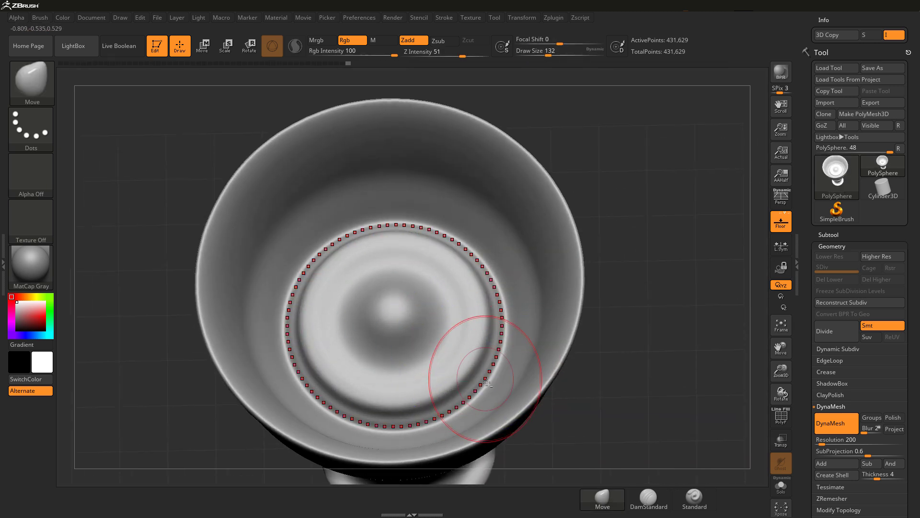
Step: Adjust the circular ledge inside the bowl with the Move brush at draw size 116 and smooth its edge
right_click_drag(487, 382, 469, 323, "ctrl")
key("s")
left_click_drag(468, 322, 473, 322)
left_click_drag(471, 317, 469, 306, "shift")
mouse_move(468, 305)
right_mouse_down()
mouse_move(457, 244)
mouse_move(465, 242)
right_mouse_up()
right_click_drag(512, 369, 499, 307, "alt")
right_click_drag(497, 297, 504, 314, "ctrl")
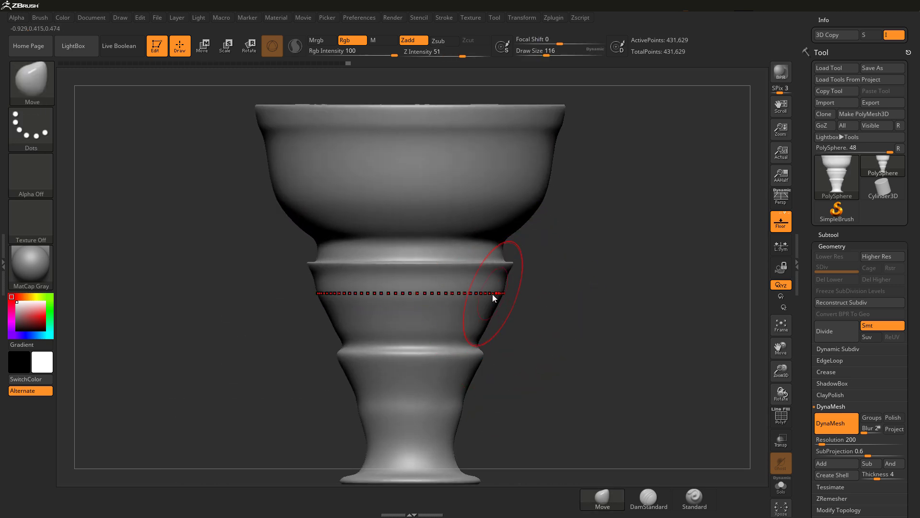
Step: Push the stem inward below the bowl and at mid-height with the Move brush, using draw sizes 124 and 145
left_click_drag(497, 297, 470, 307)
key("s")
mouse_move(492, 287)
left_mouse_down()
mouse_move(499, 265)
mouse_move(484, 266)
mouse_move(487, 250)
left_mouse_up()
key("s")
left_click_drag(486, 247, 455, 251)
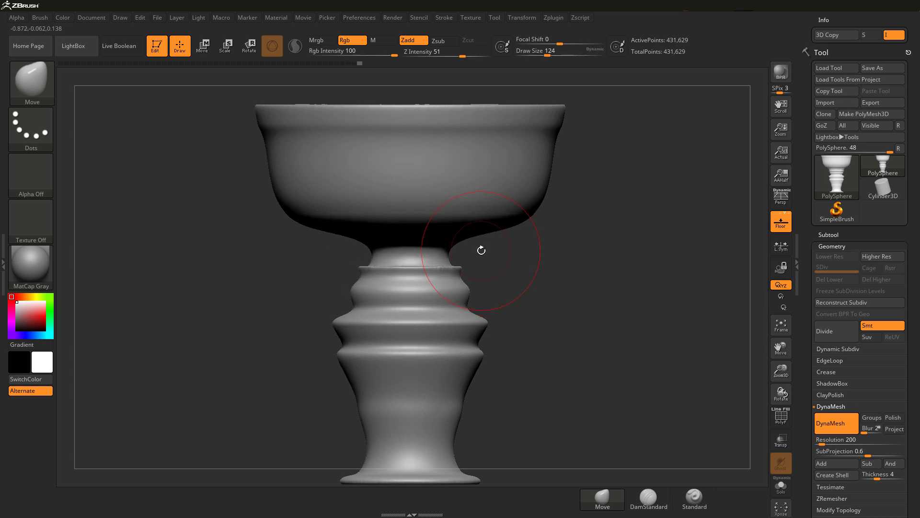
left_click_drag(478, 345, 431, 374)
key("shift")
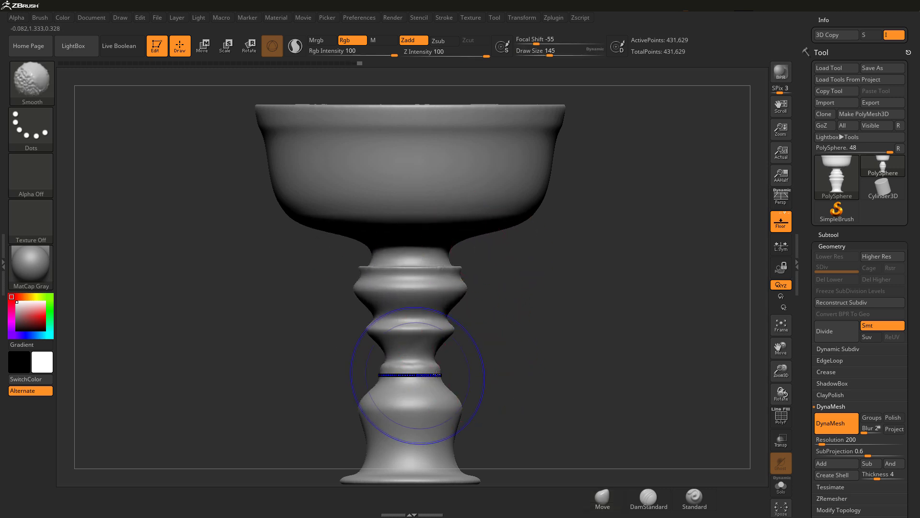
Step: Remesh the goblet at DynaMesh resolution 200 and smooth the upper stem ridges
right_click_drag(515, 311, 563, 345, "ctrl")
left_click_drag(604, 294, 627, 415, "ctrl")
right_click_drag(570, 327, 561, 393, "alt")
mouse_move(470, 307)
left_mouse_down("shift")
mouse_move(431, 299)
mouse_move(451, 297)
left_mouse_up("shift")
mouse_move(460, 307)
right_mouse_down()
mouse_move(503, 316)
mouse_move(484, 345)
right_mouse_up()
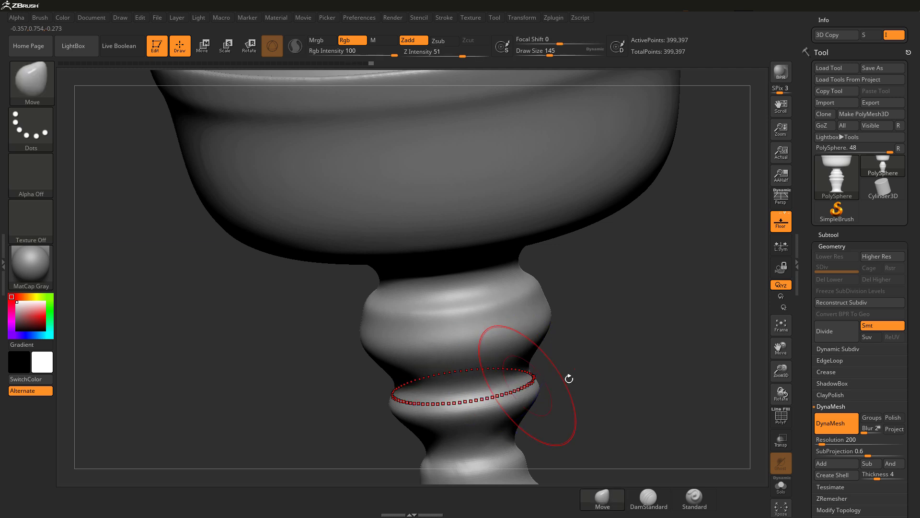
Step: Smooth the lower stem above the foot with draw size 197
right_click_drag(555, 384, 532, 331, "ctrl")
key("s")
left_click_drag(484, 343, 489, 342)
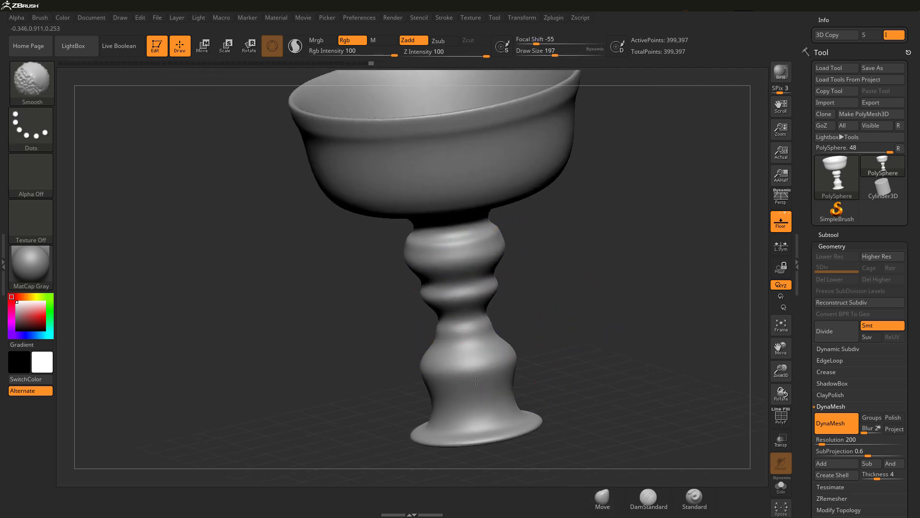
left_click_drag(524, 422, 514, 389, "shift")
Step: Pull the goblet's foot outward into a wide flared base with the Move brush at draw size 154
mouse_move(530, 238)
right_mouse_down("alt")
mouse_move(509, 343)
mouse_move(510, 288)
right_mouse_up("alt")
right_click_drag(510, 288, 514, 240, "ctrl")
right_click_drag(519, 326, 516, 407, "alt")
key("s")
left_click_drag(518, 428, 529, 415)
key("s")
mouse_move(546, 406)
left_mouse_down()
mouse_move(576, 428)
mouse_move(493, 419)
mouse_move(526, 400)
left_mouse_up()
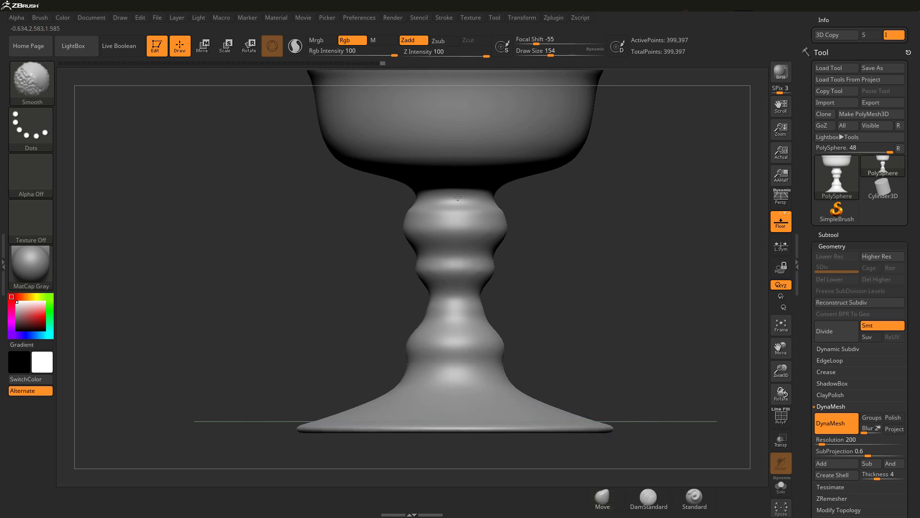
Step: Smooth the stem's bulges with draw size 154 and remesh the goblet with DynaMesh
left_click_drag(467, 340, 479, 333, "shift")
right_click_drag(617, 410, 596, 460, "alt")
mouse_move(596, 461)
right_mouse_down("ctrl")
mouse_move(534, 350)
mouse_move(533, 326)
right_mouse_up("ctrl")
mouse_move(533, 326)
right_mouse_down()
mouse_move(541, 351)
mouse_move(547, 335)
right_mouse_up()
right_click_drag(547, 336, 553, 367, "ctrl")
mouse_move(620, 252)
left_mouse_down("ctrl")
mouse_move(602, 377)
mouse_move(681, 382)
left_mouse_up("ctrl")
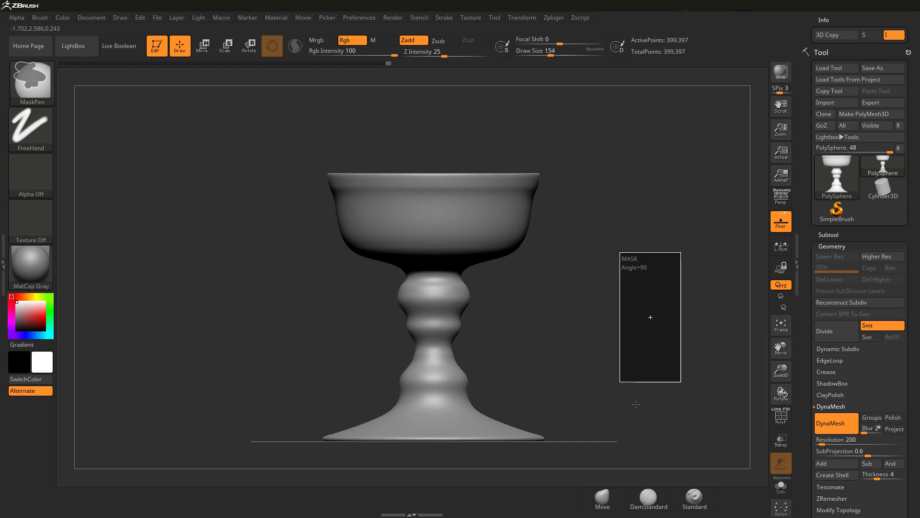
left_click_drag(454, 276, 454, 307, "shift")
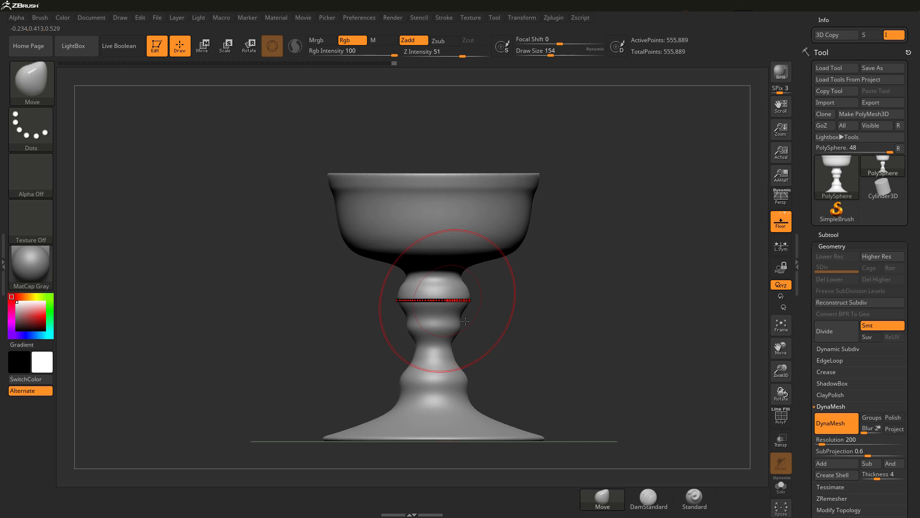
Step: Switch to the Standard brush and set its draw size to 51
left_click(701, 501)
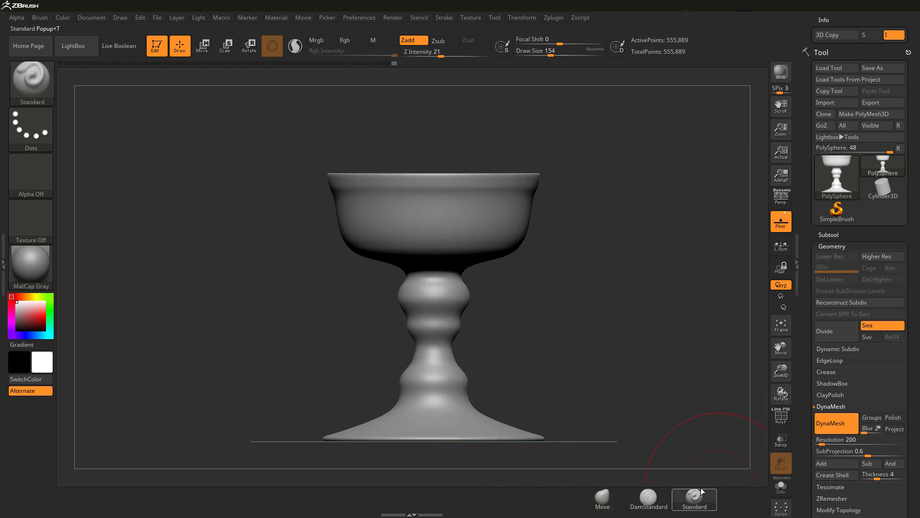
right_click_drag(459, 307, 554, 345, "ctrl")
key("s")
left_click_drag(447, 282, 433, 278)
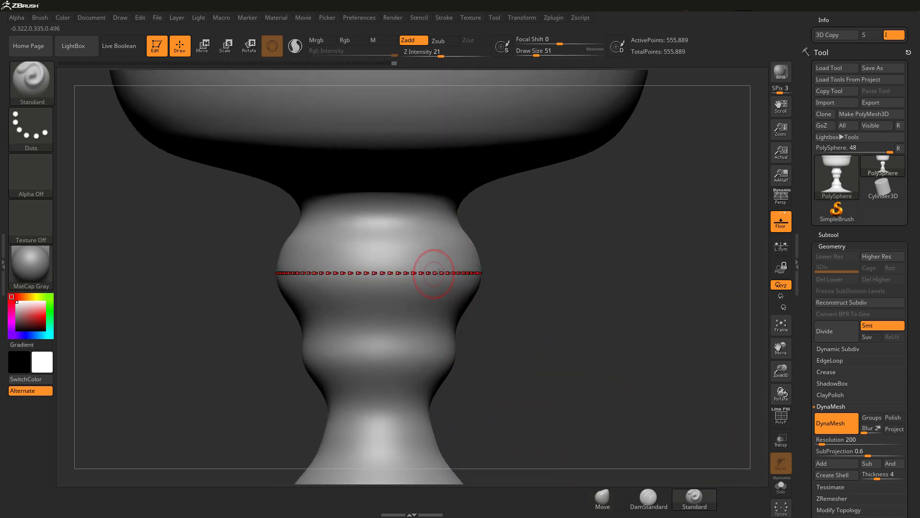
scroll(828, 299, "up", 5)
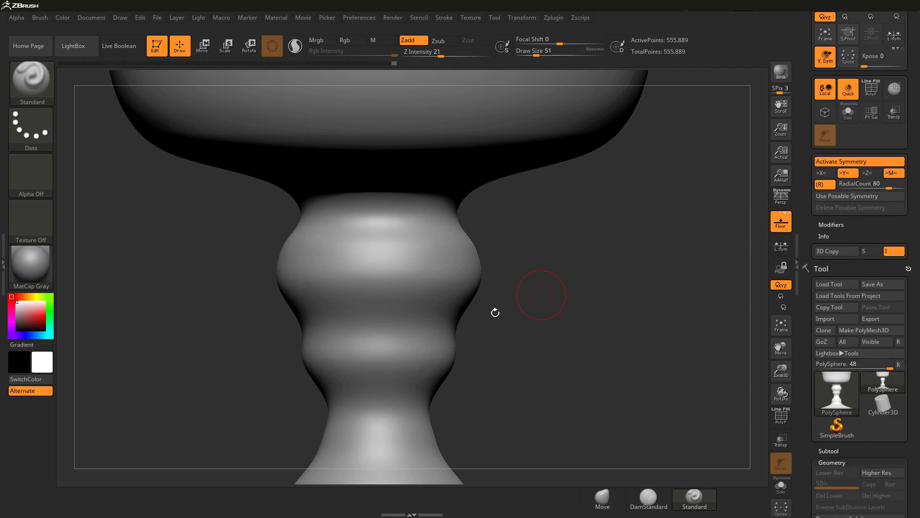
Step: Try to sculpt a series of raised rings around the upper stem bulges with the Standard brush
key("s")
key("s")
left_click_drag(422, 274, 422, 270)
left_click_drag(422, 271, 426, 266)
right_click_drag(427, 261, 441, 268)
mouse_move(446, 267)
left_mouse_down()
mouse_move(462, 265)
mouse_move(441, 257)
left_mouse_up()
right_click_drag(442, 258, 435, 249)
left_click_drag(430, 288, 441, 277)
left_click_drag(441, 323, 448, 311)
left_click_drag(450, 360, 453, 354)
right_click_drag(482, 353, 569, 317)
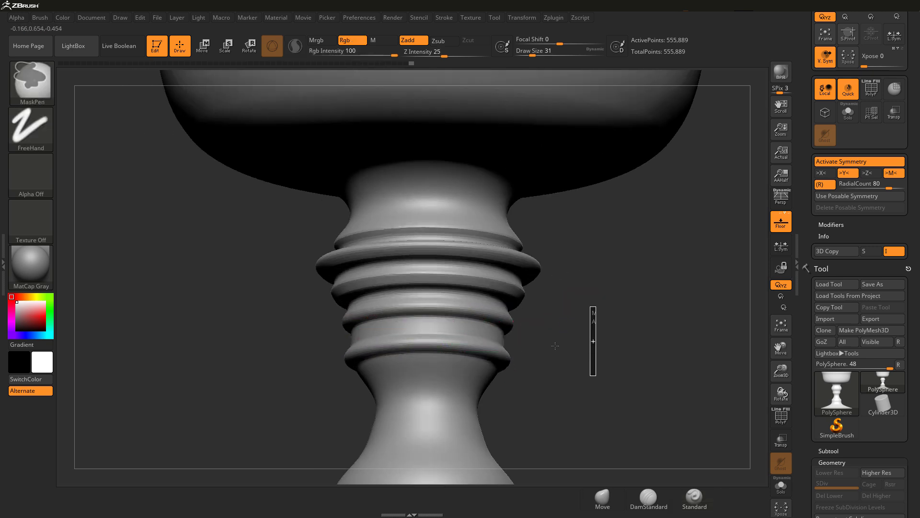
Step: Try to remesh and rework the stem rings with a larger brush, and undo the last two changes
left_click_drag(560, 351, 577, 358, "ctrl")
right_click_drag(577, 358, 537, 352)
key("s")
left_click_drag(456, 281, 472, 281)
right_click_drag(464, 280, 511, 324, "shift")
mouse_move(510, 323)
right_mouse_down("ctrl")
mouse_move(544, 331)
mouse_move(550, 344)
mouse_move(519, 360)
right_mouse_up("ctrl")
key("ctrl+z")
key("ctrl+z")
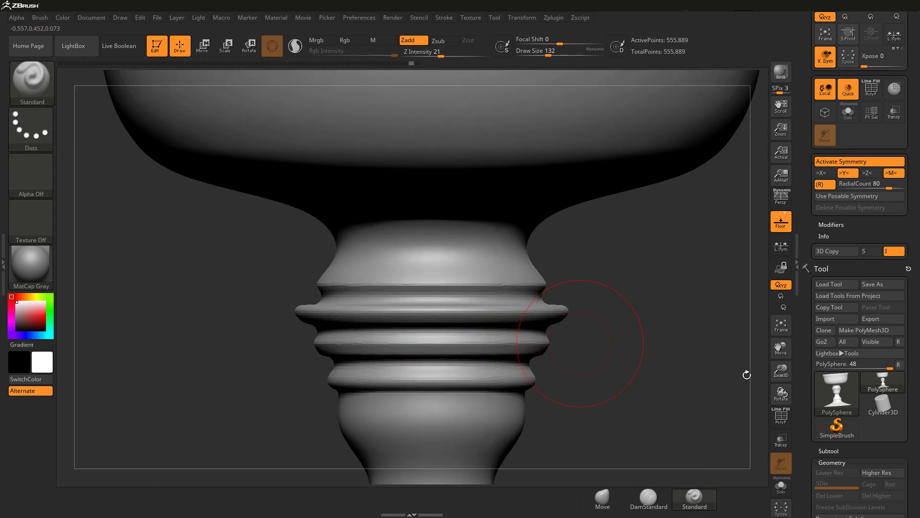
Step: Undo the trial rings on the stem and remesh the goblet at DynaMesh resolution 400
scroll(853, 383, "down", 5)
key("s")
left_click(604, 402)
right_click_drag(602, 419, 572, 389, "alt")
left_click_drag(809, 452, 809, 428)
key("ctrl+z")
key("ctrl+z")
key("ctrl+z")
key("ctrl+z")
key("ctrl+z")
key("ctrl+z")
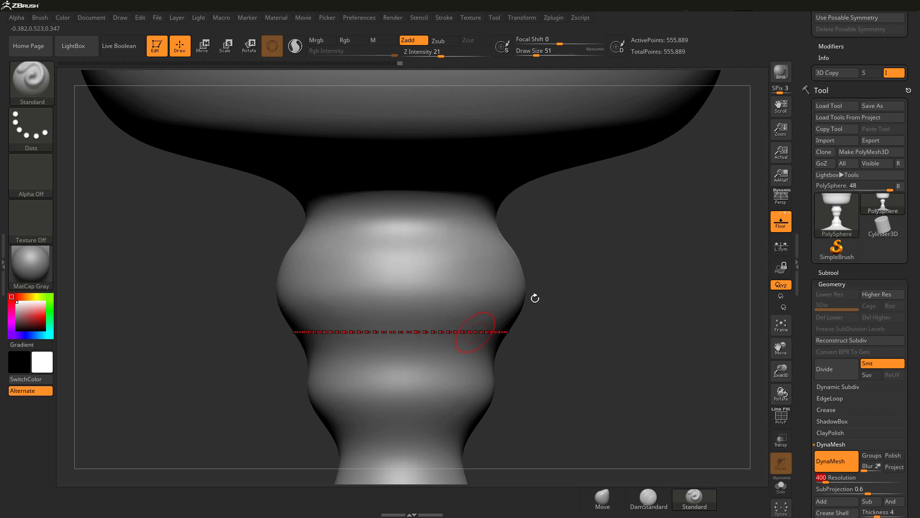
right_click_drag(548, 267, 511, 265, "ctrl")
left_click_drag(589, 275, 620, 402, "ctrl")
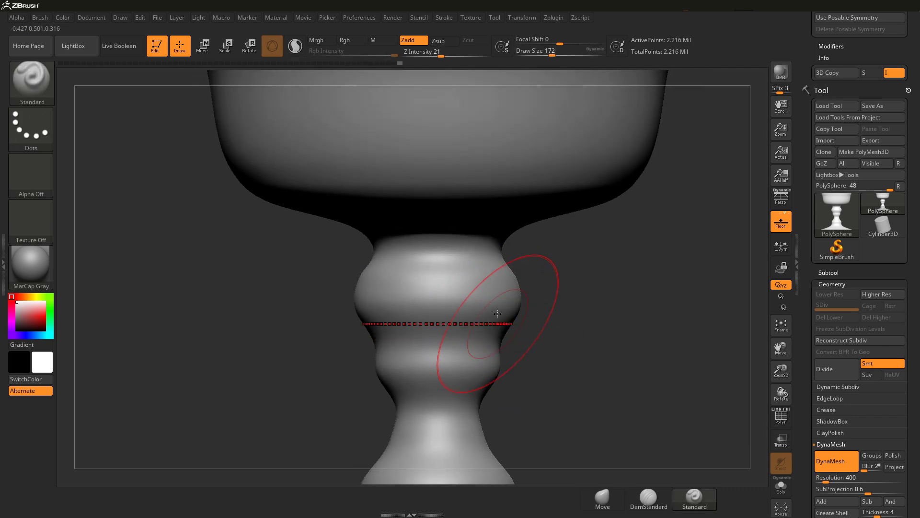
Step: Smooth the upper stem bulge and sculpt raised rings and grooves down the stem with the Standard brush at draw size 29 to 31
key("shift")
left_click_drag(500, 300, 467, 299, "shift")
key("s")
left_click_drag(575, 235, 592, 274)
left_click_drag(492, 286, 472, 287, "alt")
left_click_drag(585, 273, 599, 235)
left_click_drag(520, 304, 503, 305, "alt")
left_click_drag(498, 340, 517, 337)
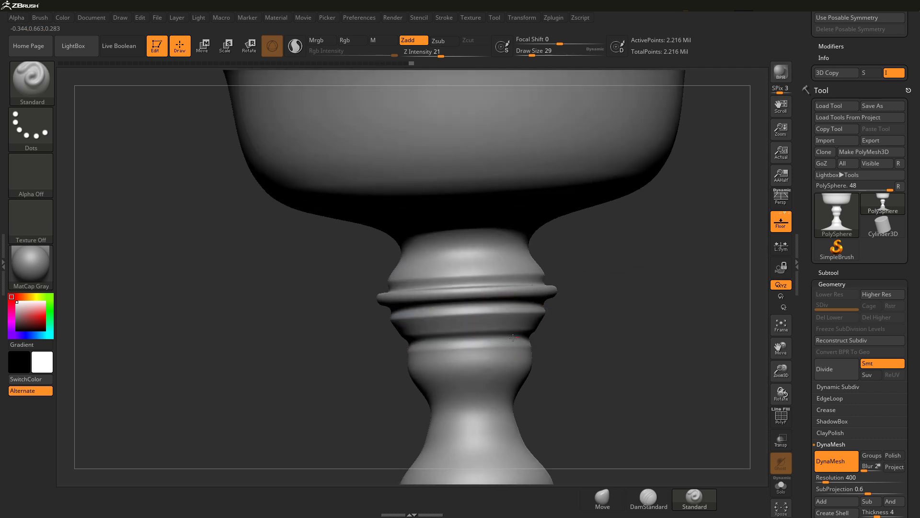
left_click_drag(513, 378, 533, 378)
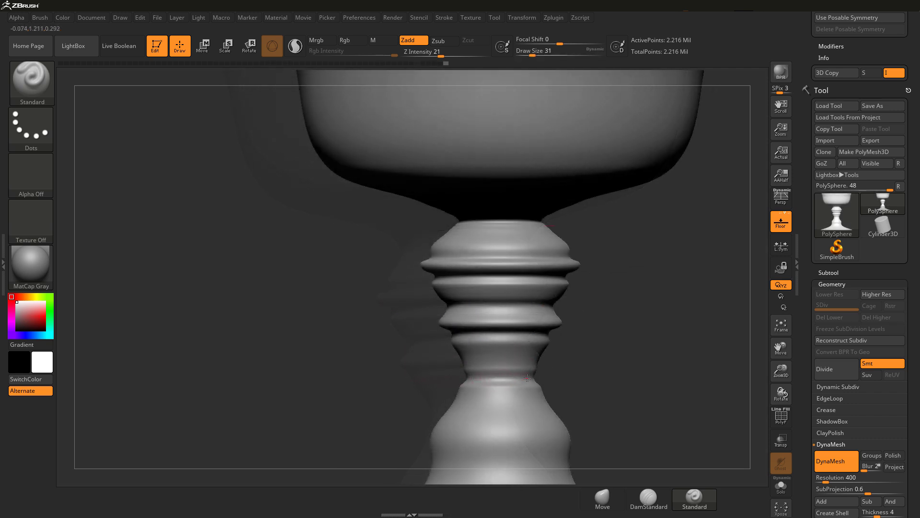
Step: Sculpt a ring and groove around the lower stem bulge at draw size 39 and smooth them at 108
left_click_drag(592, 383, 589, 290, "alt")
key("s")
left_click_drag(519, 375, 521, 376)
left_click_drag(521, 375, 570, 358, "alt")
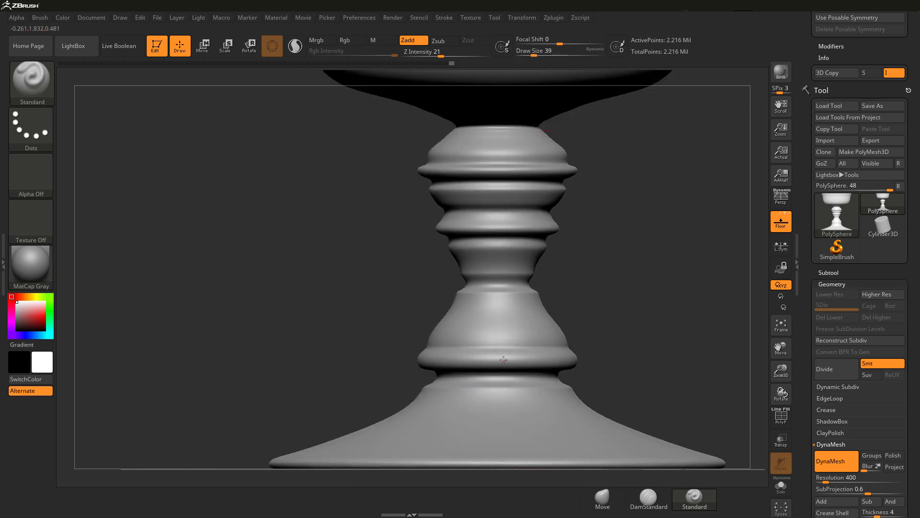
left_click_drag(503, 359, 489, 396, "shift")
left_click_drag(564, 371, 568, 370, "shift")
left_click_drag(514, 354, 571, 349, "shift")
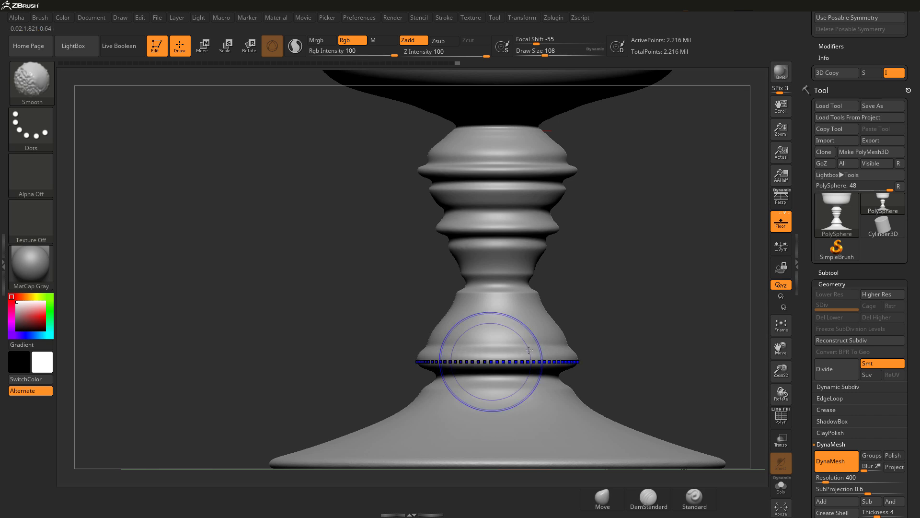
Step: Set the radial symmetry count to 100
left_click_drag(804, 148, 778, 345)
key("s")
left_click(665, 348)
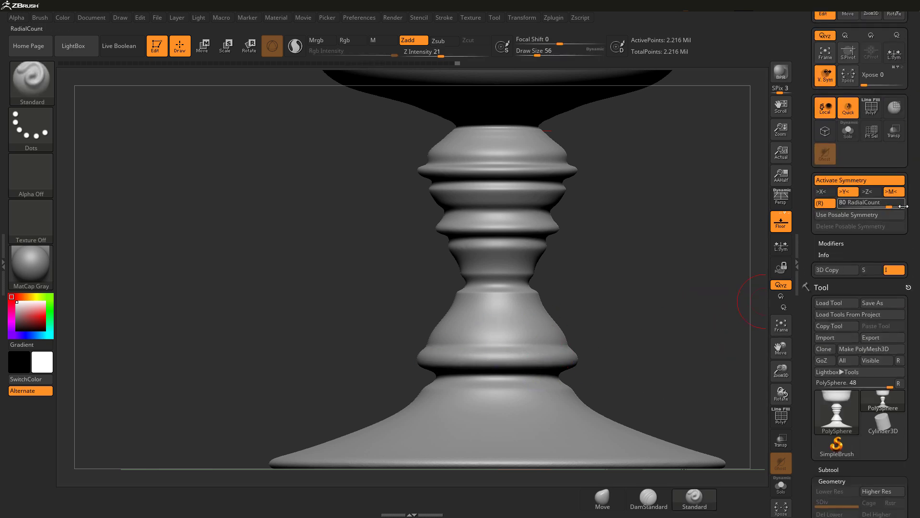
Step: Sculpt a stepped circular ring around the middle of the foot with the Standard brush at draw size 25
right_click_drag(667, 360, 631, 342, "alt")
key("s")
left_click(516, 407)
right_click_drag(516, 400, 523, 421)
left_click_drag(586, 405, 578, 397)
right_click_drag(575, 395, 544, 419)
key("s")
left_click(537, 419)
key("ctrl+z")
left_click_drag(491, 430, 533, 425)
right_click_drag(533, 425, 585, 402)
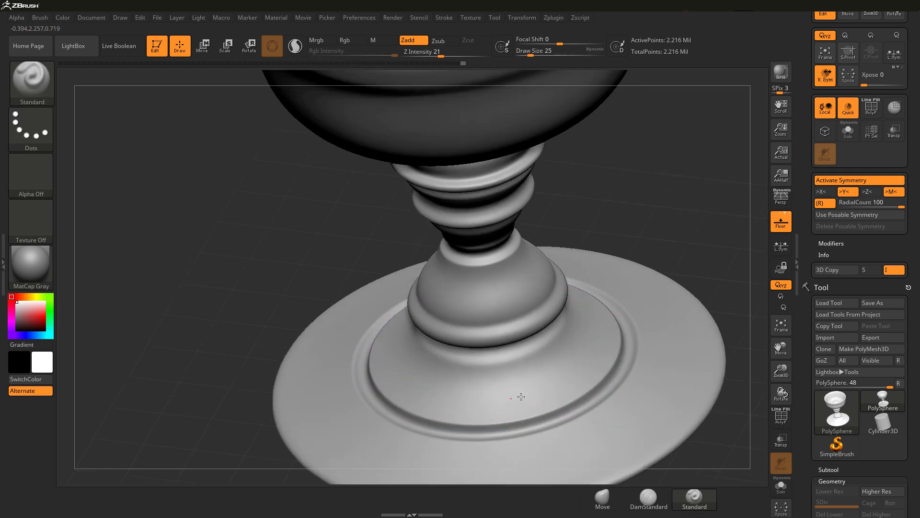
Step: Sculpt an inner ring and a raised outer-edge ring on the foot, and undo the last stroke on its flat band
left_click_drag(517, 397, 559, 382)
right_click_drag(633, 417, 588, 419)
mouse_move(612, 404)
left_mouse_down()
mouse_move(648, 387)
mouse_move(593, 400)
mouse_move(626, 383)
mouse_move(564, 389)
left_mouse_up()
key("bracketright")
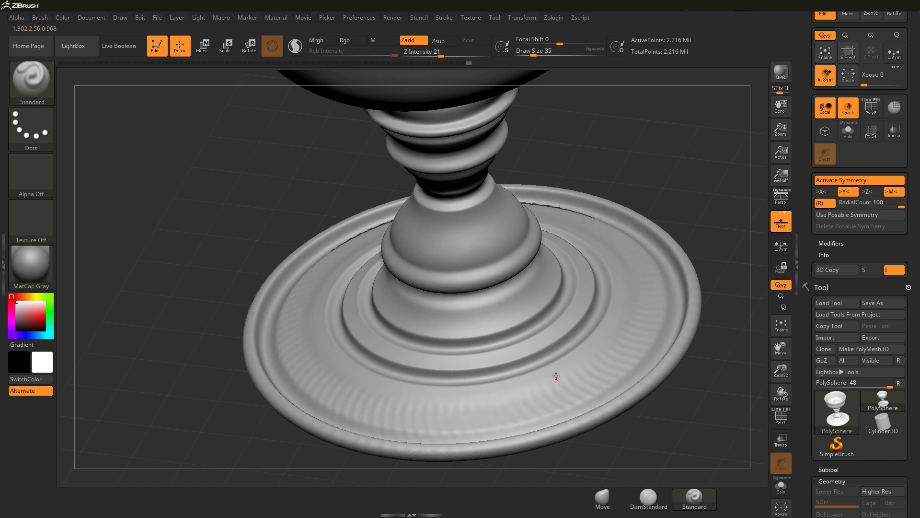
key("ctrl+z")
Step: Set the radial symmetry count to 28 and the brush draw size to 27
key("s")
left_click_drag(507, 403, 504, 402)
mouse_move(519, 393)
right_mouse_down()
mouse_move(542, 405)
mouse_move(579, 362)
right_mouse_up()
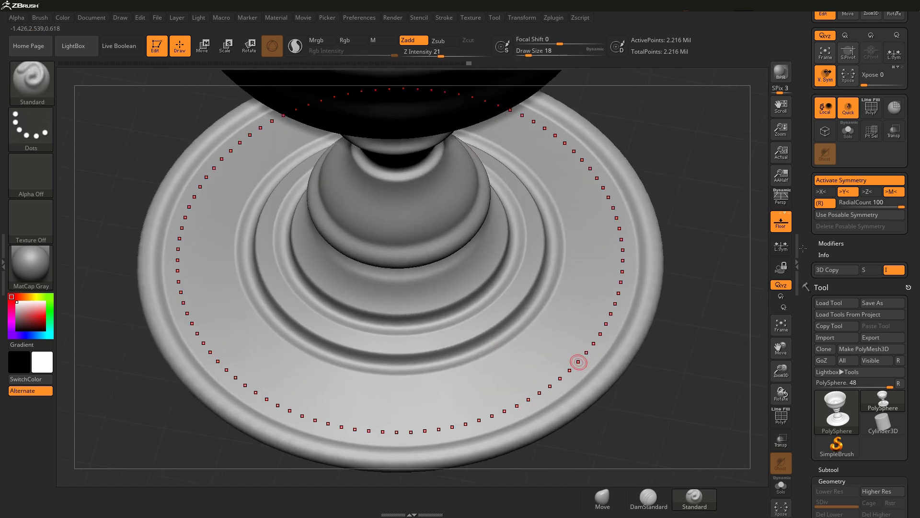
key("Return")
right_click_drag(476, 389, 482, 378, "ctrl")
key("bracketright")
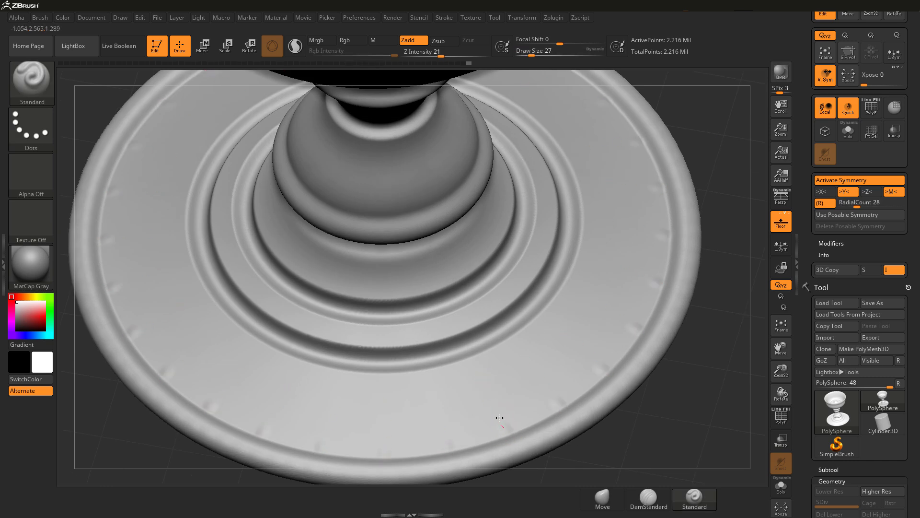
Step: Try radiating strokes across the foot's flat band with the Standard brush and undo them
left_click_drag(499, 383, 497, 349)
right_click_drag(523, 422, 504, 403)
key("ctrl+z")
mouse_move(501, 365)
left_mouse_down()
mouse_move(506, 403)
mouse_move(494, 416)
left_mouse_up()
key("ctrl+z")
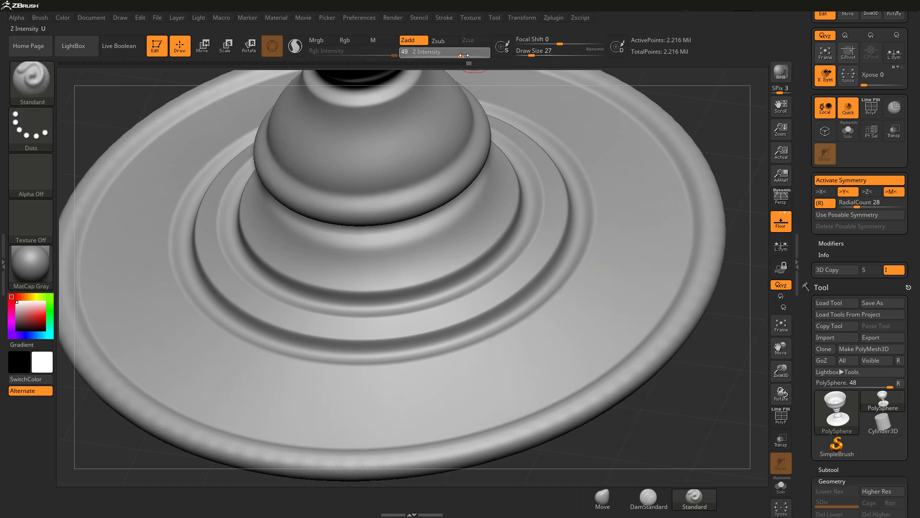
Step: Set Z Intensity to 58 and sculpt wavy S-shaped ridges radiating across the foot's flat band
mouse_move(490, 420)
left_mouse_down()
mouse_move(486, 343)
mouse_move(496, 374)
mouse_move(484, 430)
left_mouse_up()
key("ctrl+z")
mouse_move(489, 426)
right_mouse_down("ctrl")
mouse_move(501, 396)
mouse_move(510, 408)
right_mouse_up("ctrl")
left_click_drag(501, 414, 494, 416, "shift")
mouse_move(573, 379)
right_mouse_down()
mouse_move(551, 394)
mouse_move(541, 374)
mouse_move(529, 414)
right_mouse_up()
left_click_drag(506, 422, 534, 409)
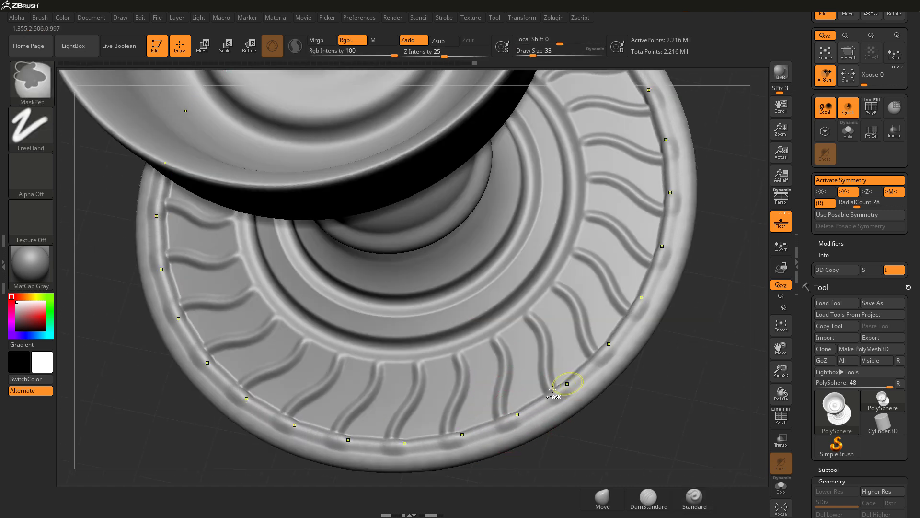
Step: Undo the last rim stroke, set the radial count to 76 and brush along the foot's rim at draw size 37
key("ctrl+z")
key("s")
left_click(509, 420)
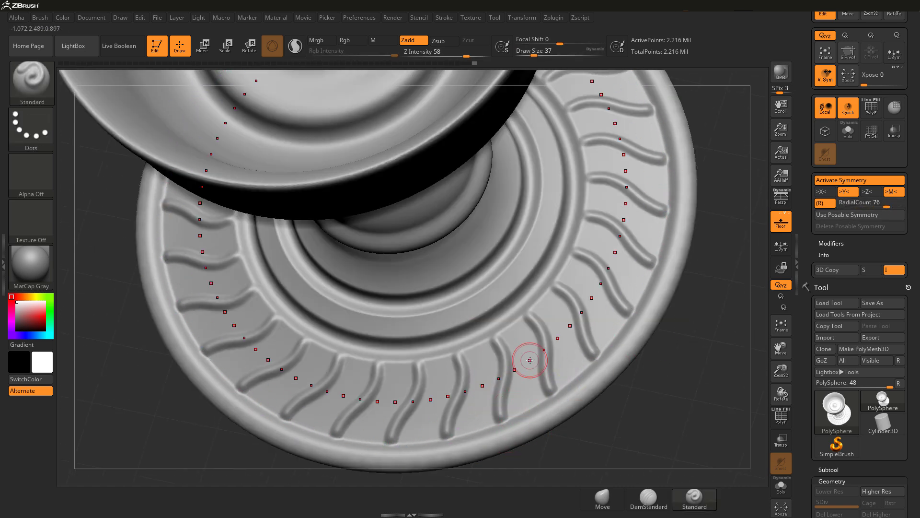
left_click_drag(516, 418, 581, 395)
key("s")
left_click(570, 393)
right_click_drag(460, 369, 526, 340)
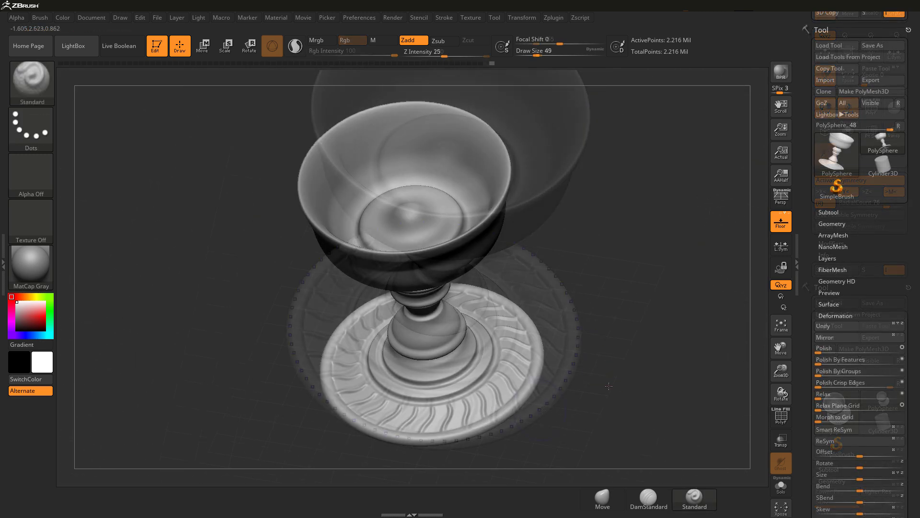
Step: Smooth the raised edge of the bowl's inner floor with draw size 68
right_click_drag(463, 288, 461, 266, "ctrl")
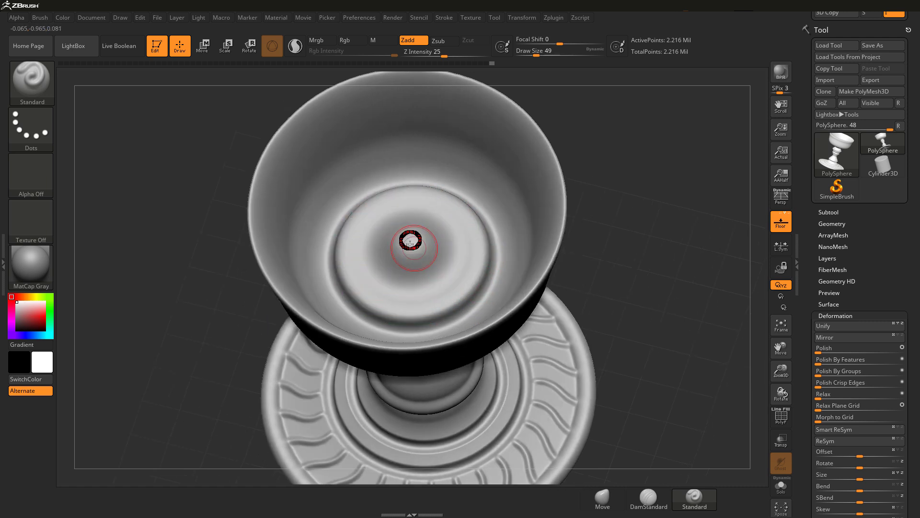
right_click_drag(497, 262, 478, 309)
key("s")
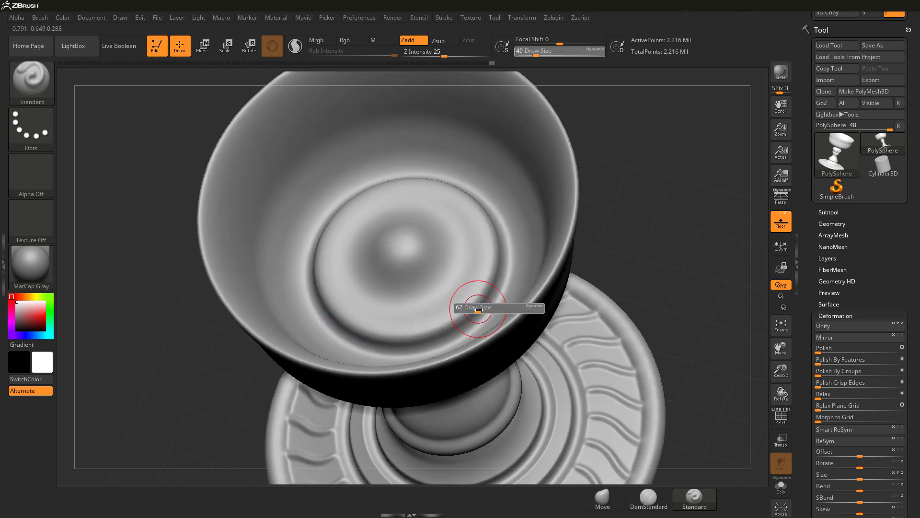
key("shift")
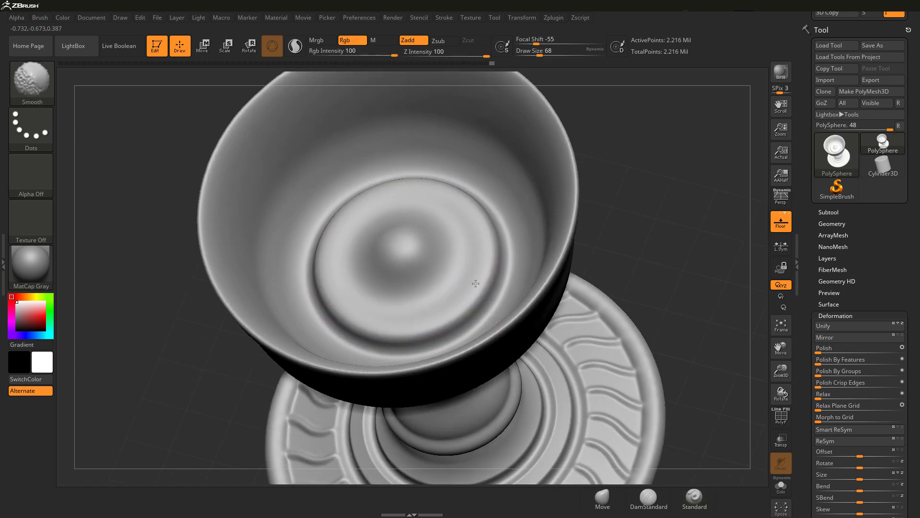
left_click_drag(477, 278, 475, 287, "shift")
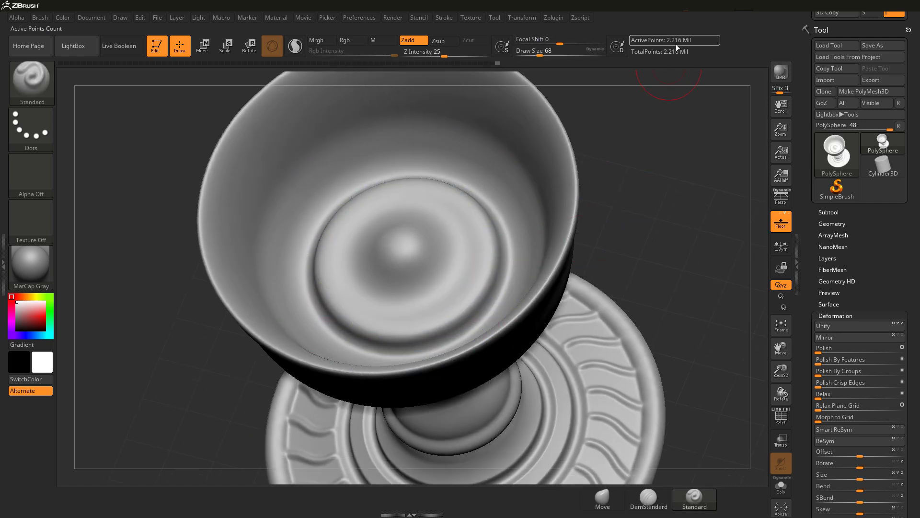
key("shift")
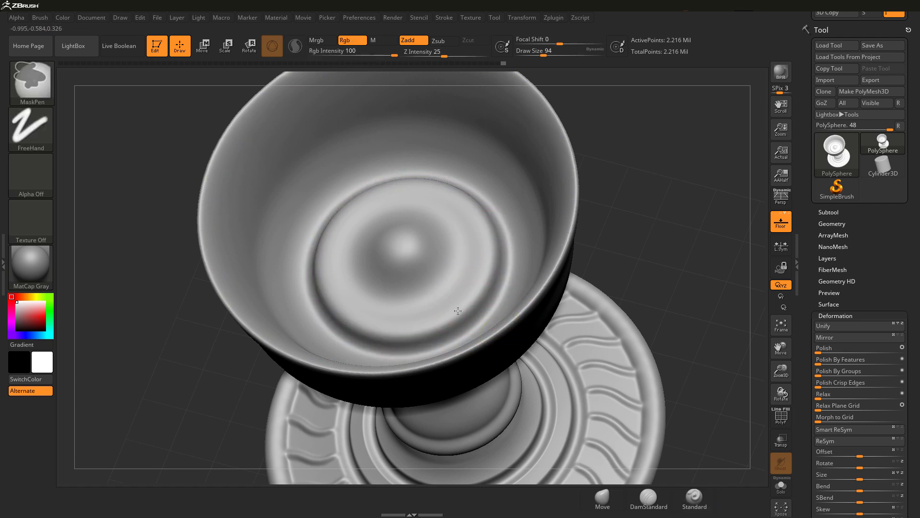
Step: Set the Standard brush's draw size to 56
key("f")
right_click_drag(464, 302, 448, 291, "alt")
key("s")
left_click_drag(594, 315, 588, 316)
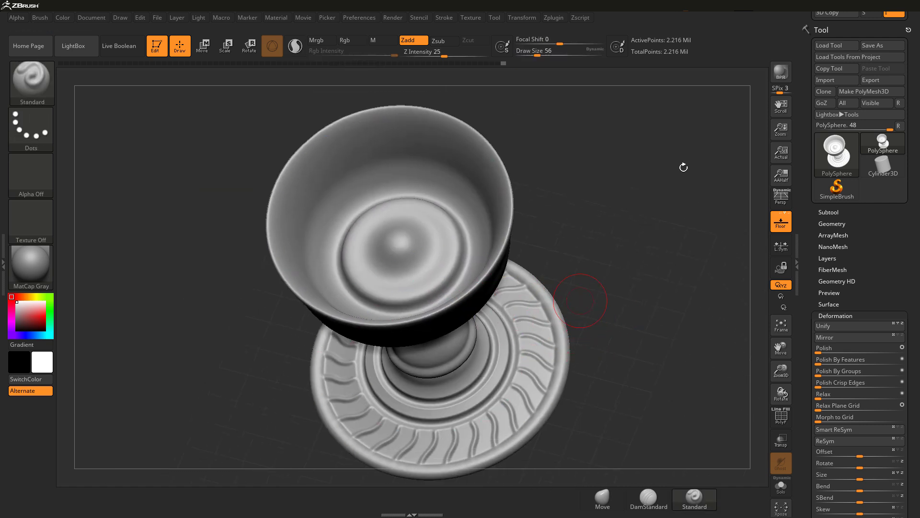
Step: Lower the DynaMesh resolution to 152 and remesh the goblet
left_click(836, 222)
left_click(824, 384)
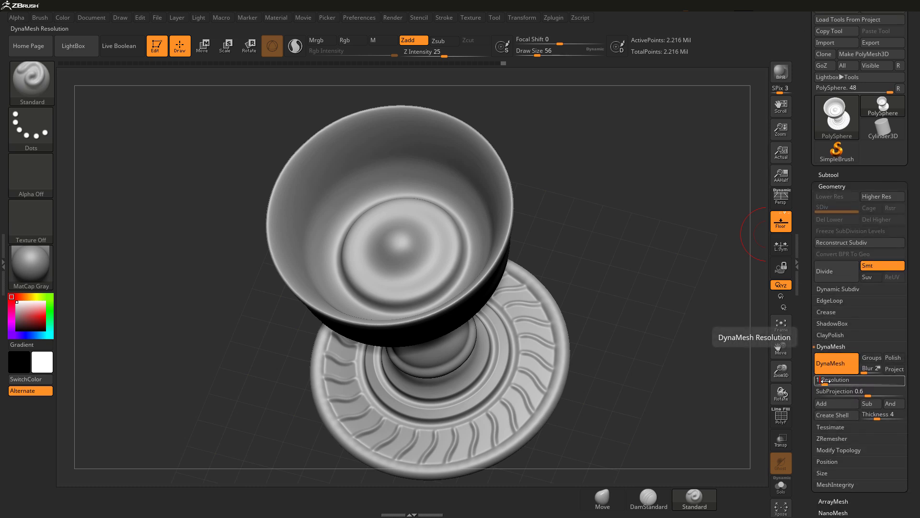
left_click_drag(637, 252, 670, 408, "ctrl")
mouse_move(609, 382)
right_mouse_down("alt")
mouse_move(629, 386)
mouse_move(569, 345)
mouse_move(527, 366)
mouse_move(537, 355)
mouse_move(522, 338)
right_mouse_up("alt")
right_click_drag(565, 382, 593, 404, "alt")
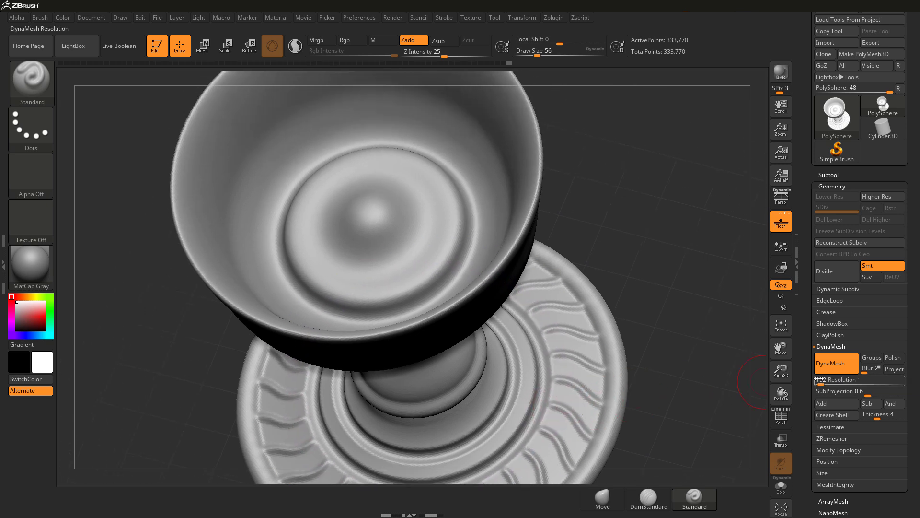
Step: Smooth the circular groove and raised center of the bowl's inner floor with the Smooth brush at draw sizes 87 and 154
right_click_drag(637, 139, 652, 182, "alt")
right_click_drag(652, 182, 609, 235, "ctrl")
left_click_drag(453, 318, 453, 324, "shift")
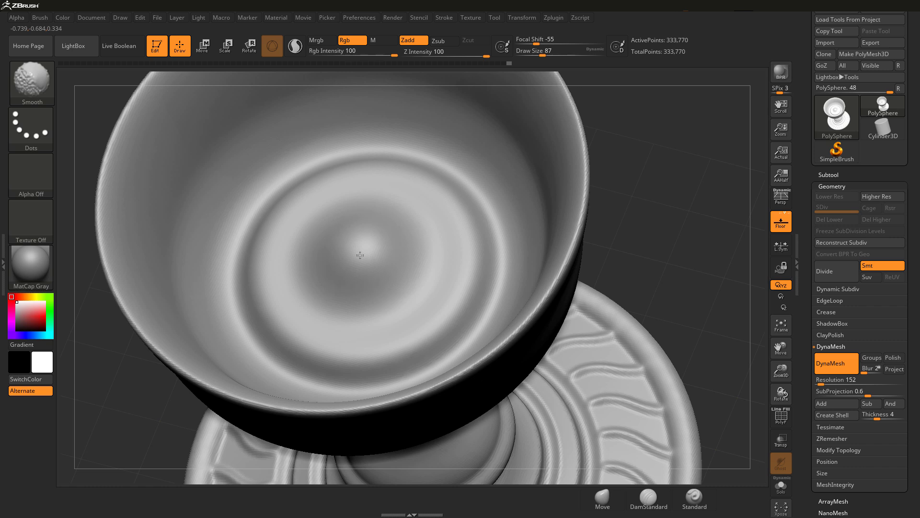
left_click_drag(475, 309, 444, 274, "shift")
right_click_drag(445, 291, 471, 316, "alt")
mouse_move(471, 316)
right_mouse_down("ctrl")
mouse_move(475, 304)
mouse_move(480, 317)
right_mouse_up("ctrl")
left_click_drag(481, 320, 483, 327, "shift")
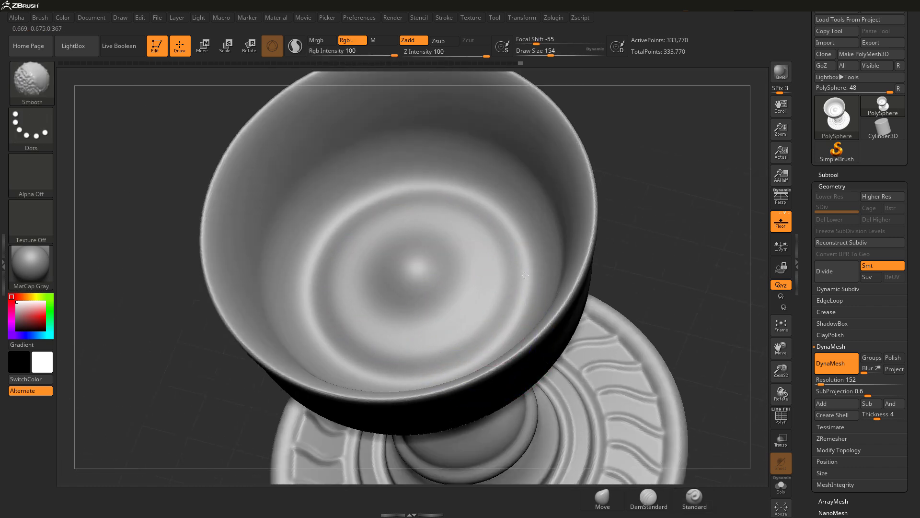
left_click_drag(498, 345, 503, 340, "shift")
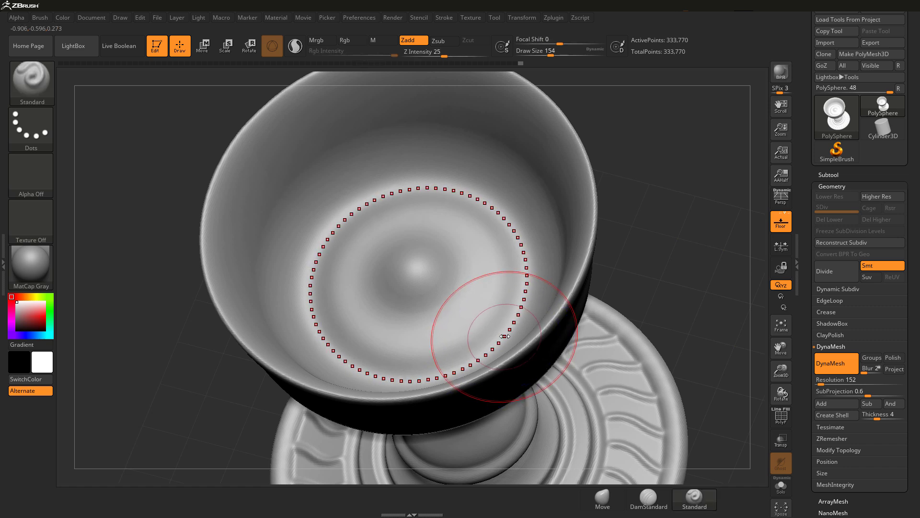
right_click_drag(502, 341, 658, 334)
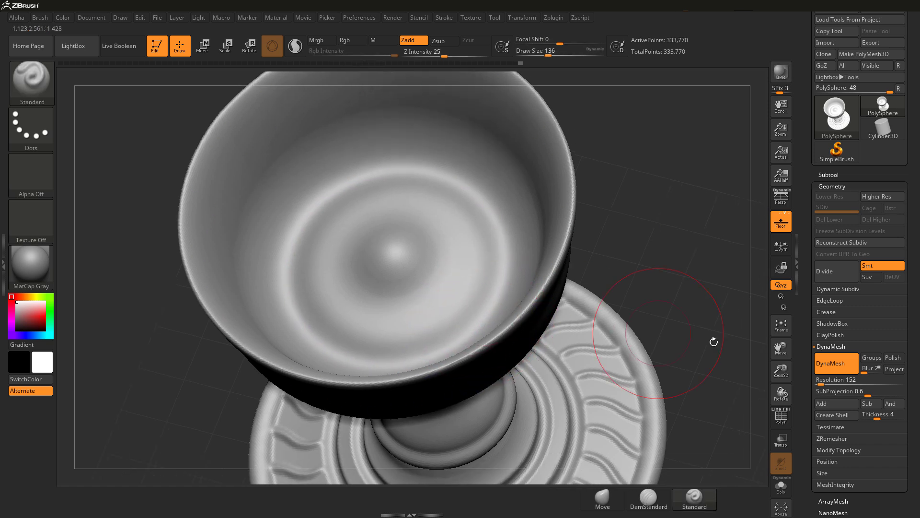
right_click_drag(563, 391, 532, 314, "alt")
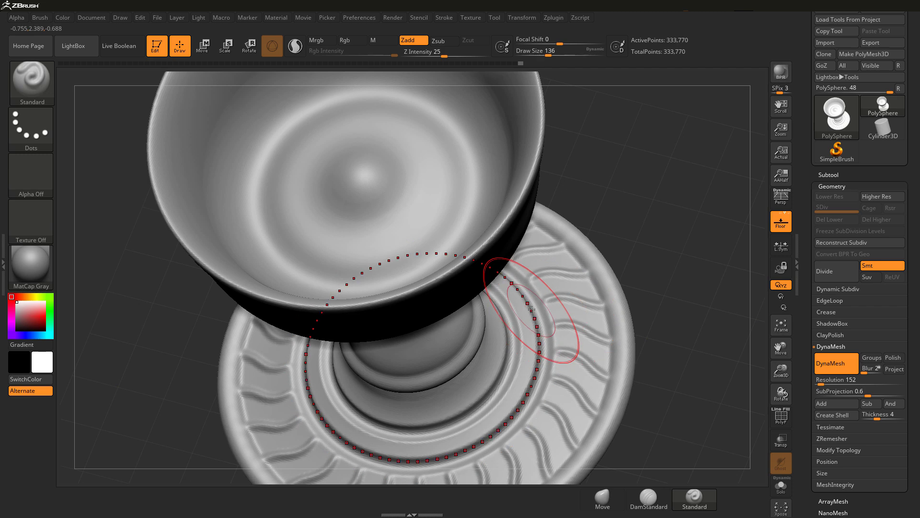
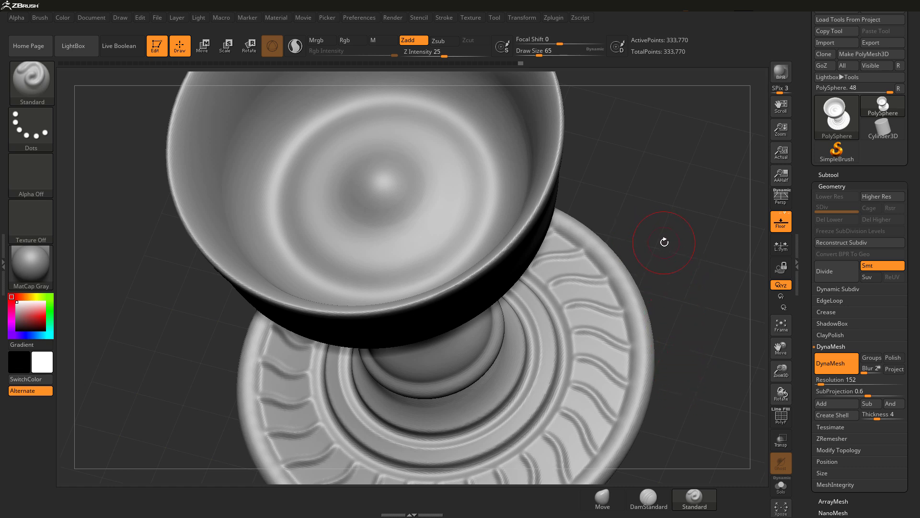
Step: Switch the smoothing brush to Smooth Stronger and flatten the bowl's inner floor, raising the draw size from 65 to 101
key("b")
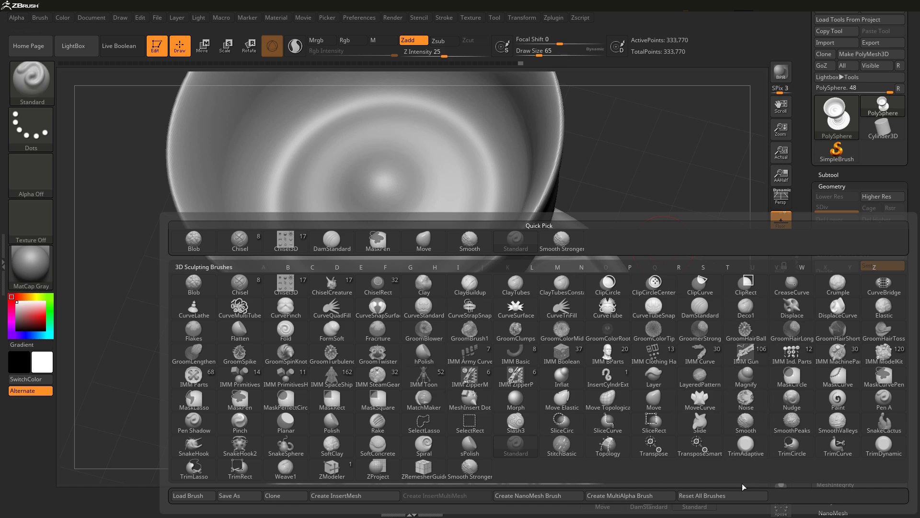
left_click(717, 497)
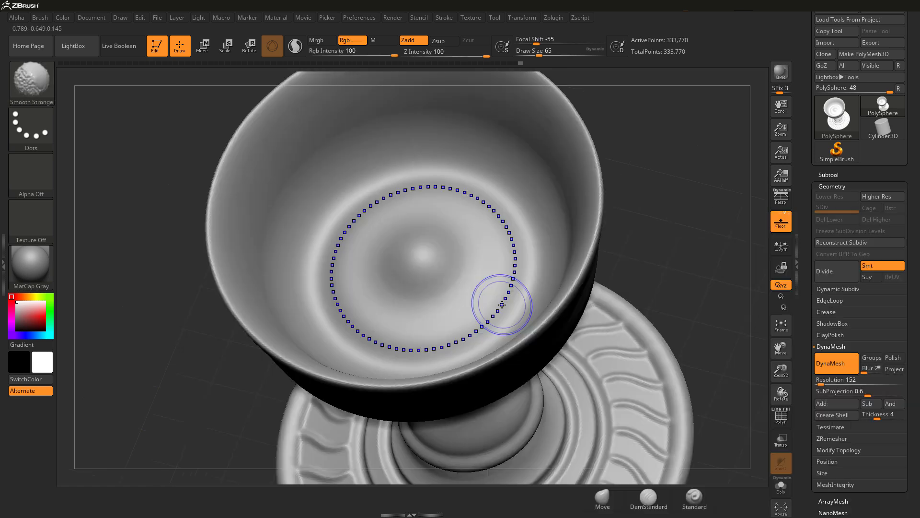
mouse_move(502, 303)
left_mouse_down("shift")
mouse_move(495, 292)
mouse_move(516, 283)
mouse_move(507, 302)
mouse_move(499, 298)
mouse_move(516, 296)
mouse_move(428, 268)
left_mouse_up("shift")
key("bracketright")
key("bracketright")
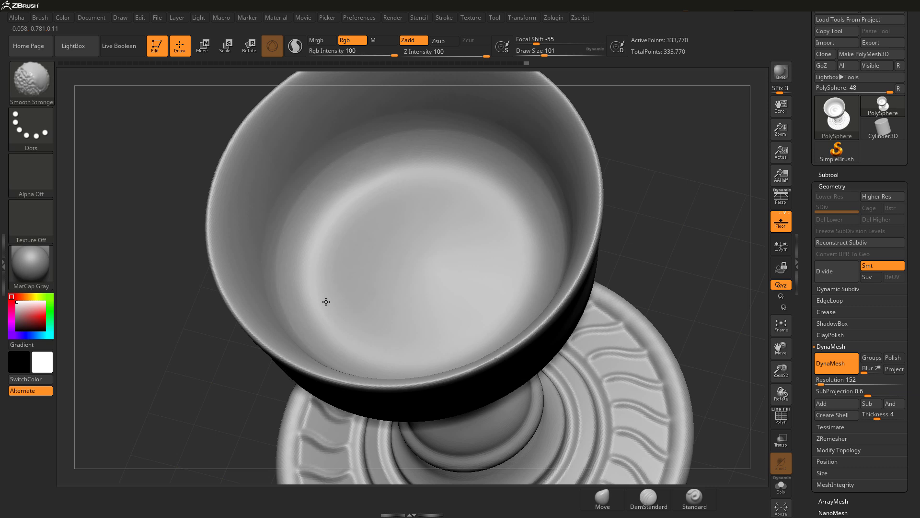
left_click_drag(432, 283, 422, 261, "shift")
right_click_drag(422, 260, 324, 156, "alt")
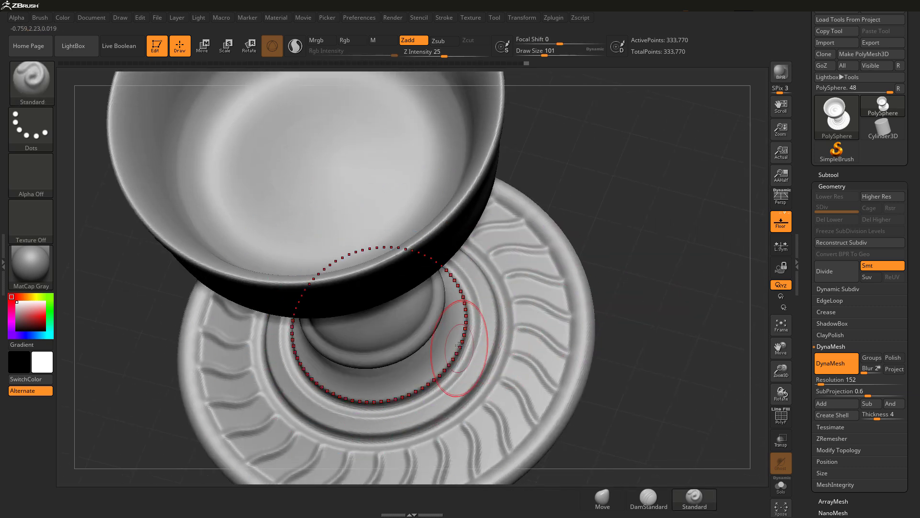
Step: Try Smooth Stronger at draw size 101 across the foot's rings and wavy ridges, and undo the strokes
mouse_move(461, 347)
left_mouse_down("shift")
mouse_move(542, 349)
mouse_move(514, 383)
left_mouse_up("shift")
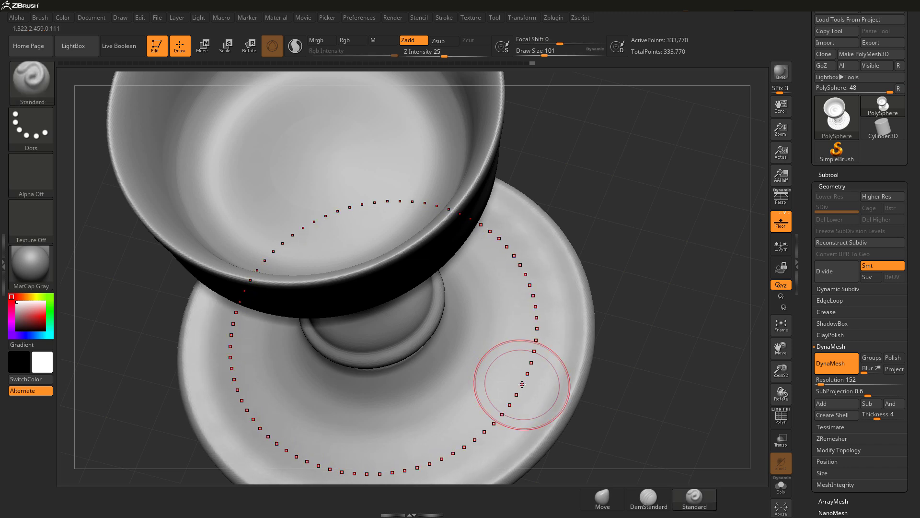
right_click_drag(522, 384, 508, 301)
mouse_move(467, 327)
left_mouse_down("shift")
mouse_move(435, 335)
mouse_move(500, 367)
mouse_move(542, 346)
mouse_move(455, 410)
left_mouse_up("shift")
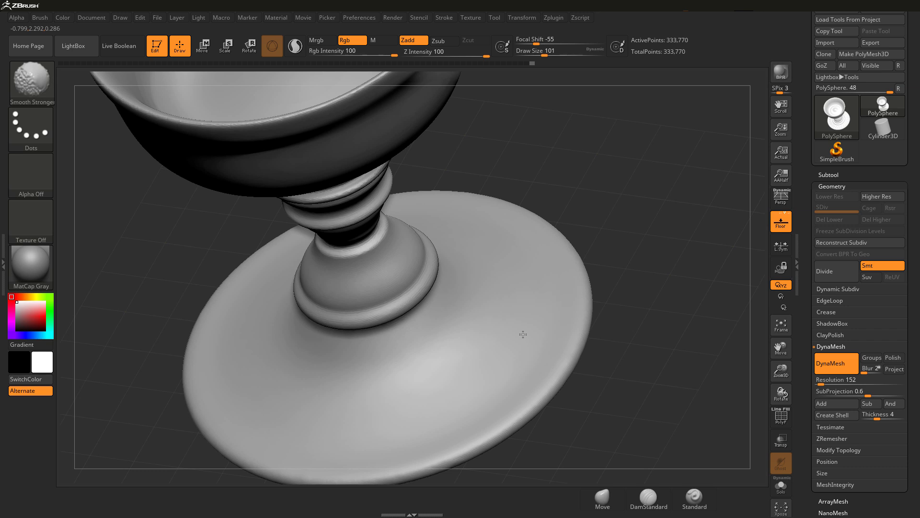
left_click_drag(523, 334, 522, 355, "shift")
right_click_drag(523, 338, 549, 367)
key("ctrl+z")
key("ctrl+z")
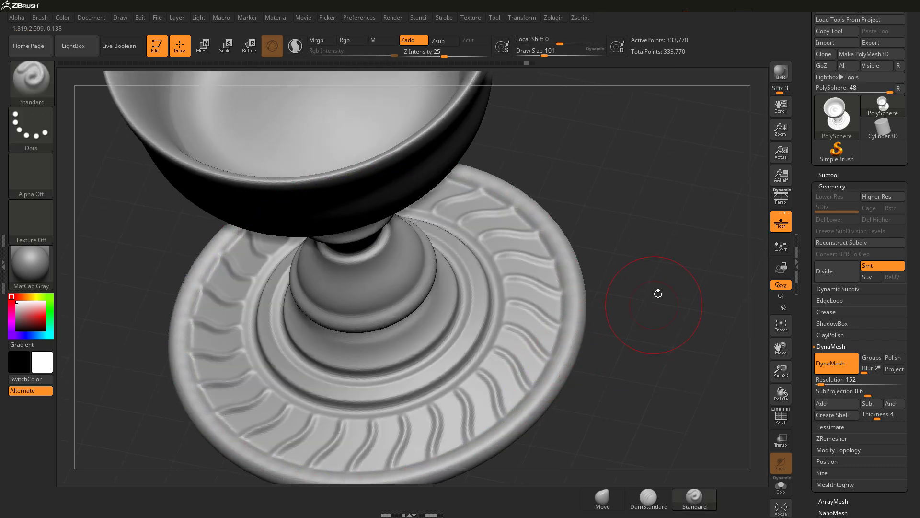
Step: Switch the smoothing brush back to regular Smooth, try it across the foot's ornament and undo the stroke
key("b")
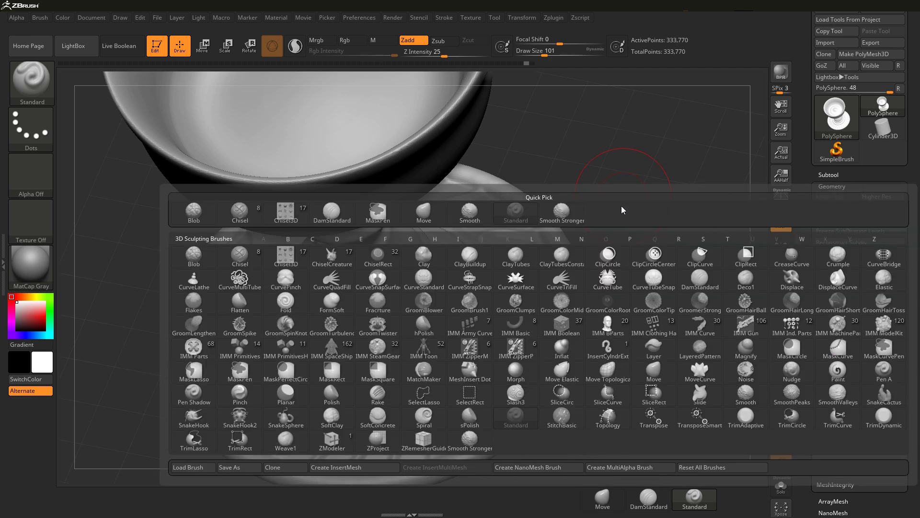
key("Escape")
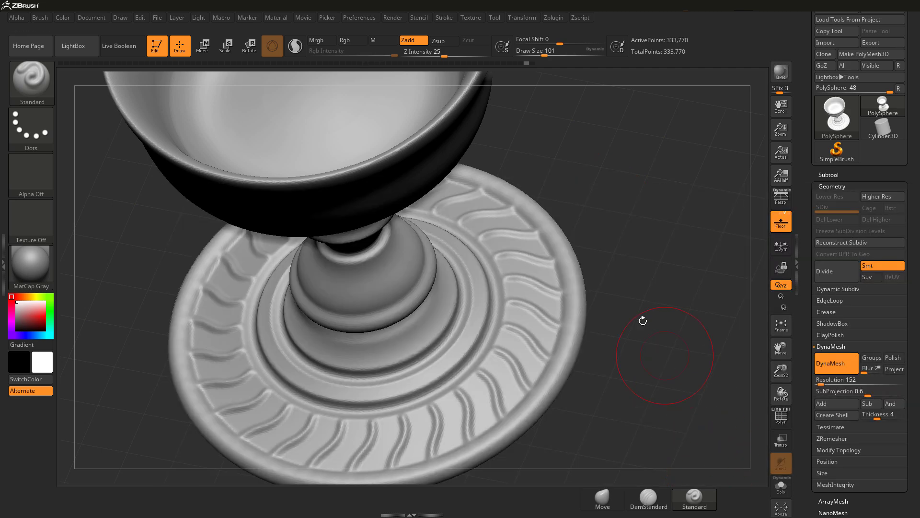
key("shift")
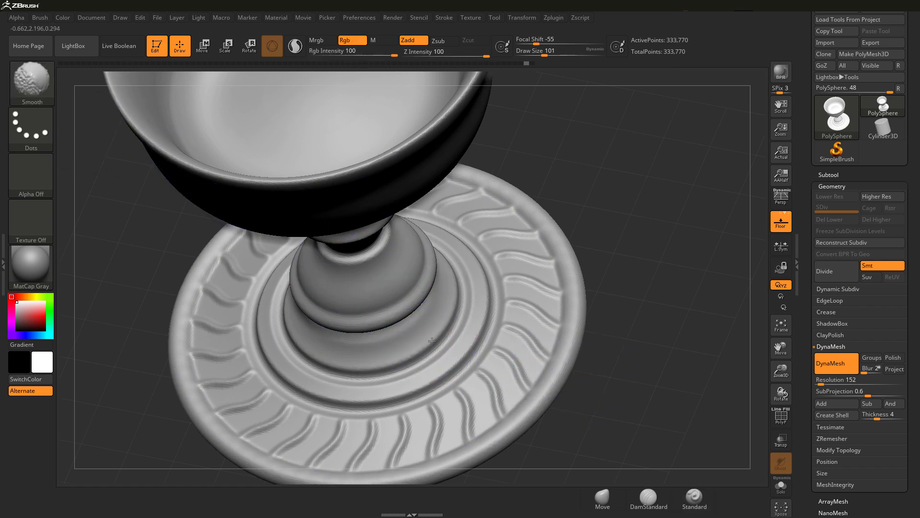
left_click_drag(432, 341, 526, 366, "shift")
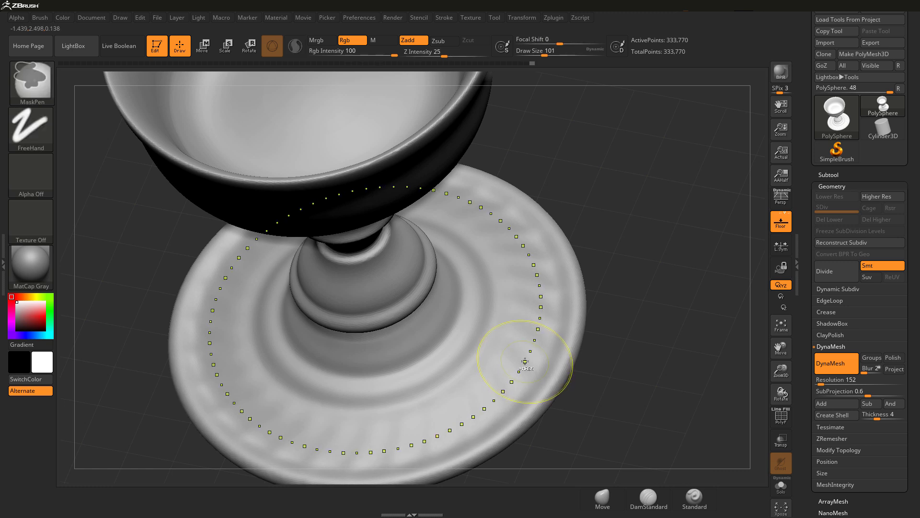
key("ctrl+z")
Step: Set the radial symmetry count to 42 and reduce the Standard brush's draw size to 27 for work on the bowl's outer wall
key("s")
left_click_drag(481, 370, 476, 371)
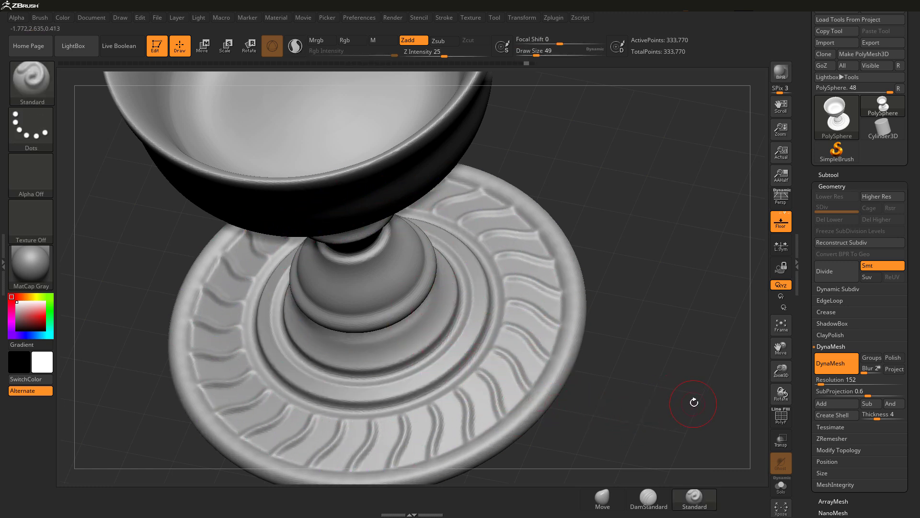
left_click_drag(707, 403, 627, 357)
right_click_drag(627, 357, 627, 360, "ctrl")
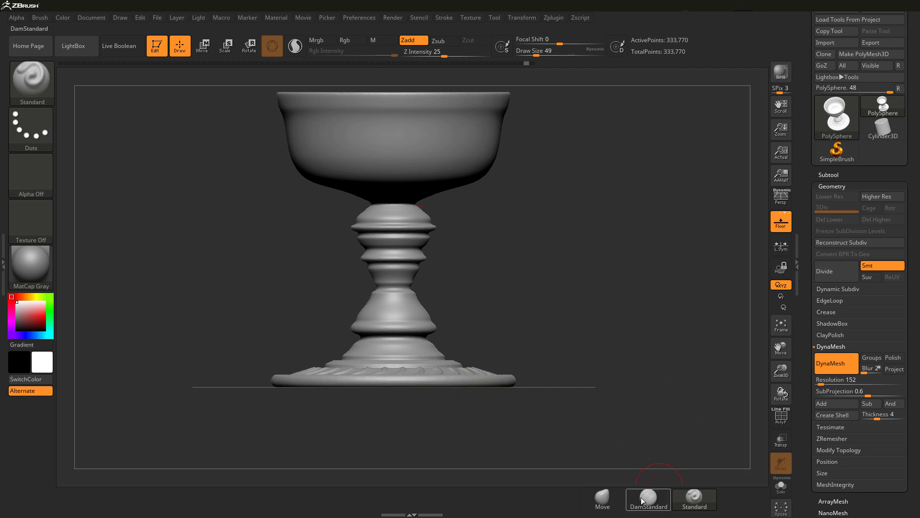
right_click_drag(541, 315, 572, 439, "alt")
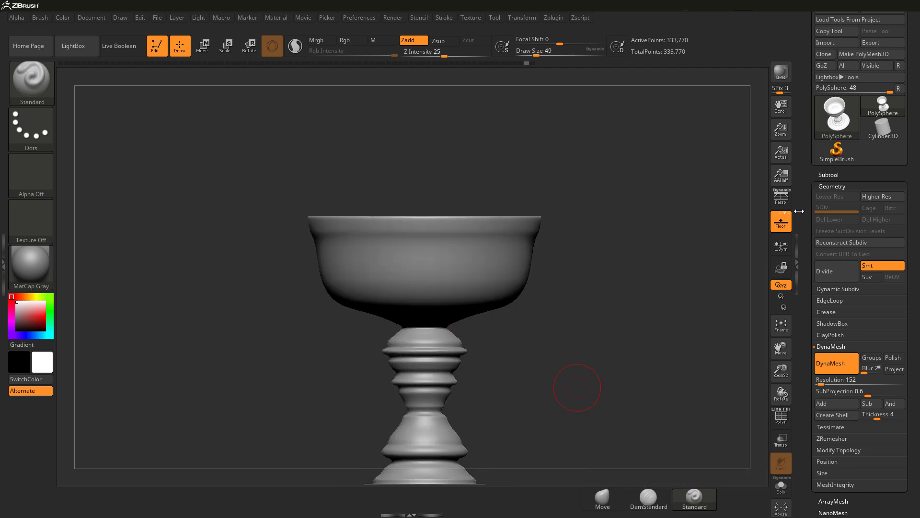
left_click_drag(806, 109, 792, 313)
left_click_drag(851, 140, 852, 299)
left_click_drag(882, 272, 862, 273)
right_click_drag(473, 294, 461, 316, "ctrl")
key("s")
left_click_drag(457, 315, 455, 315)
right_click_drag(454, 314, 454, 292)
right_click_drag(454, 292, 482, 317, "alt")
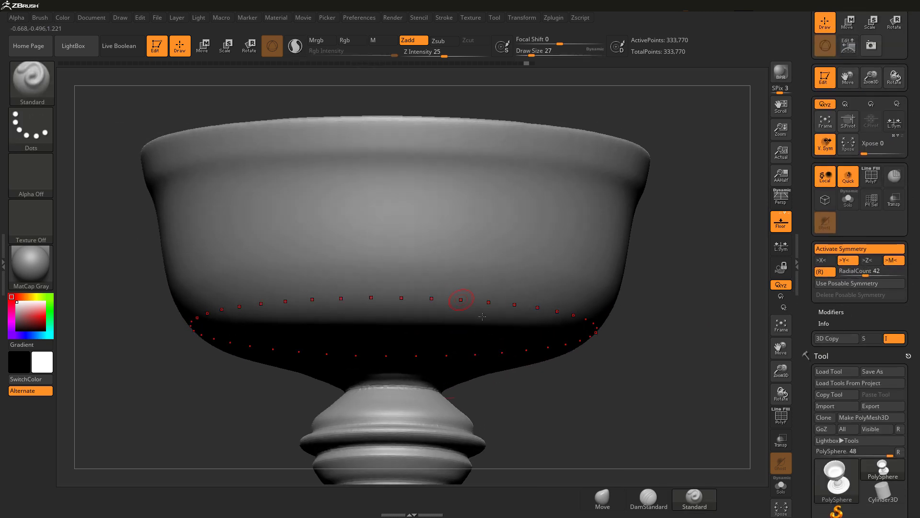
Step: Sculpt curved vertical ridges around the bowl's outer wall with the Standard brush at draw size 31
key("s")
mouse_move(436, 338)
left_mouse_down()
mouse_move(440, 222)
mouse_move(456, 184)
left_mouse_up()
right_click_drag(455, 185, 475, 156)
mouse_move(475, 155)
right_mouse_down("ctrl")
mouse_move(482, 257)
mouse_move(444, 214)
right_mouse_up("ctrl")
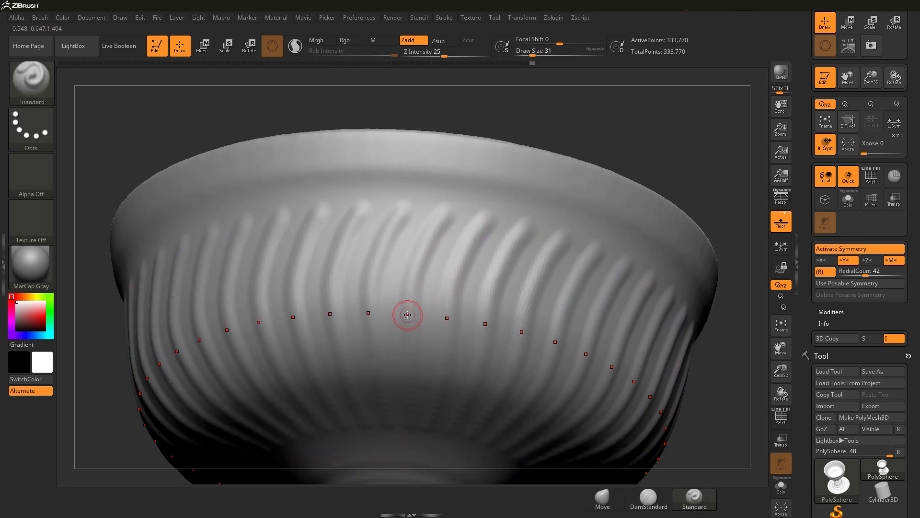
Step: Carve grooves between the bowl's ridges with DamStandard, try a longer stroke at draw size 41 and undo that last stroke
left_click(650, 497)
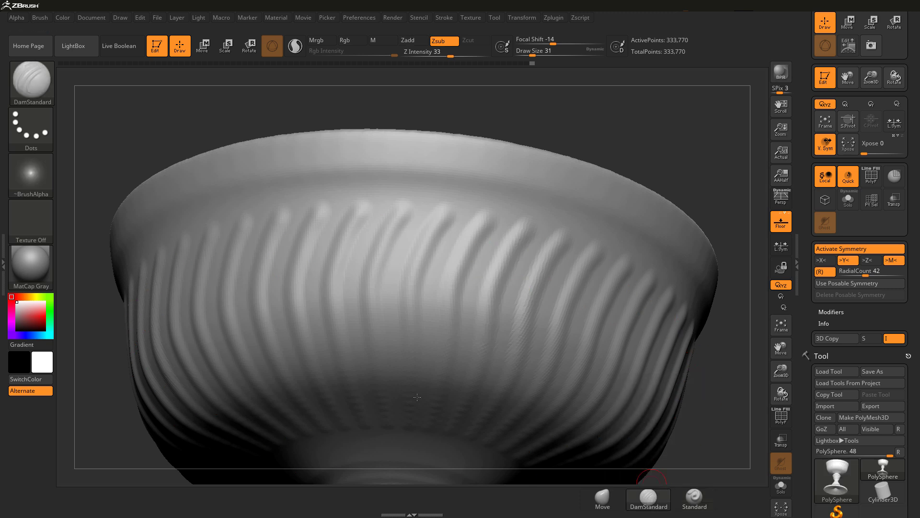
mouse_move(423, 391)
left_mouse_down()
mouse_move(440, 257)
mouse_move(459, 224)
left_mouse_up()
right_click_drag(498, 287, 493, 323, "alt")
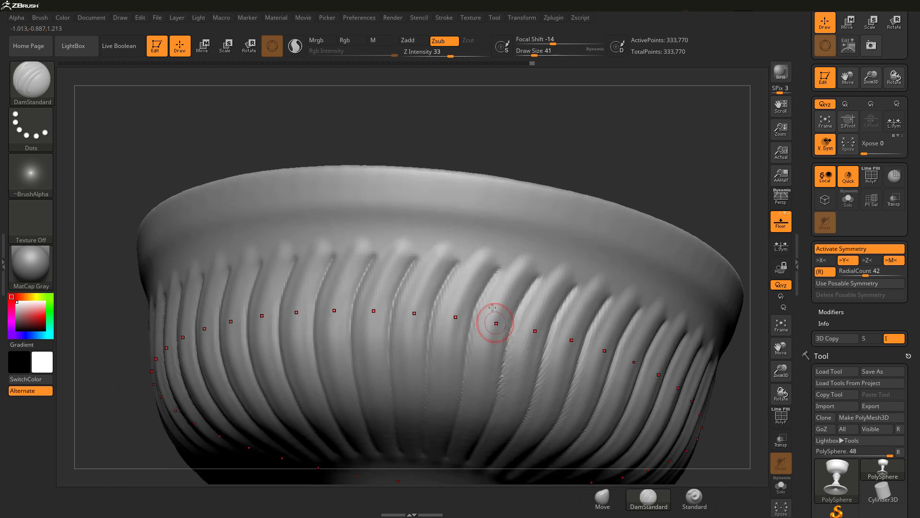
left_click_drag(514, 224, 473, 314)
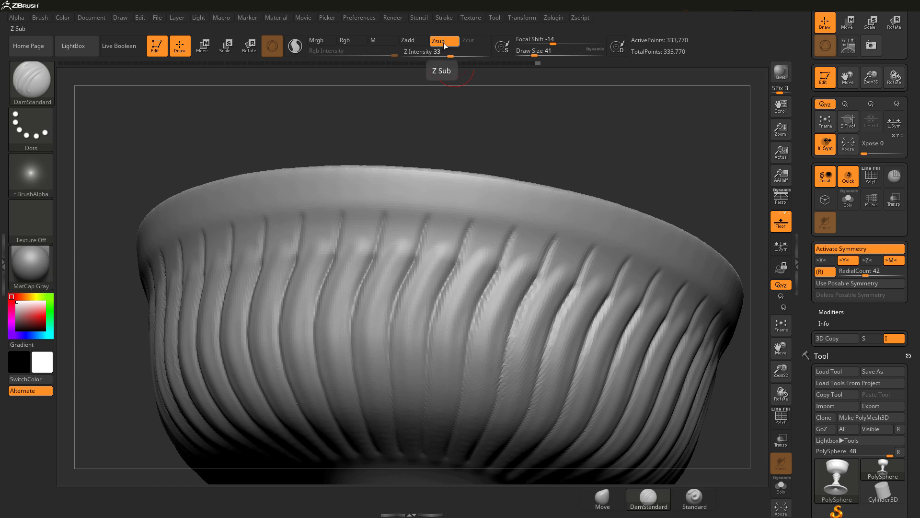
key("ctrl+z")
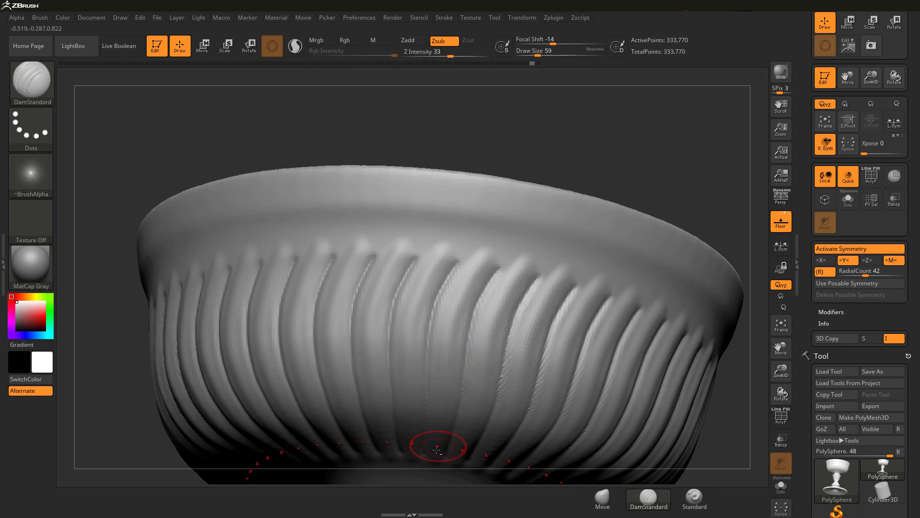
Step: Carve wider, deeper curved grooves around the bowl's outer wall with DamStandard at draw size 59
mouse_move(437, 448)
left_mouse_down()
mouse_move(473, 275)
mouse_move(494, 238)
left_mouse_up()
mouse_move(566, 244)
right_mouse_down()
mouse_move(512, 238)
mouse_move(479, 278)
mouse_move(486, 314)
mouse_move(542, 288)
mouse_move(508, 240)
mouse_move(489, 253)
mouse_move(494, 219)
mouse_move(475, 238)
mouse_move(464, 232)
mouse_move(467, 179)
right_mouse_up()
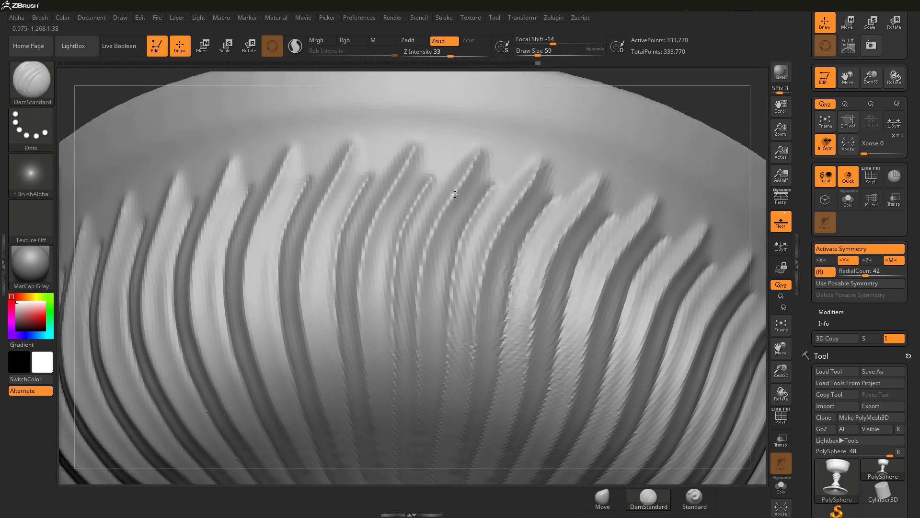
mouse_move(471, 168)
left_mouse_down()
mouse_move(428, 259)
mouse_move(418, 341)
left_mouse_up()
right_click_drag(451, 326, 526, 265, "ctrl")
mouse_move(538, 321)
right_mouse_down()
mouse_move(480, 369)
mouse_move(483, 314)
right_mouse_up()
right_click_drag(483, 314, 450, 268, "ctrl")
right_click_drag(485, 422, 465, 363, "alt")
mouse_move(465, 362)
right_mouse_down("ctrl")
mouse_move(513, 380)
mouse_move(493, 370)
right_mouse_up("ctrl")
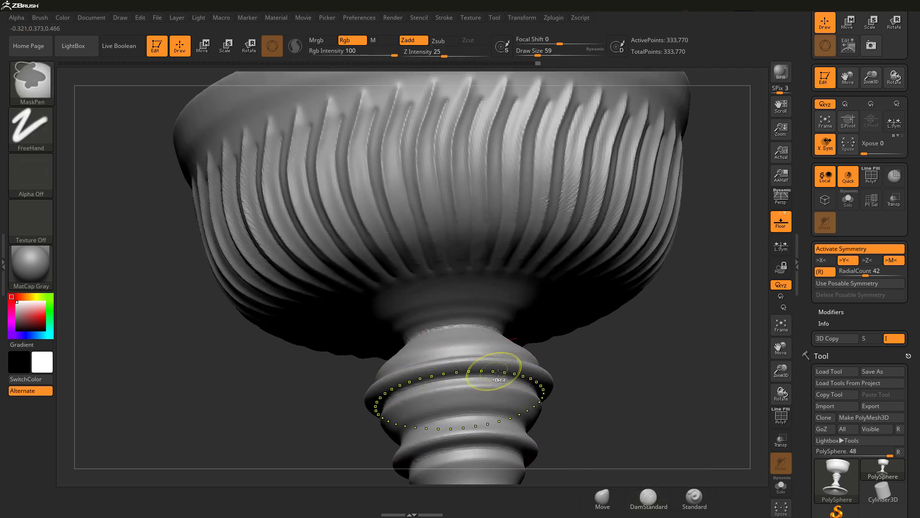
right_click_drag(461, 333, 631, 365)
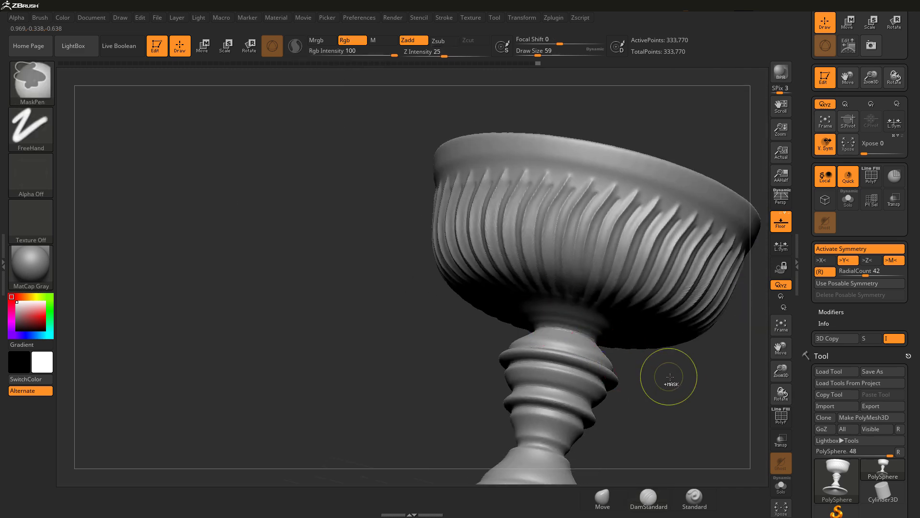
Step: Undo the ridge and groove strokes on the bowl's outer wall
key("ctrl+z")
key("ctrl+z")
key("ctrl+z")
Step: Raise the DynaMesh resolution to 400 and remesh the goblet
right_click_drag(707, 411, 526, 296, "alt")
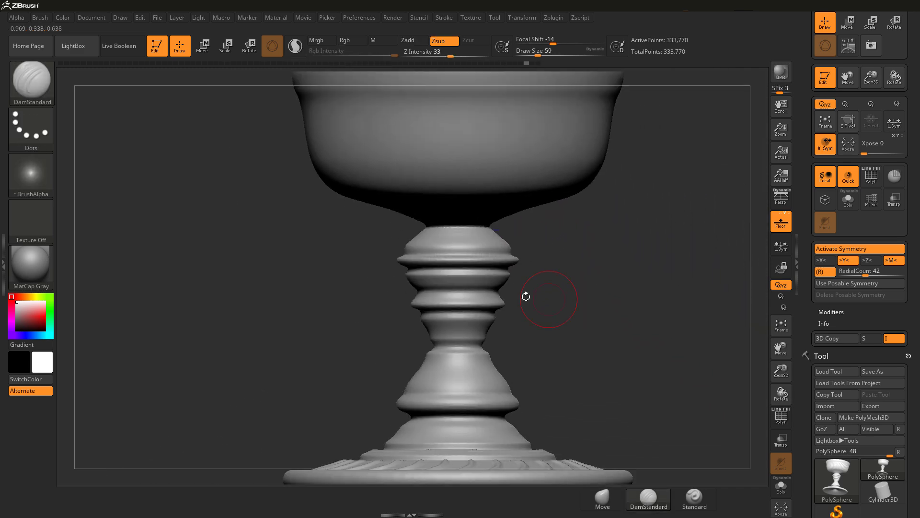
left_click_drag(808, 345, 804, 187)
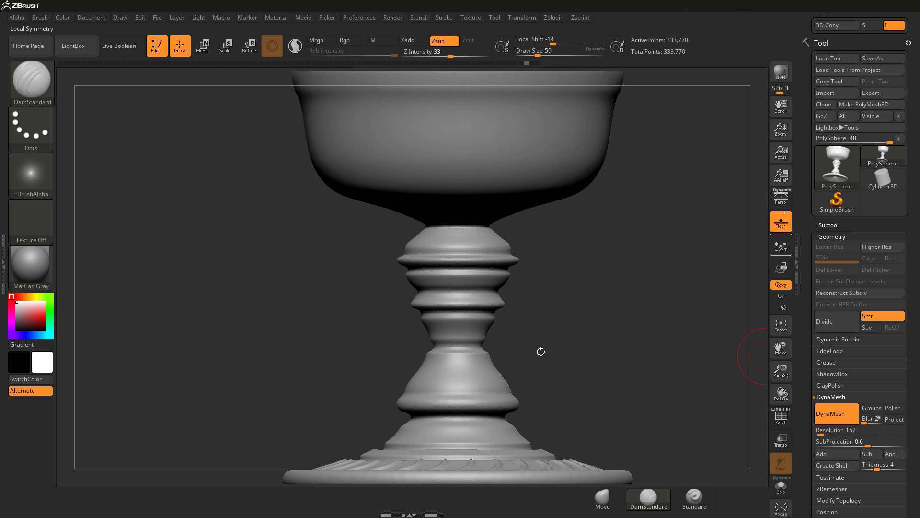
right_click_drag(512, 344, 473, 315, "alt")
left_click_drag(820, 434, 831, 430)
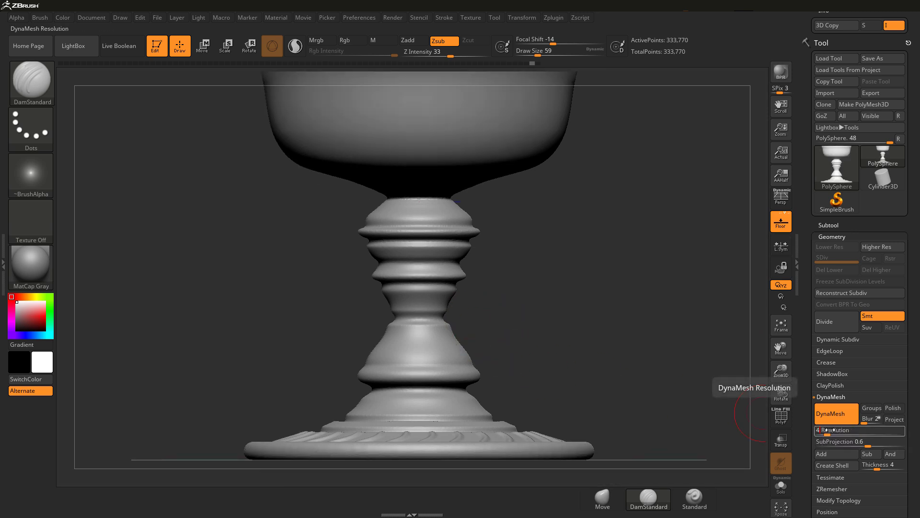
left_click_drag(558, 237, 613, 343, "ctrl")
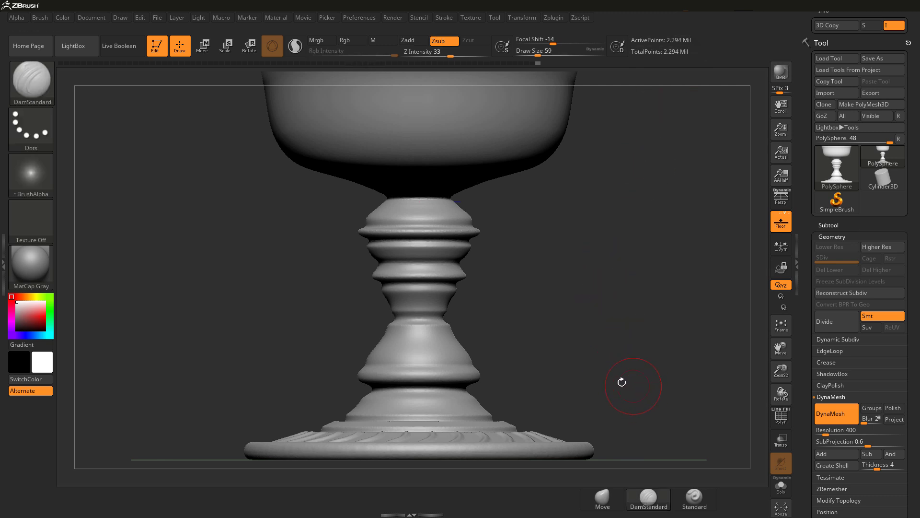
Step: Smooth the stem's rings and the lower bell of the goblet, using a draw size of 97
right_click_drag(437, 272, 509, 292, "ctrl")
mouse_move(434, 253)
left_mouse_down("shift")
mouse_move(352, 255)
mouse_move(440, 254)
left_mouse_up("shift")
mouse_move(484, 208)
left_mouse_down("shift")
mouse_move(412, 194)
mouse_move(516, 116)
left_mouse_up("shift")
mouse_move(490, 286)
left_mouse_down("shift")
mouse_move(413, 322)
mouse_move(453, 366)
left_mouse_up("shift")
right_click_drag(509, 347, 501, 333, "ctrl")
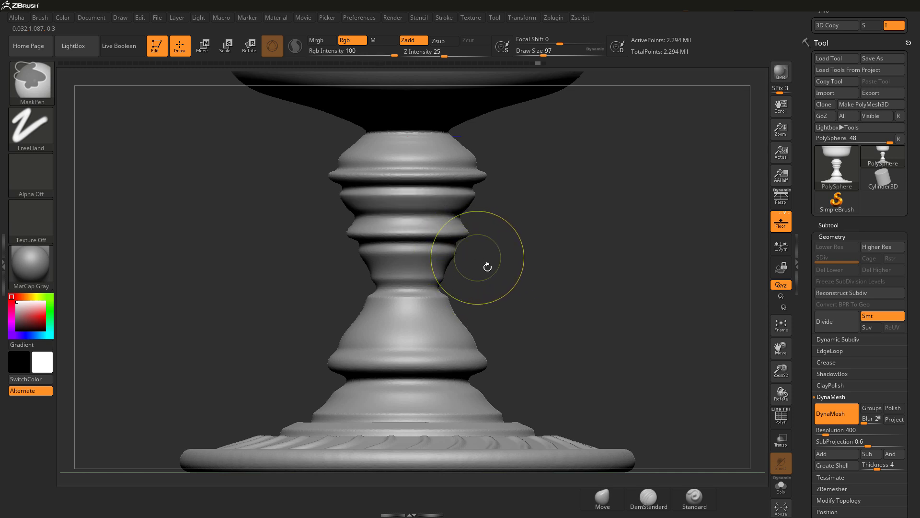
right_click_drag(525, 281, 552, 327, "alt")
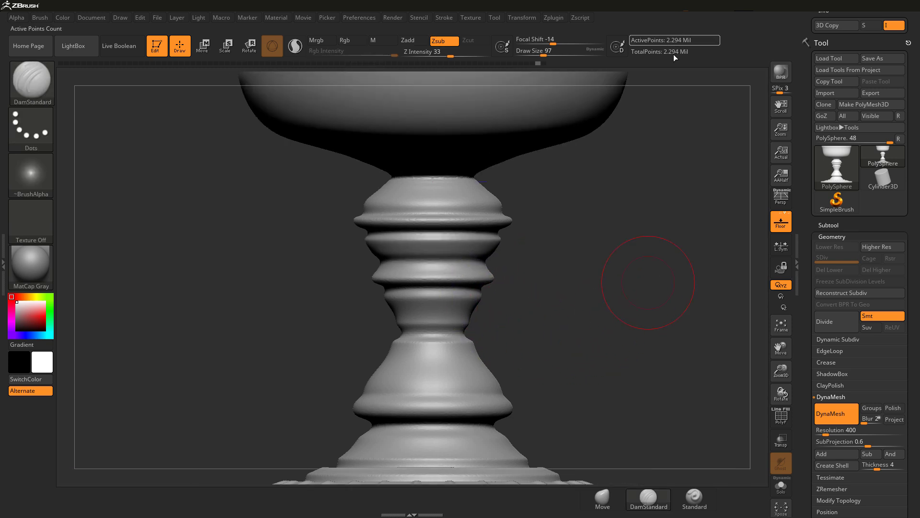
Step: Apply a Polish deformation of 14 to the whole goblet
left_click(867, 236)
left_click(844, 329)
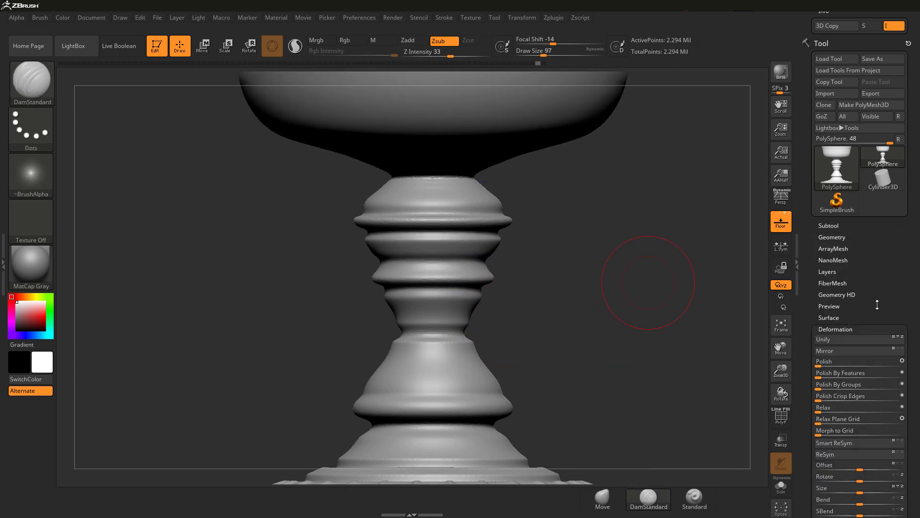
left_click_drag(844, 329, 853, 252)
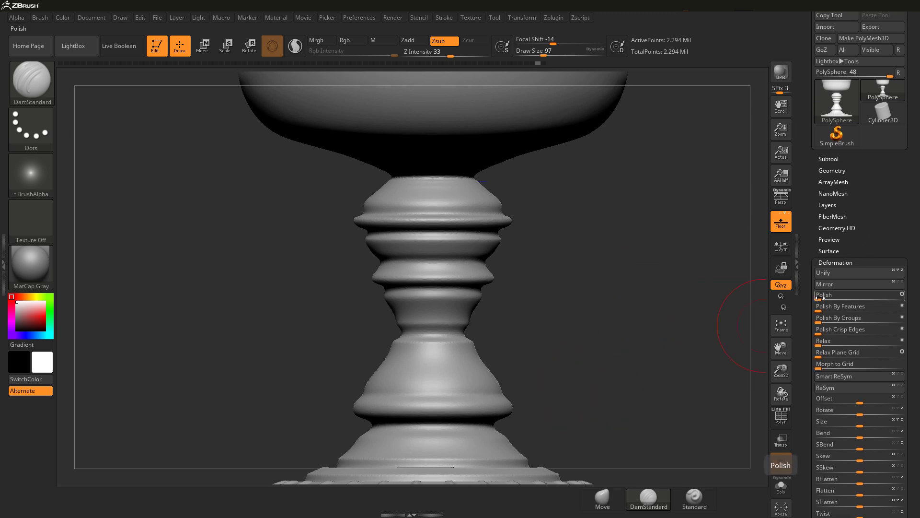
left_click_drag(820, 298, 827, 299)
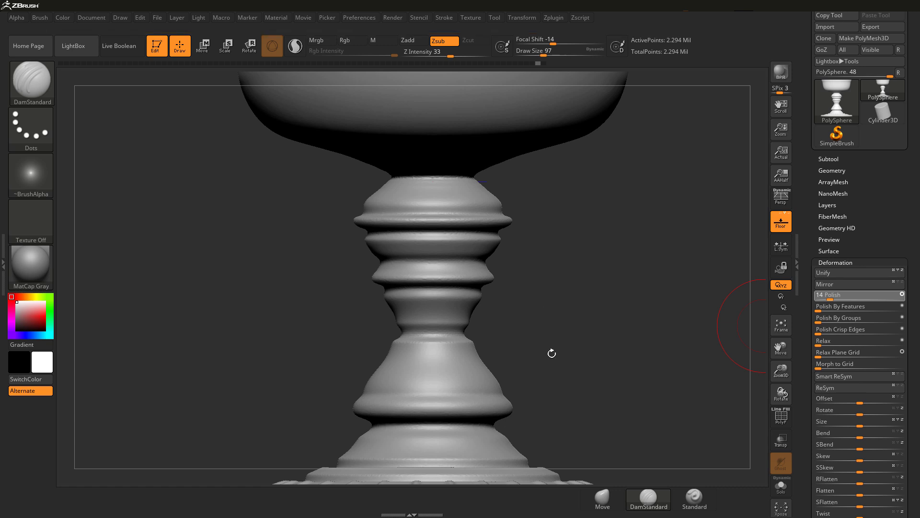
Step: Set the draw size to 71 and smooth the tiered base just below the stem's lower bell
left_click_drag(569, 352, 556, 346)
right_click_drag(556, 346, 484, 332)
key("s")
left_click_drag(484, 332, 479, 331)
right_click_drag(468, 323, 459, 315)
key("s")
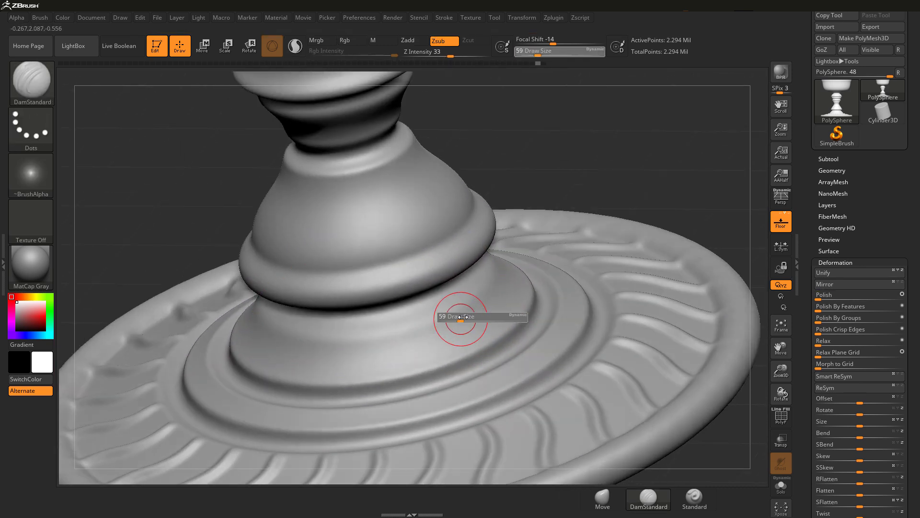
left_click_drag(459, 316, 462, 316)
left_click_drag(454, 318, 435, 319, "shift")
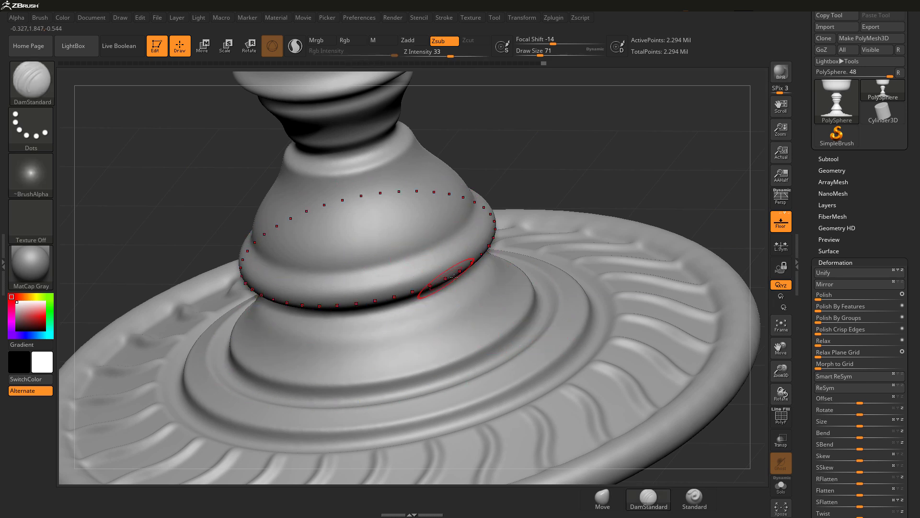
Step: Set the draw size to 83 and RadialCount to 79, and carve a groove around the lower bell's outer ring with DamStandard
right_click_drag(513, 328, 545, 364, "alt")
mouse_move(489, 337)
right_mouse_down()
mouse_move(489, 290)
mouse_move(475, 263)
right_mouse_up()
right_click_drag(473, 302, 489, 336, "alt")
left_click_drag(489, 336, 445, 325)
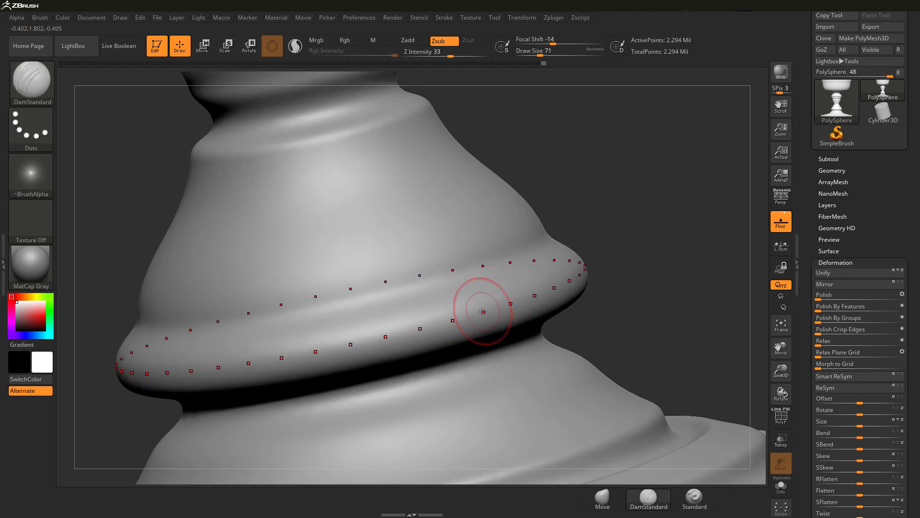
key("bracketright")
left_click_drag(883, 226, 877, 320)
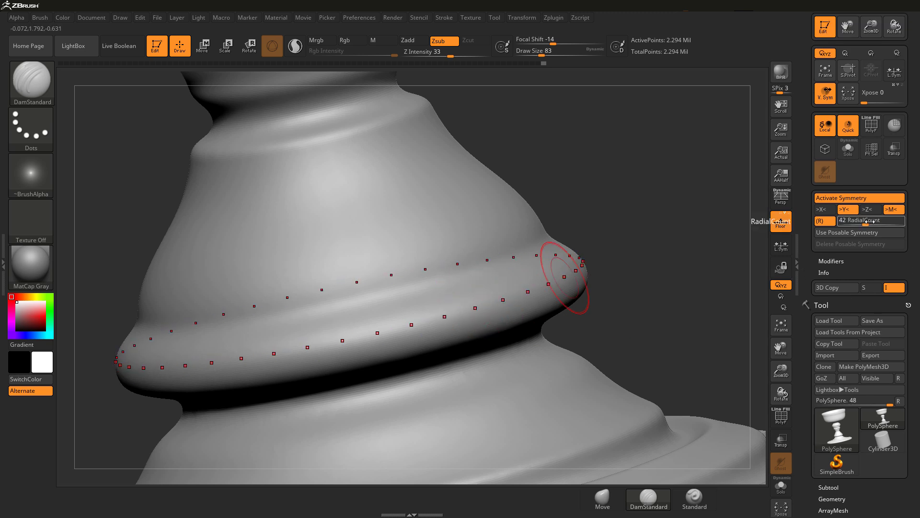
left_click_drag(869, 221, 863, 220)
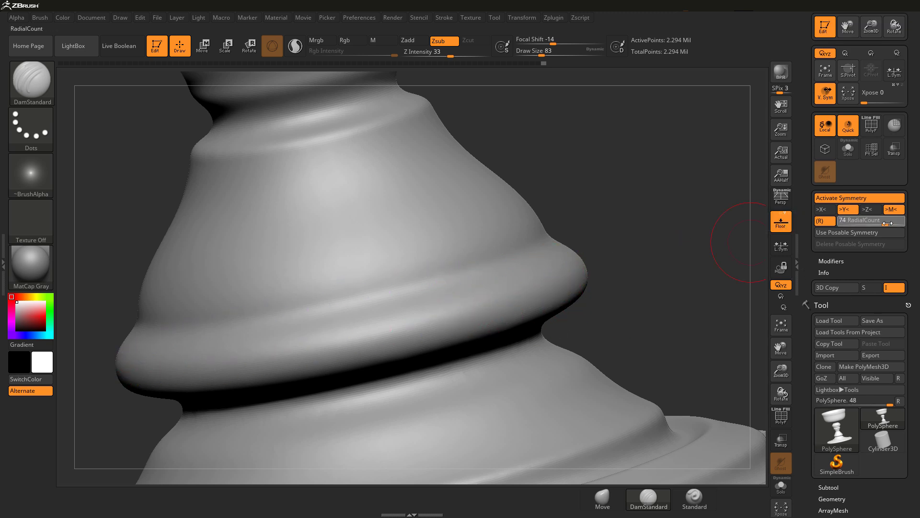
left_click_drag(435, 320, 453, 314)
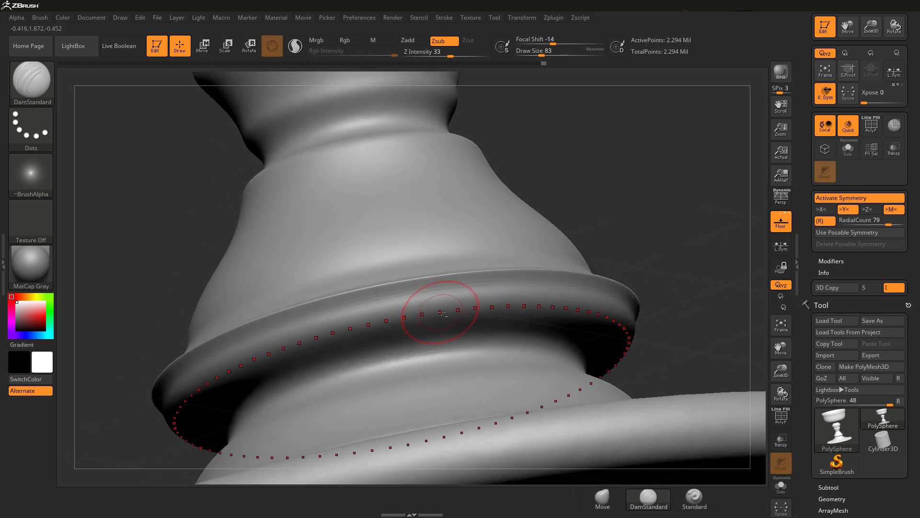
left_click_drag(437, 307, 518, 300)
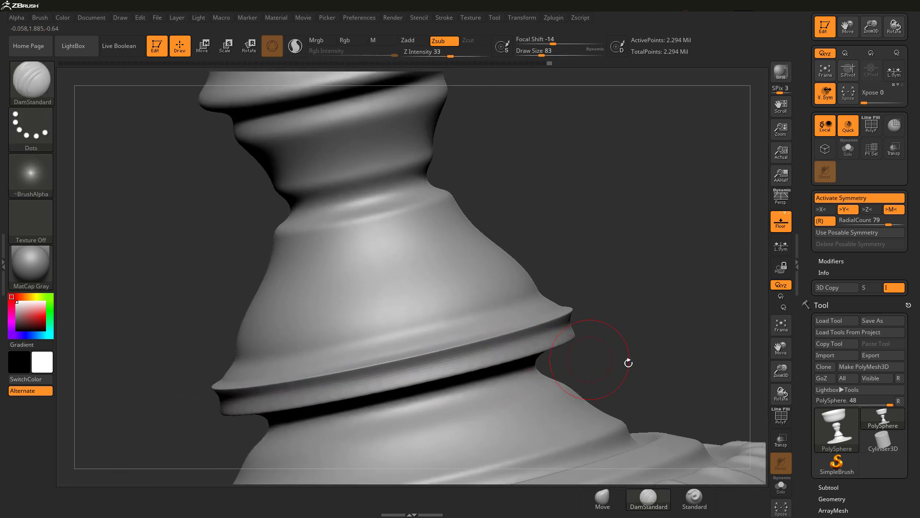
Step: Try remeshing the goblet with DynaMesh at resolution 400 with the Polish option off
key("ctrl")
left_click_drag(665, 212, 698, 338, "ctrl")
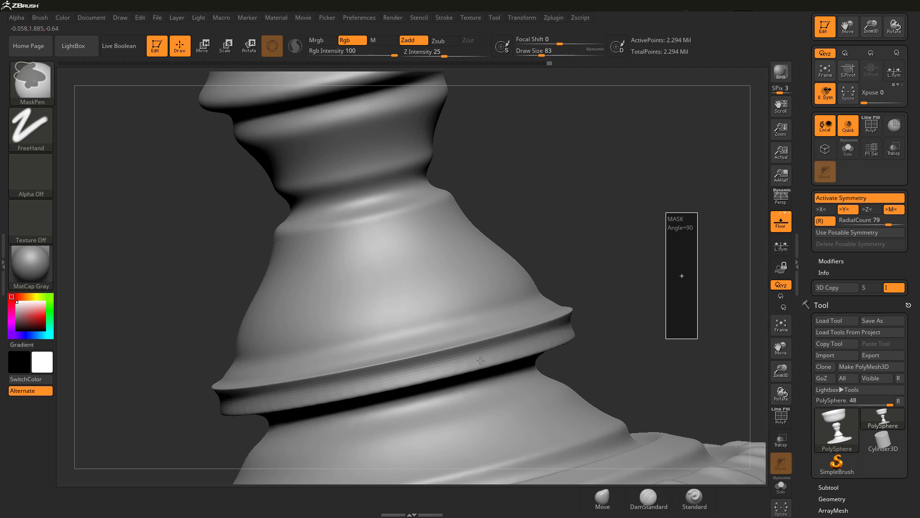
left_click_drag(480, 360, 474, 390, "ctrl")
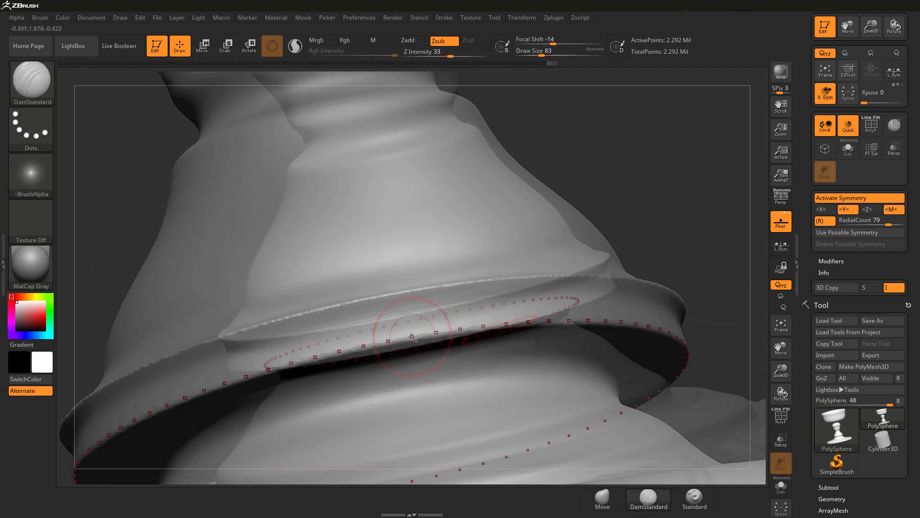
right_click_drag(538, 339, 584, 318, "ctrl")
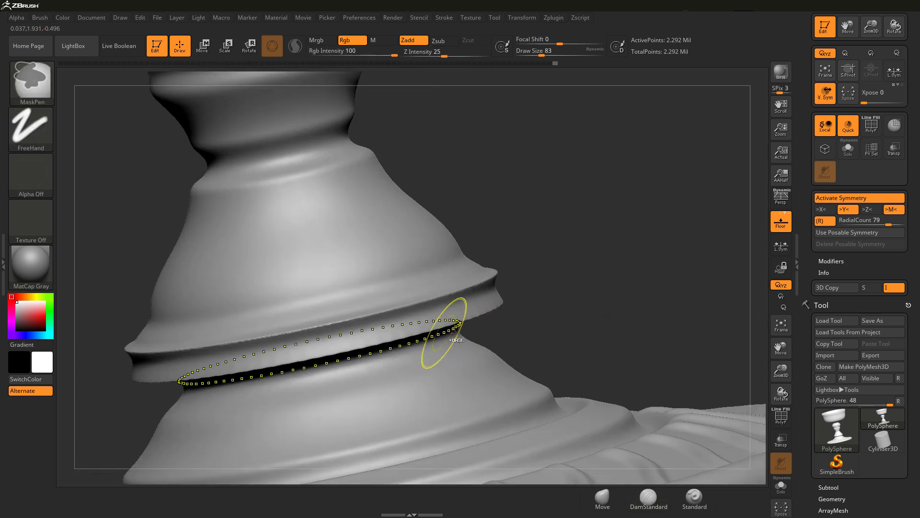
left_click_drag(441, 339, 514, 329, "ctrl")
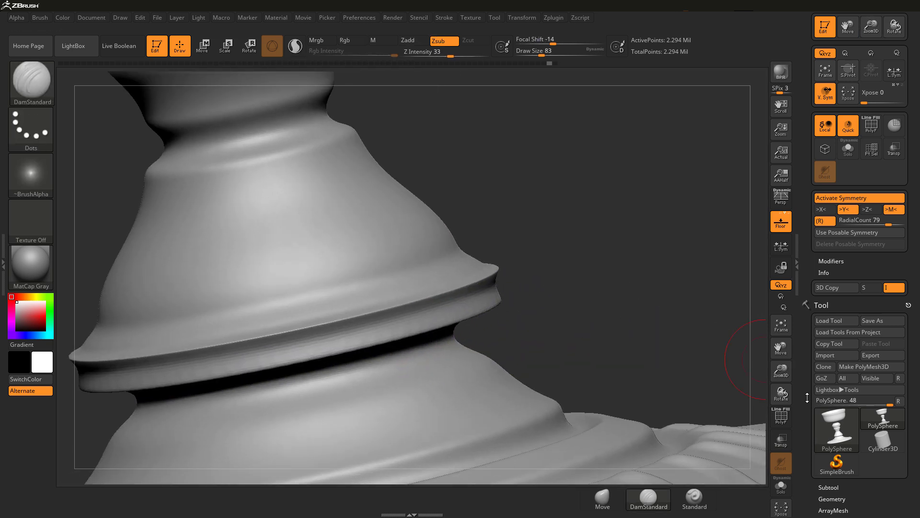
Step: Bring up the DynaMesh settings and display the wireframe to examine the topology along the grooved ring's edge
scroll(813, 294, "down", 5)
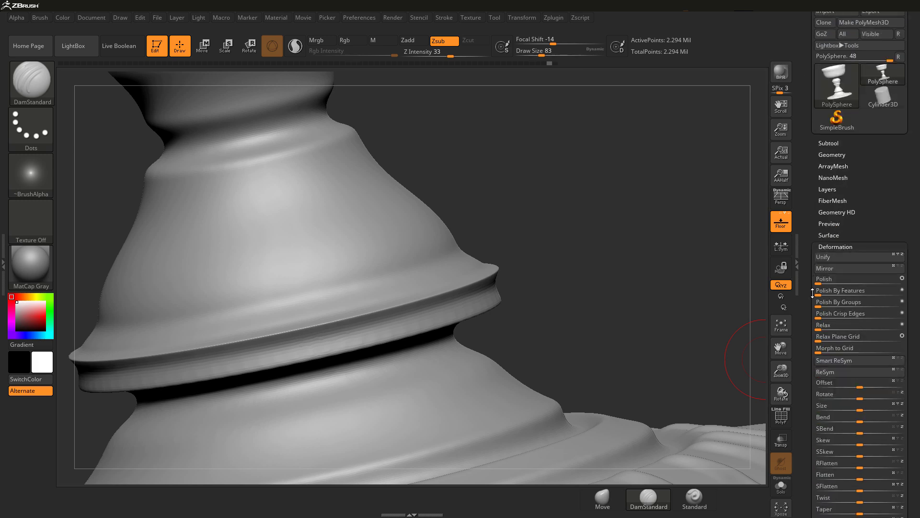
left_click_drag(812, 294, 813, 292)
left_click(846, 155)
right_click_drag(636, 348, 672, 373, "alt")
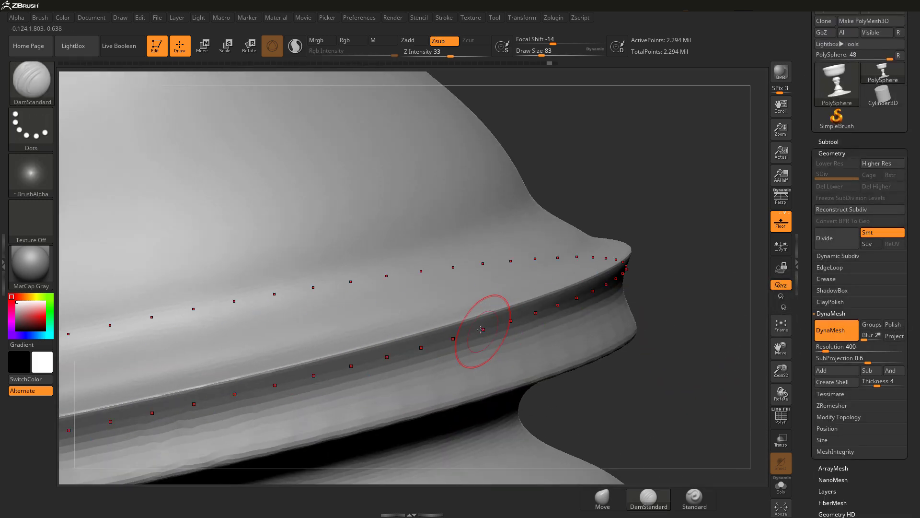
key("shift+f")
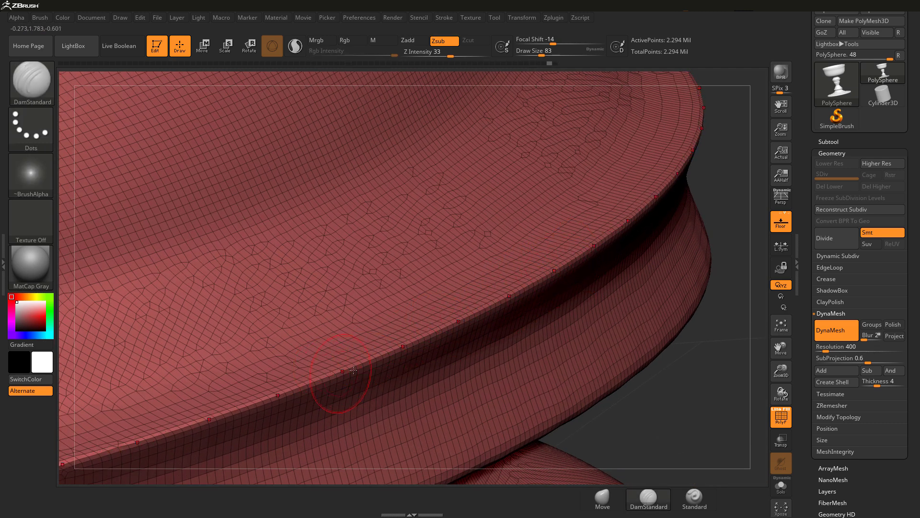
Step: Enable the DynaMesh Polish option and remesh the goblet at resolution 400
left_click(894, 325)
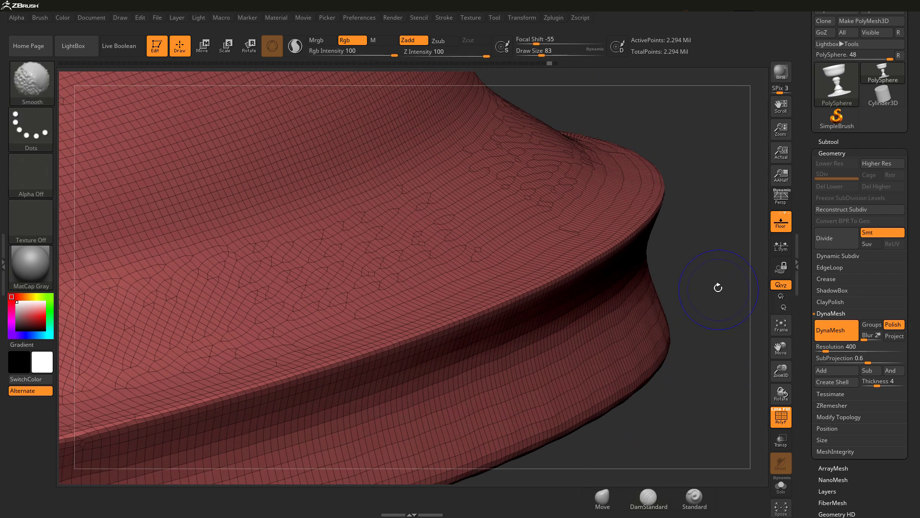
key("shift+f")
left_click_drag(716, 228, 722, 354, "ctrl")
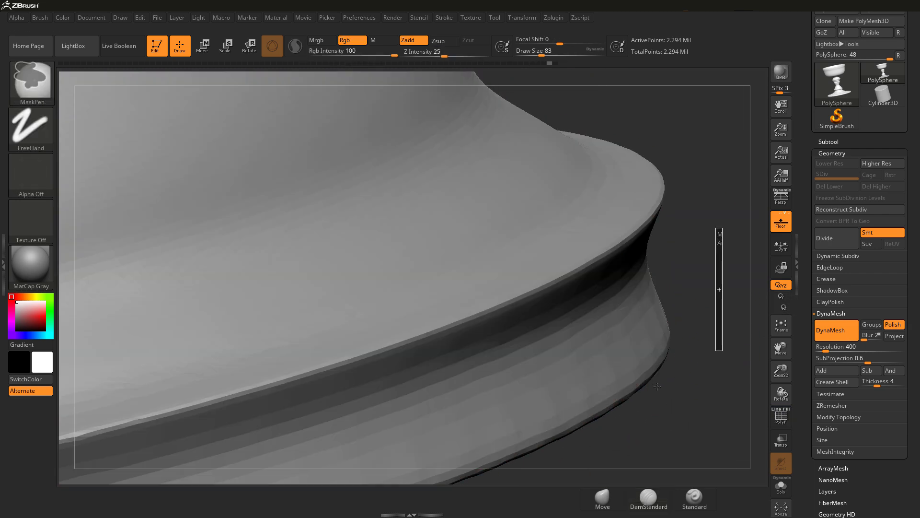
left_click_drag(655, 392, 654, 391, "ctrl")
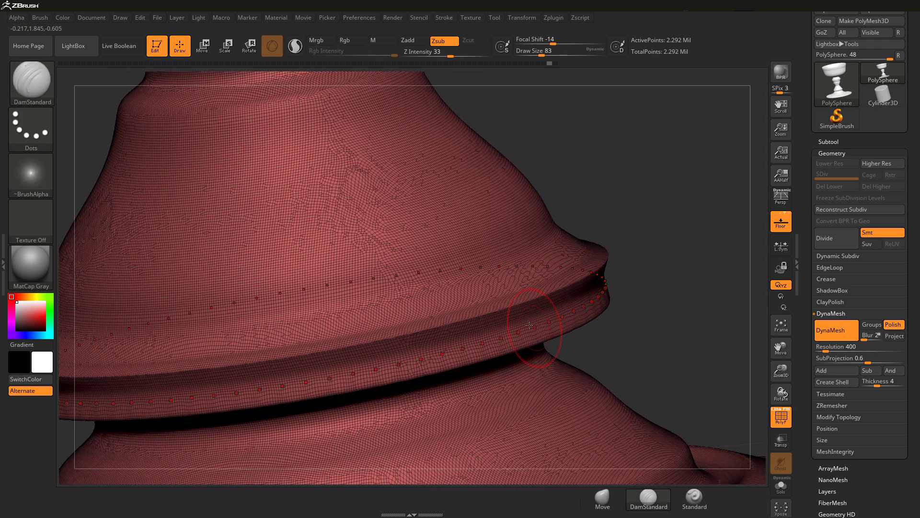
key("ctrl")
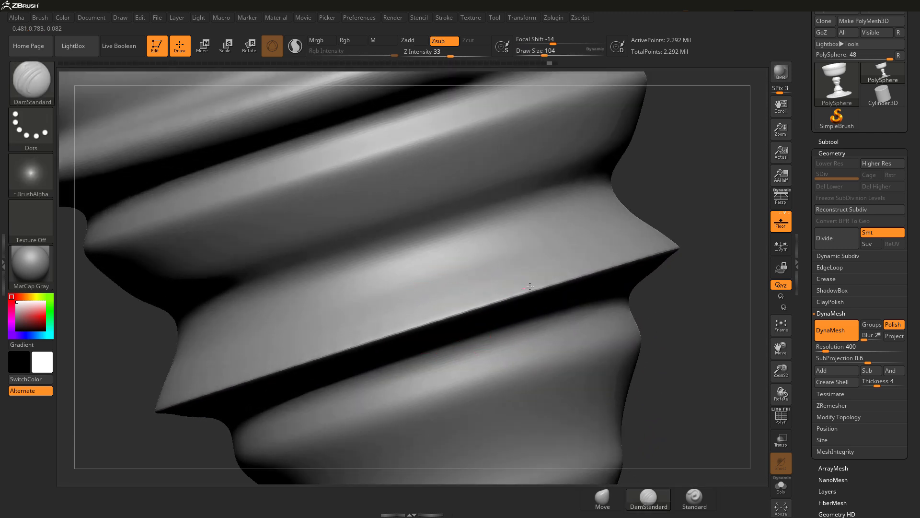
Step: Sharpen the next stem ring's edge with an inverted DamStandard stroke at draw size 132 and remesh the goblet
mouse_move(529, 287)
right_mouse_down("alt")
mouse_move(523, 340)
mouse_move(499, 267)
right_mouse_up("alt")
key("bracketright")
left_click_drag(466, 251, 509, 236, "alt")
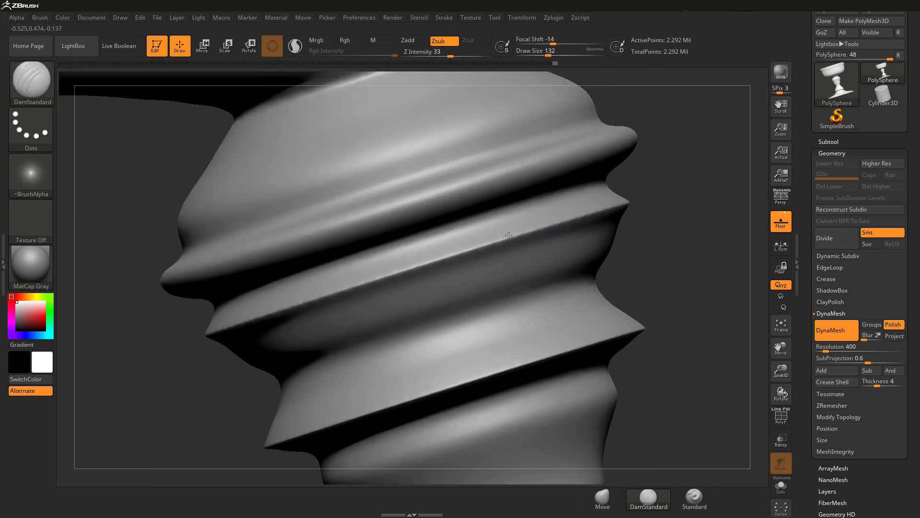
mouse_move(689, 231)
left_mouse_down("ctrl")
mouse_move(701, 329)
mouse_move(710, 339)
left_mouse_up("ctrl")
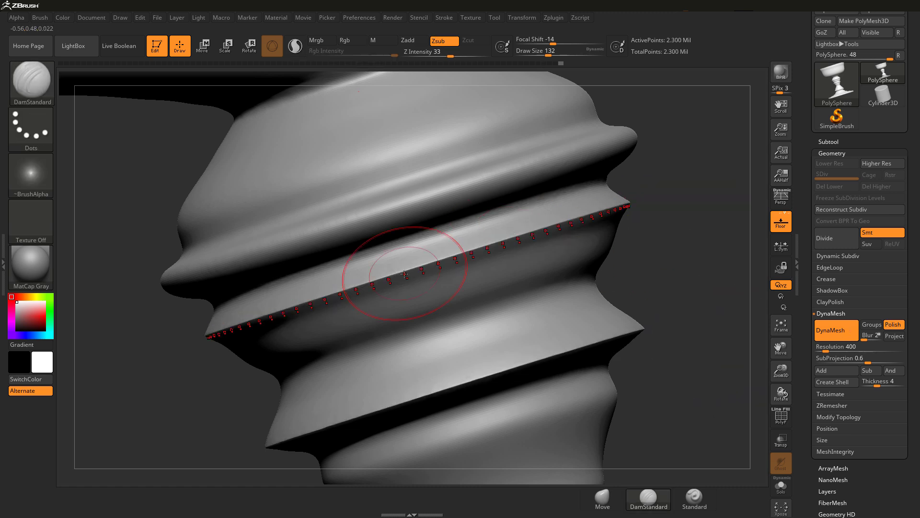
Step: Pinch the uppermost stem ring into a sharp edge and carve a groove directly above it at draw size 132
right_click_drag(514, 234, 540, 355, "alt")
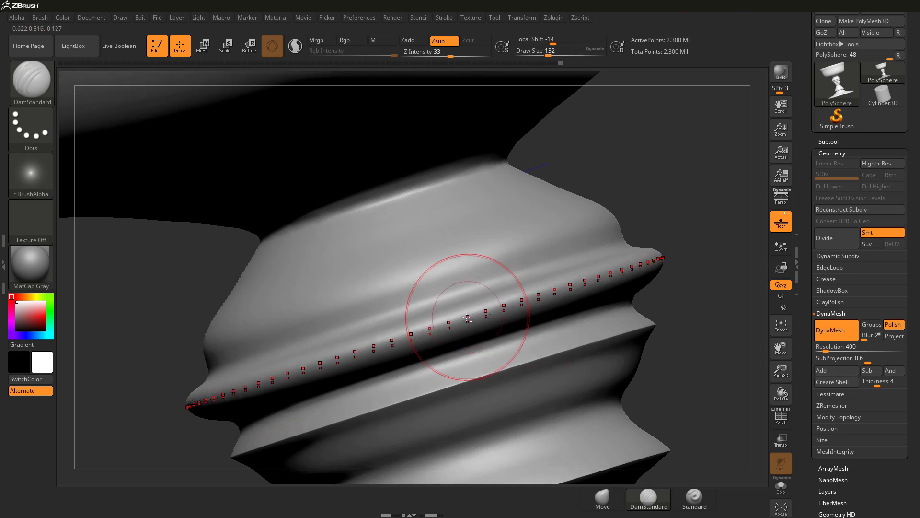
left_click_drag(468, 315, 529, 292, "alt")
mouse_move(528, 293)
right_mouse_down("ctrl")
mouse_move(518, 271)
mouse_move(484, 311)
right_mouse_up("ctrl")
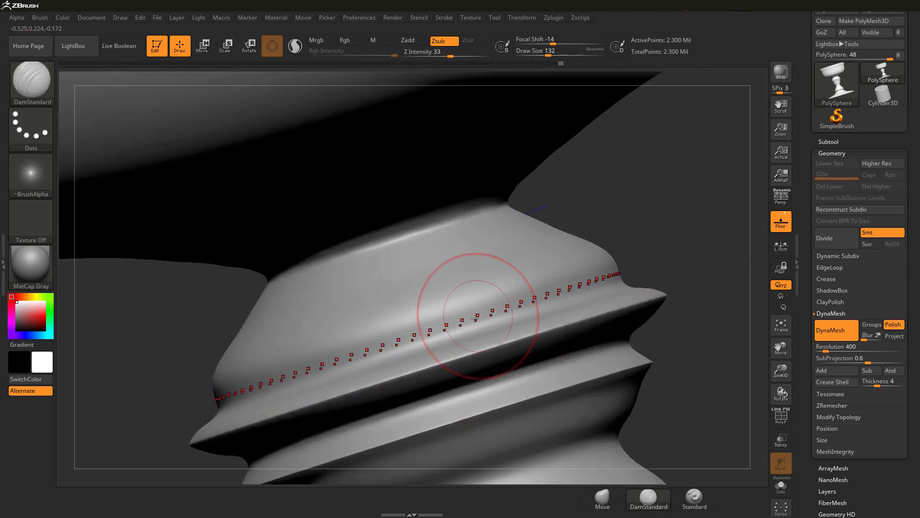
left_click_drag(472, 325, 482, 323)
right_click_drag(507, 316, 521, 310)
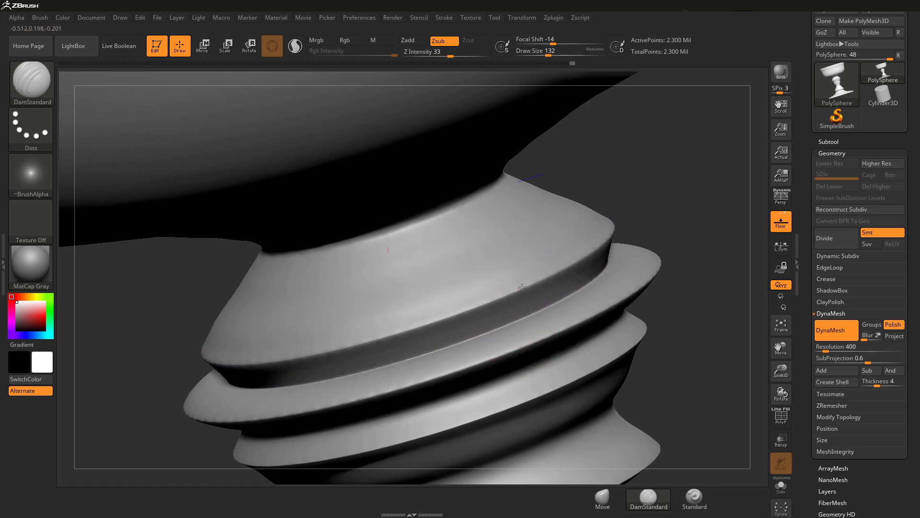
Step: Carve a groove around the outside of the bowl beneath its rim, reducing the DamStandard draw size to 44
right_click_drag(507, 271, 503, 240, "ctrl")
right_click_drag(503, 240, 517, 278, "alt")
right_click_drag(518, 278, 532, 326, "alt")
right_click_drag(517, 215, 479, 276, "alt")
right_click_drag(480, 276, 482, 302, "ctrl")
left_click_drag(468, 291, 480, 286)
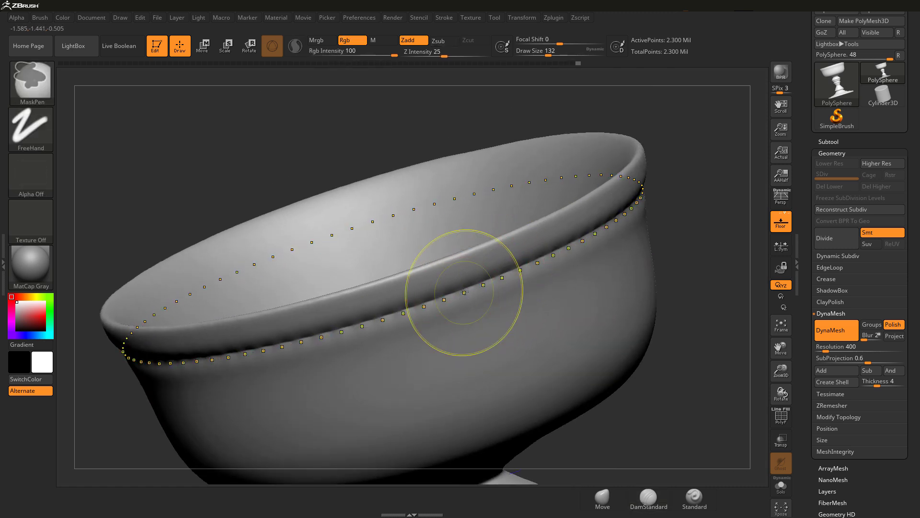
key("s")
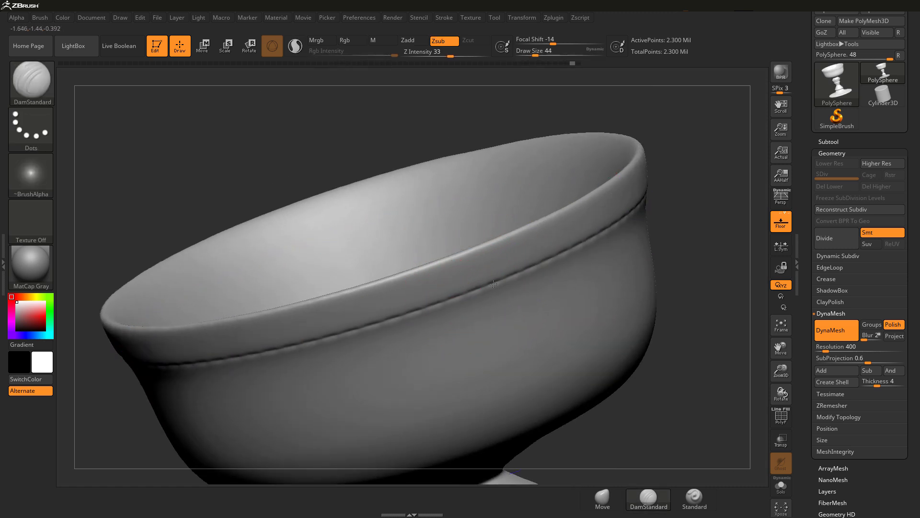
right_click_drag(540, 239, 532, 211)
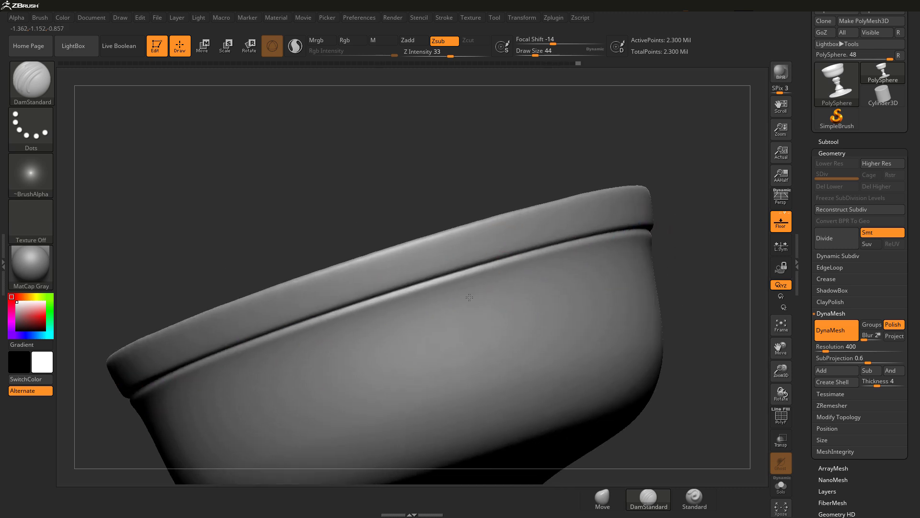
Step: Try carving slanted flutes around the bowl's outer wall with DamStandard at draw size 104, and undo them
right_click_drag(472, 359, 456, 307, "ctrl")
right_click_drag(457, 307, 456, 336, "ctrl")
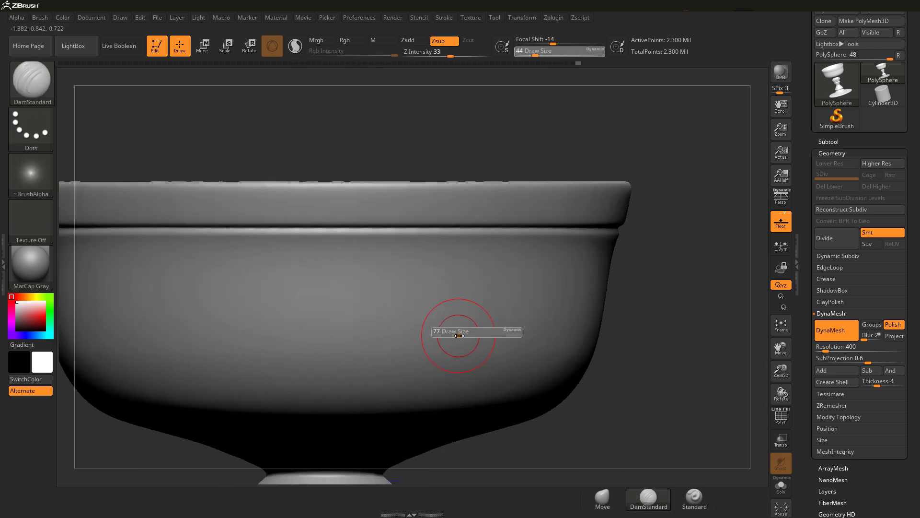
left_click_drag(460, 336, 463, 336)
mouse_move(437, 390)
left_mouse_down()
mouse_move(439, 326)
mouse_move(463, 294)
left_mouse_up()
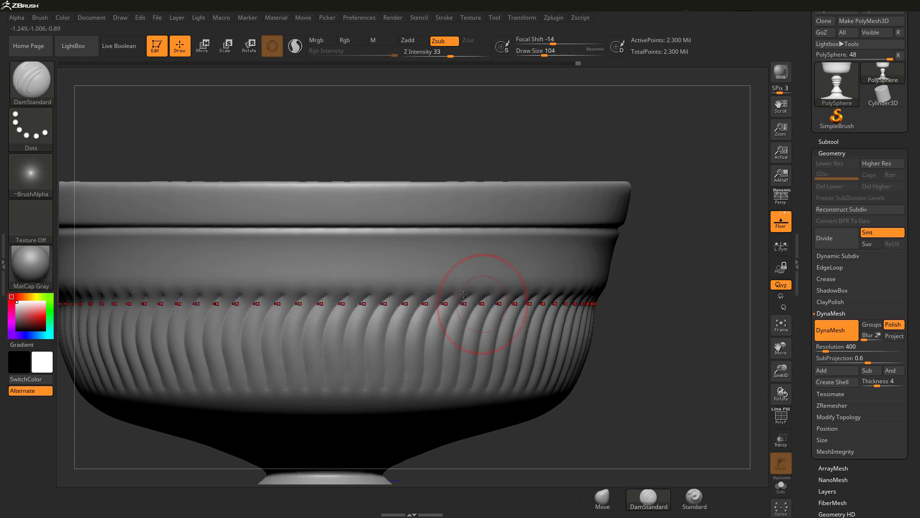
right_click_drag(480, 303, 480, 278)
right_click_drag(479, 278, 476, 345, "ctrl")
key("ctrl+z")
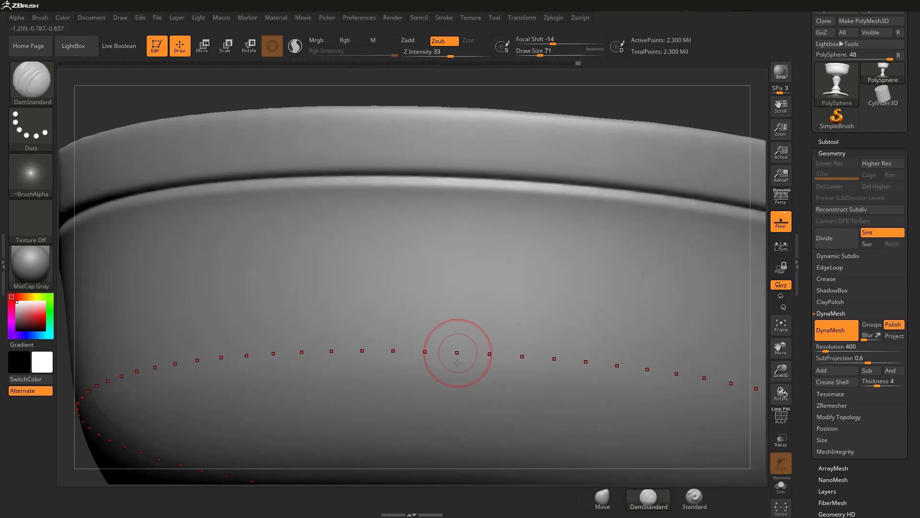
Step: Carve long curved flutes up the bowl's outer wall toward the rim groove with DamStandard
left_click_drag(422, 419, 426, 418)
mouse_move(422, 416)
left_mouse_down()
mouse_move(425, 298)
mouse_move(450, 240)
left_mouse_up()
mouse_move(449, 255)
right_mouse_down()
mouse_move(444, 236)
mouse_move(403, 347)
right_mouse_up()
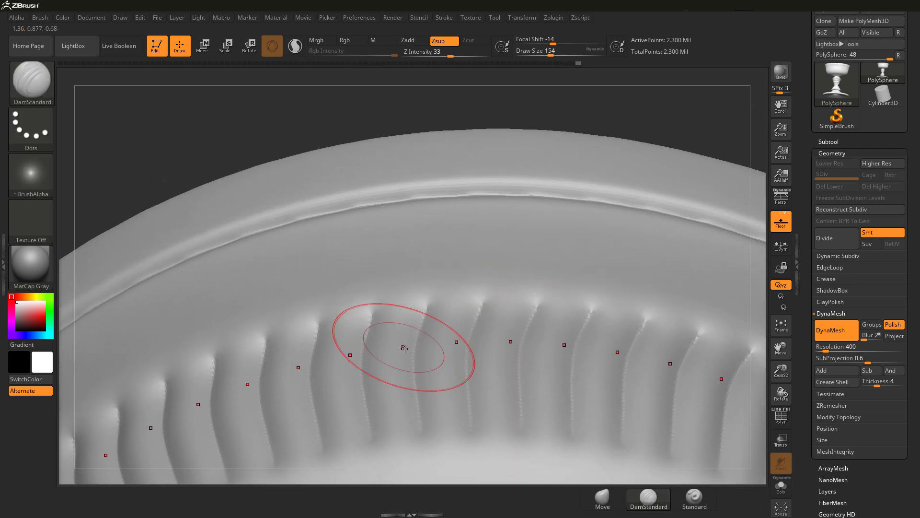
Step: Undo the curved flutes on the bowl's outer wall, then try a finer DamStandard stroke there at draw size 37 and undo it
key("ctrl+z")
key("s")
left_click_drag(450, 351, 433, 351)
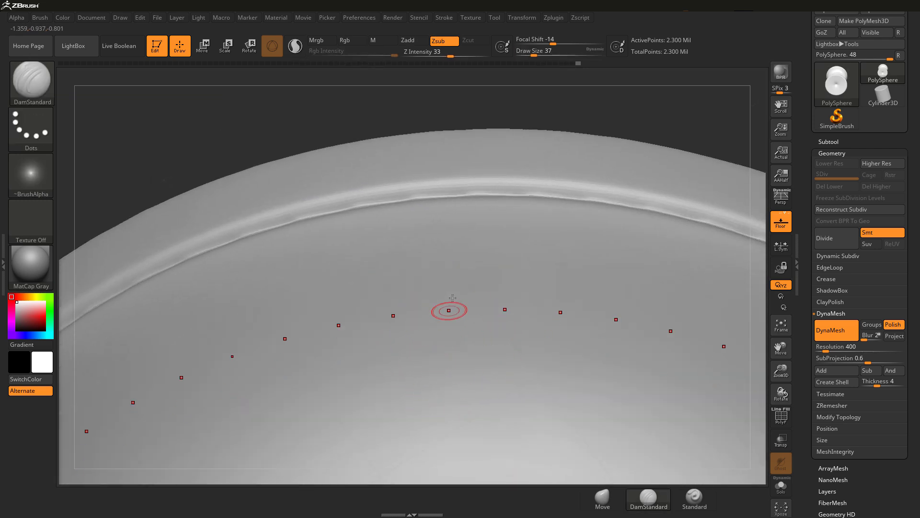
left_click_drag(434, 418, 460, 446)
mouse_move(460, 446)
right_mouse_down()
mouse_move(434, 297)
mouse_move(434, 315)
right_mouse_up()
key("ctrl+z")
Step: Deepen the groove beneath the bowl's rim with DamStandard at draw size 49 and rebuild the mesh with DynaMesh
mouse_move(487, 326)
right_mouse_down("ctrl")
mouse_move(521, 322)
mouse_move(499, 328)
mouse_move(513, 337)
right_mouse_up("ctrl")
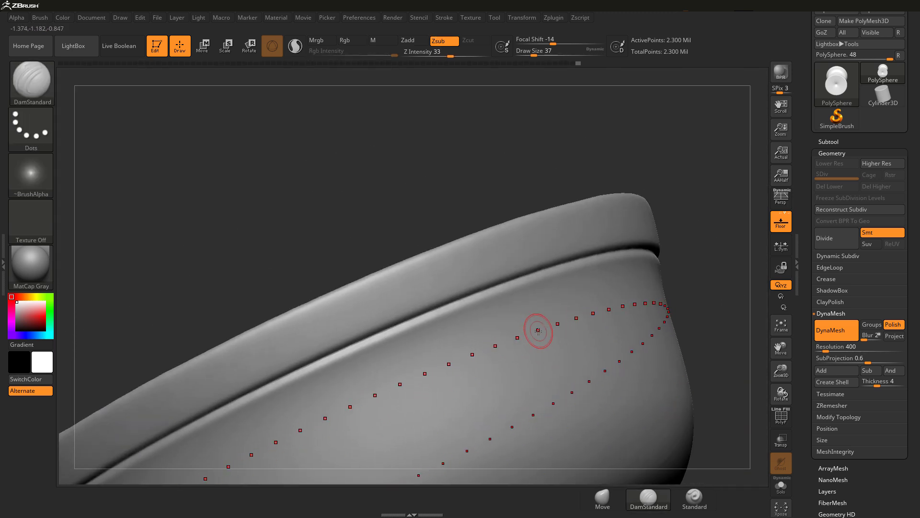
key("s")
left_click_drag(538, 331, 539, 339)
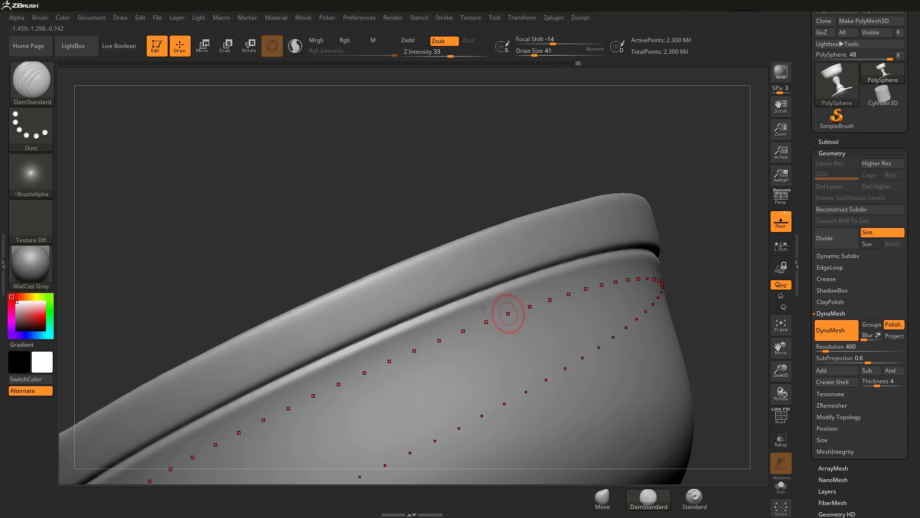
left_click(436, 303)
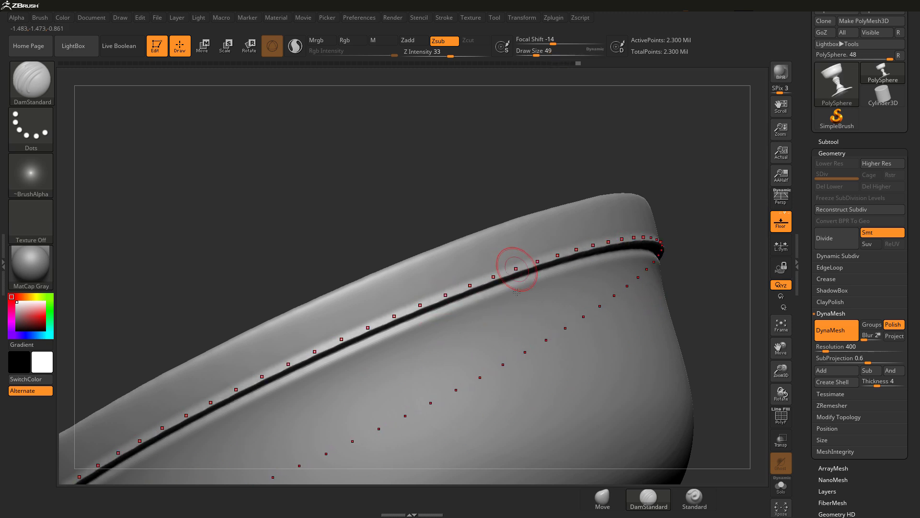
right_click_drag(516, 292, 421, 278)
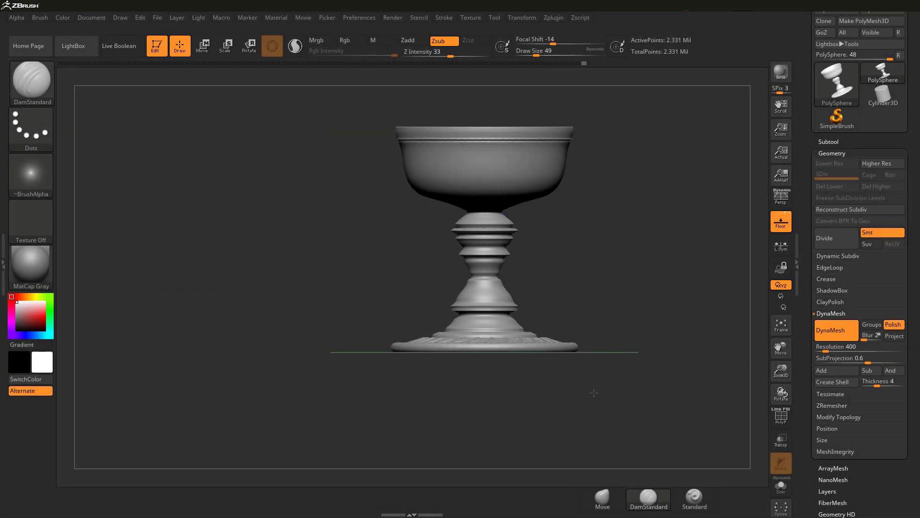
Step: Examine the whole goblet from several angles, from the grooved rim down the ringed stem to the fluted base
right_click_drag(594, 392, 537, 396)
left_click_drag(537, 395, 551, 364)
right_click_drag(552, 364, 558, 357)
key("s")
mouse_move(558, 357)
right_mouse_down("ctrl")
mouse_move(580, 380)
mouse_move(607, 354)
right_mouse_up("ctrl")
left_click(583, 380)
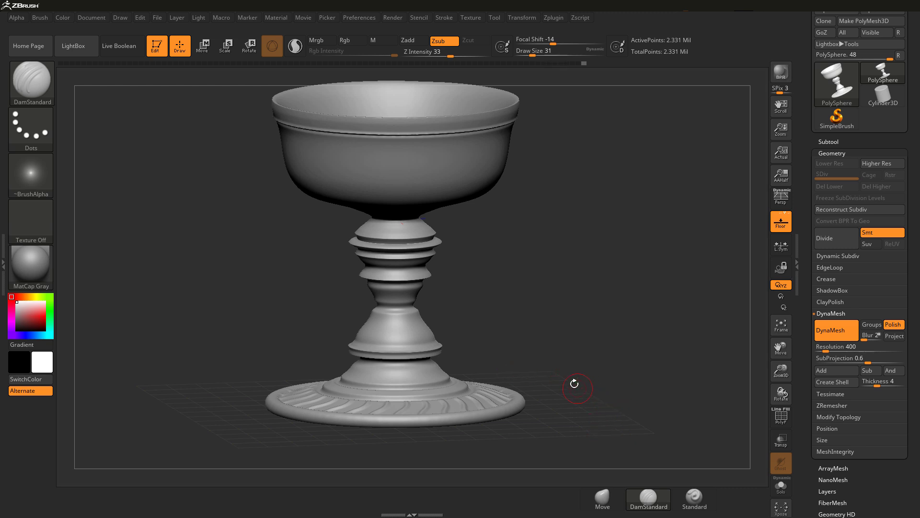
mouse_move(574, 384)
right_mouse_down()
mouse_move(557, 359)
mouse_move(599, 394)
mouse_move(557, 382)
right_mouse_up()
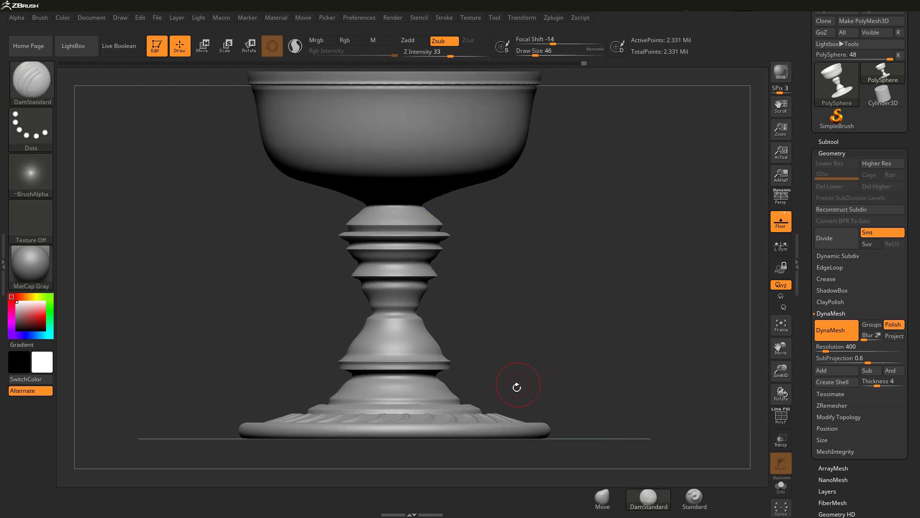